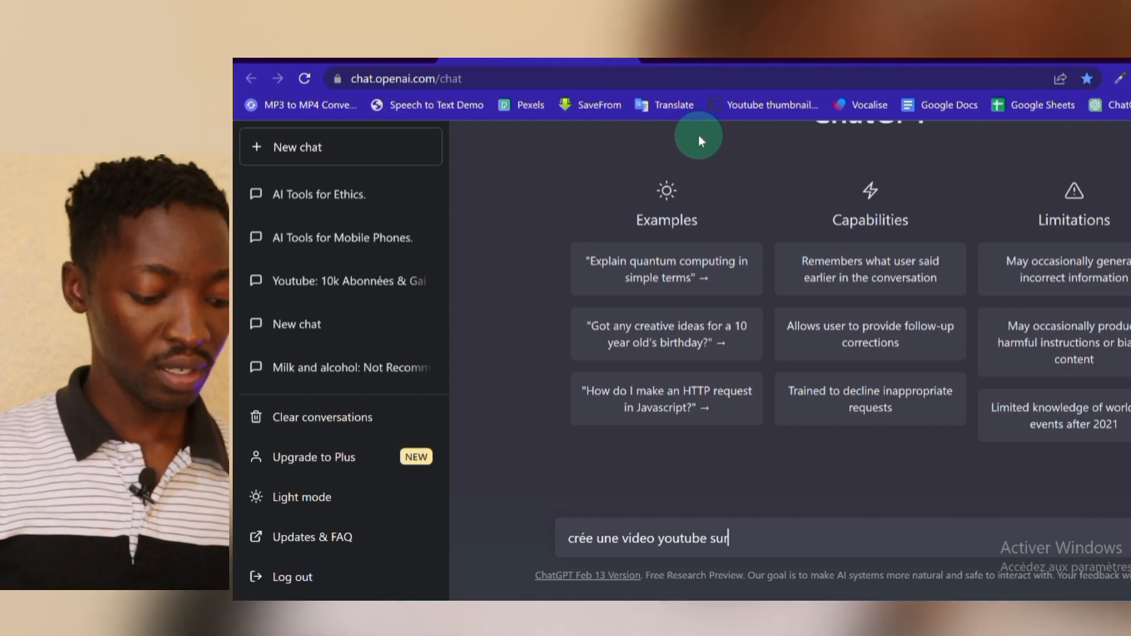
- Submit the prompt "crée une video youtube sur comment devenir riche partant de zéro" and stop the response partway
{"action": "type", "text": "comment devenir riche partant de zéro"}
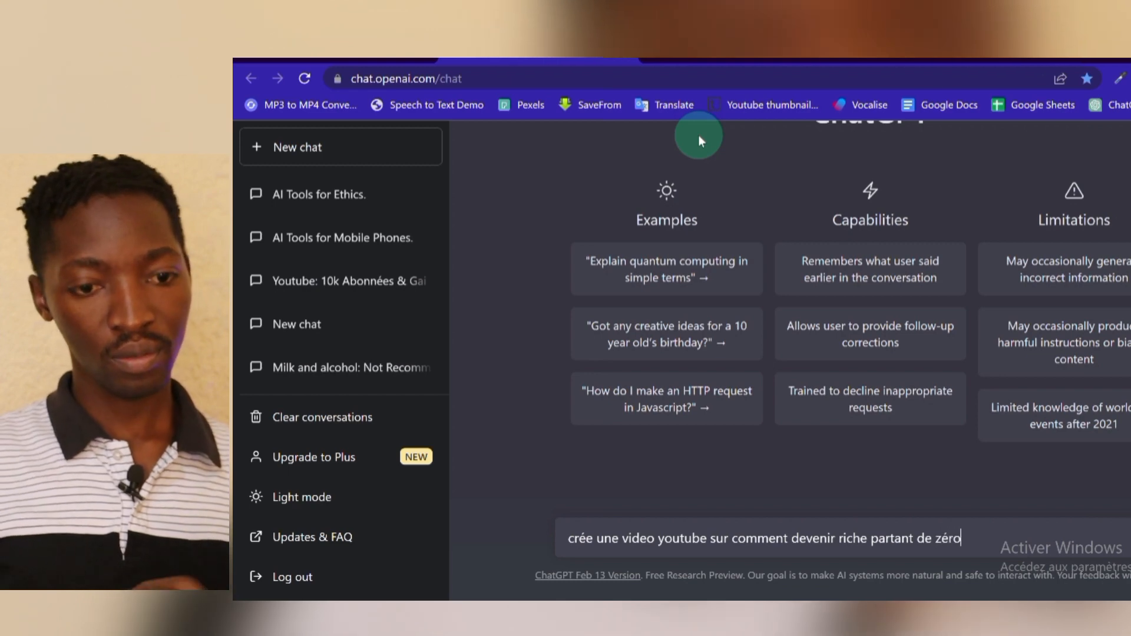
{"action": "key", "text": "Return"}
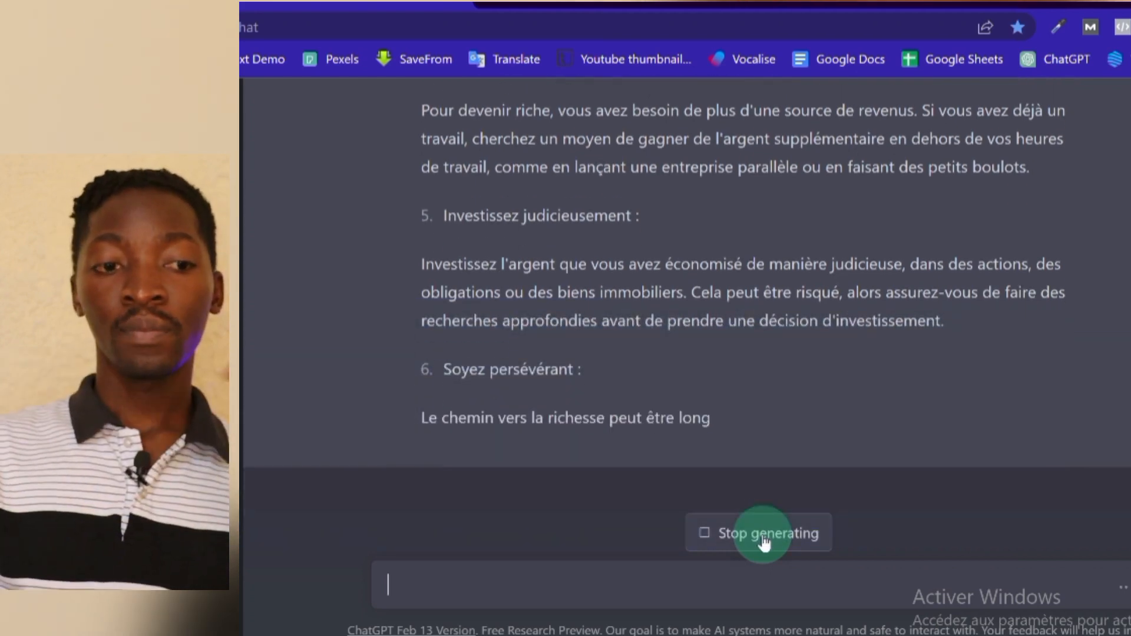
{"action": "left_click", "coordinate": [765, 543]}
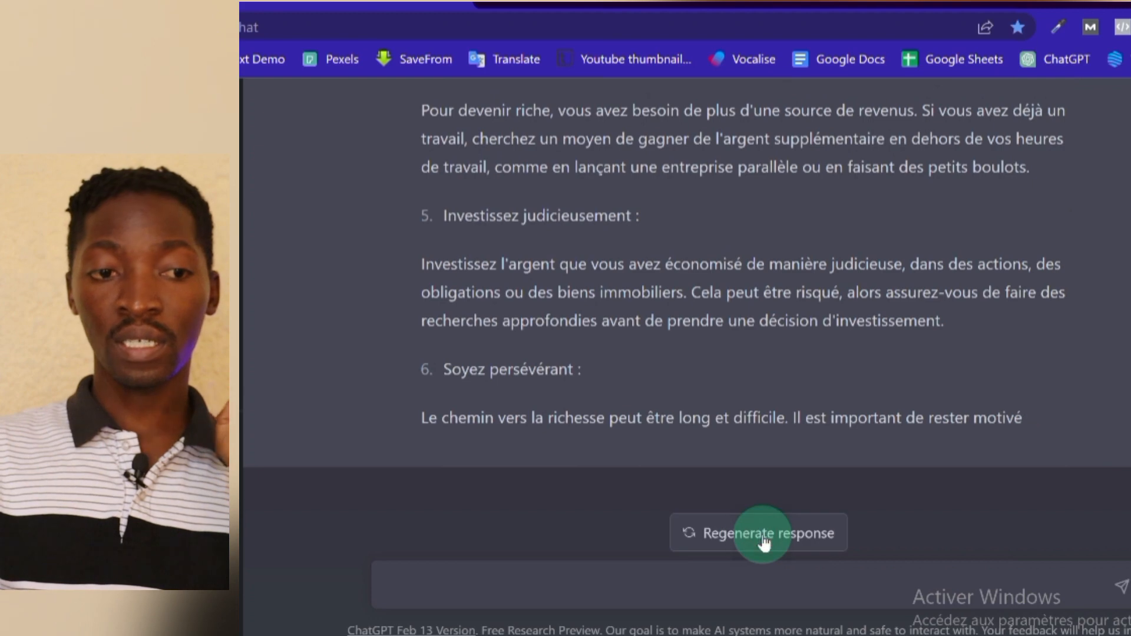
- Send the prompt "ecris un script d'une vidéo youtube sur 3 étapes pour devenir riche étant jeune"
{"action": "left_click", "coordinate": [660, 588]}
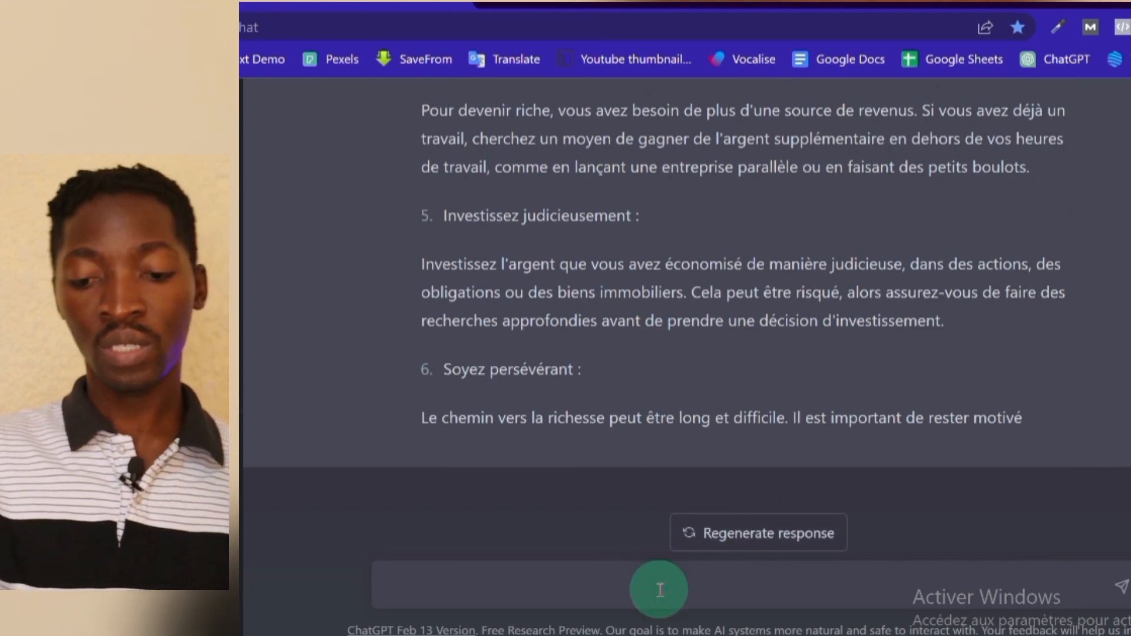
{"action": "type", "text": "ecris un script d'une vidéo youtube sur  3 étapes pour devenir riche étant jeune"}
{"action": "left_click", "coordinate": [931, 527]}
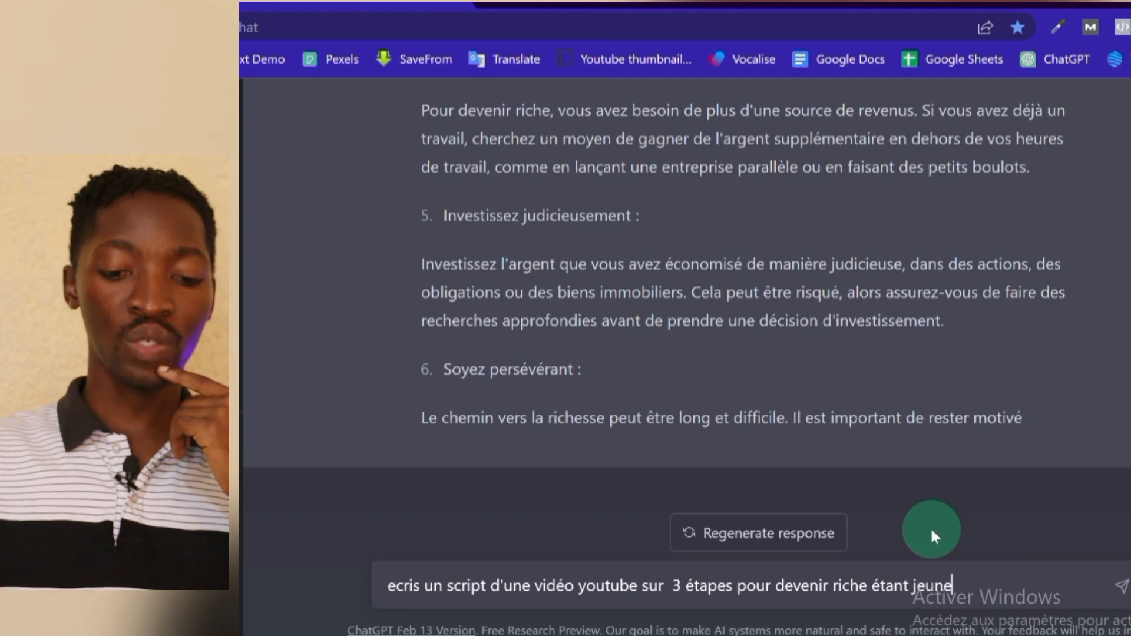
{"action": "key", "text": "Return"}
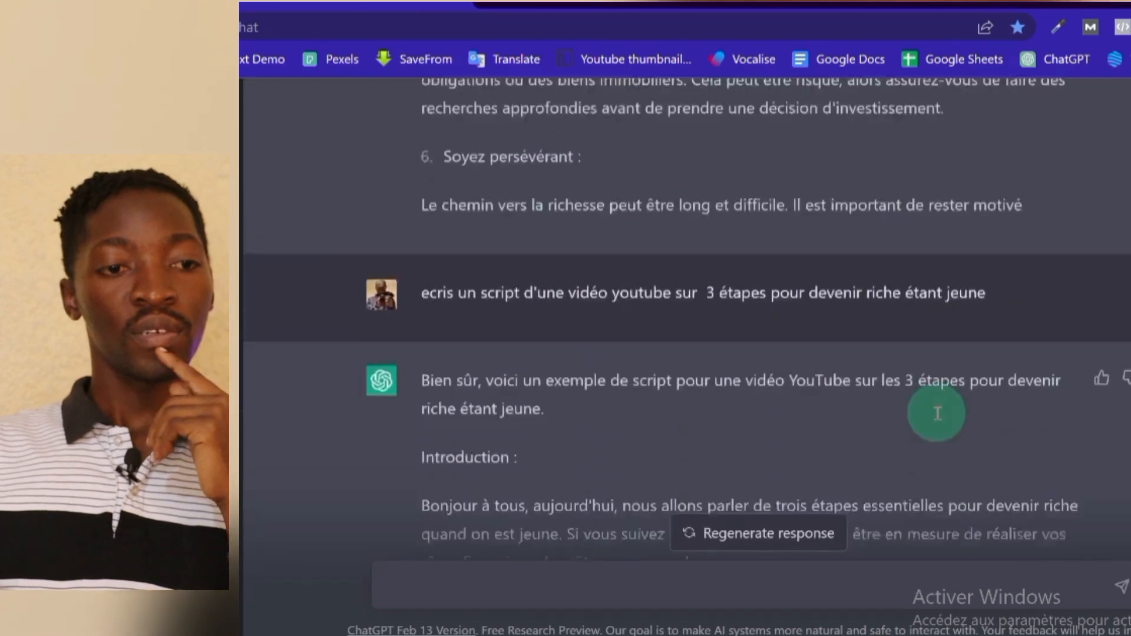
- Read through the generated three-step video script from its introduction to its conclusion
{"action": "scroll", "coordinate": [948, 409], "scroll_direction": "up", "scroll_amount": 2}
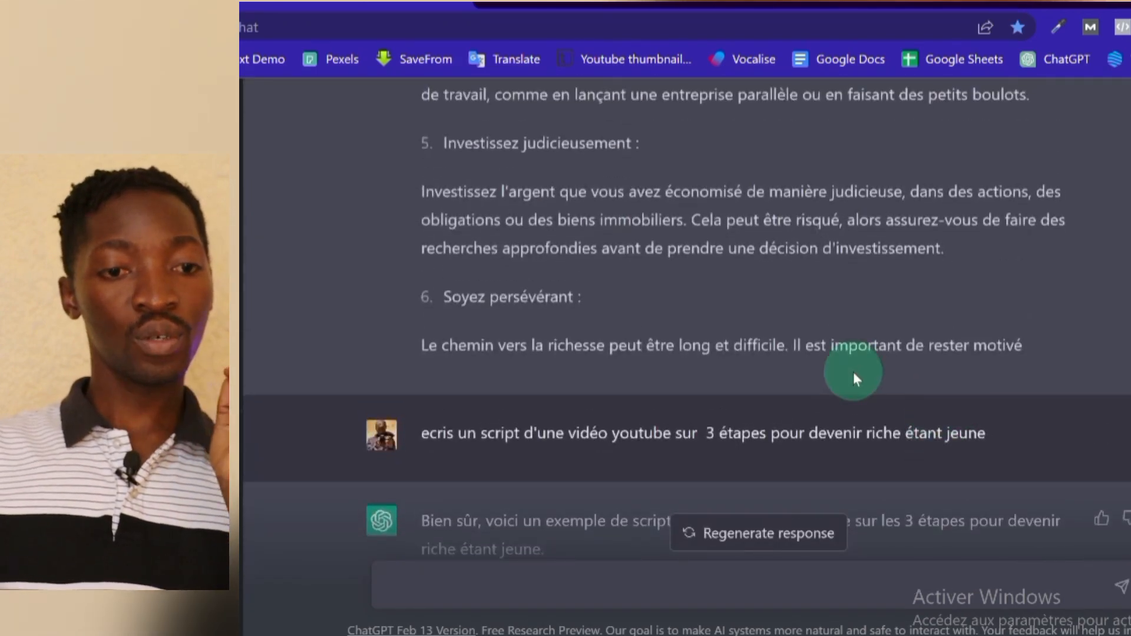
{"action": "scroll", "coordinate": [883, 353], "scroll_direction": "down", "scroll_amount": 5}
{"action": "scroll", "coordinate": [686, 299], "scroll_direction": "down", "scroll_amount": 3}
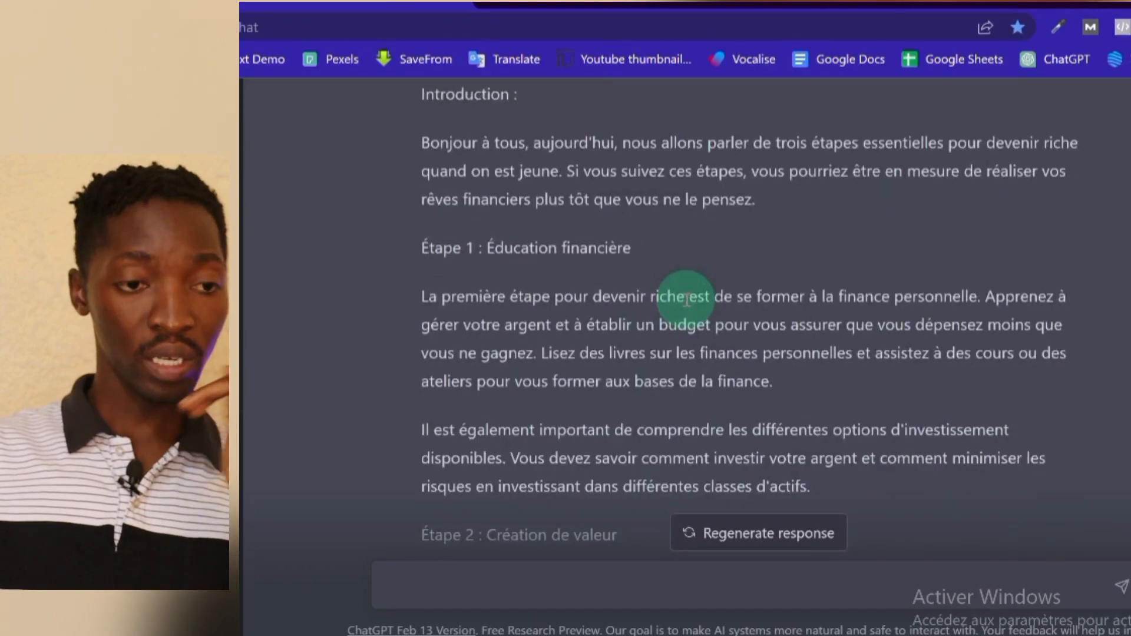
{"action": "scroll", "coordinate": [688, 299], "scroll_direction": "down", "scroll_amount": 3}
{"action": "scroll", "coordinate": [687, 301], "scroll_direction": "down", "scroll_amount": 3}
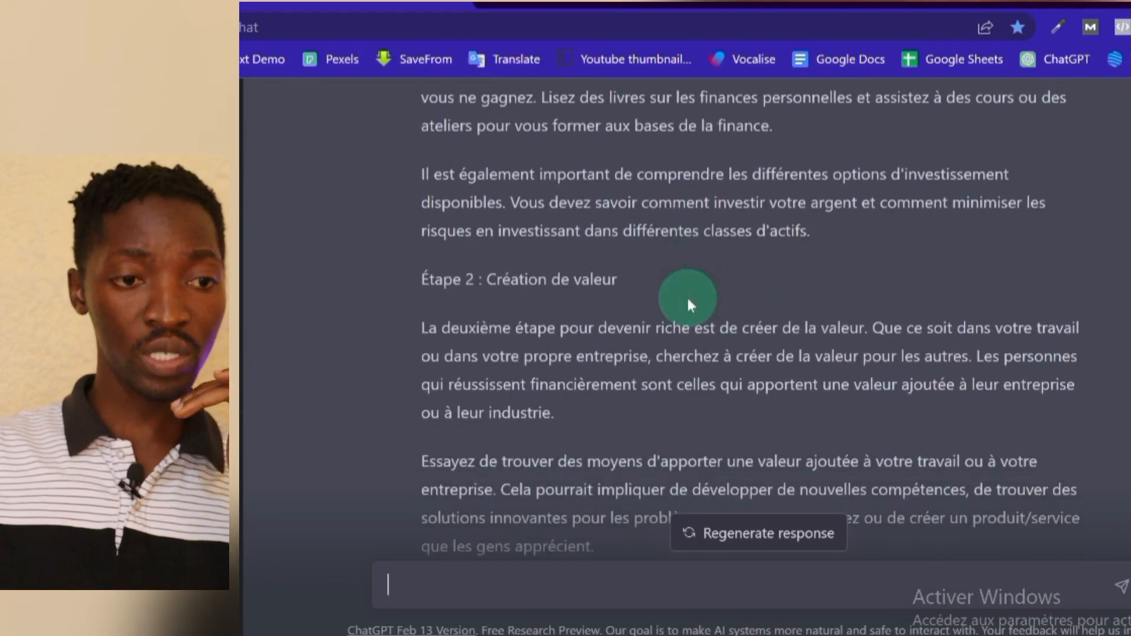
{"action": "scroll", "coordinate": [688, 302], "scroll_direction": "up", "scroll_amount": 3}
{"action": "scroll", "coordinate": [686, 295], "scroll_direction": "up", "scroll_amount": 1}
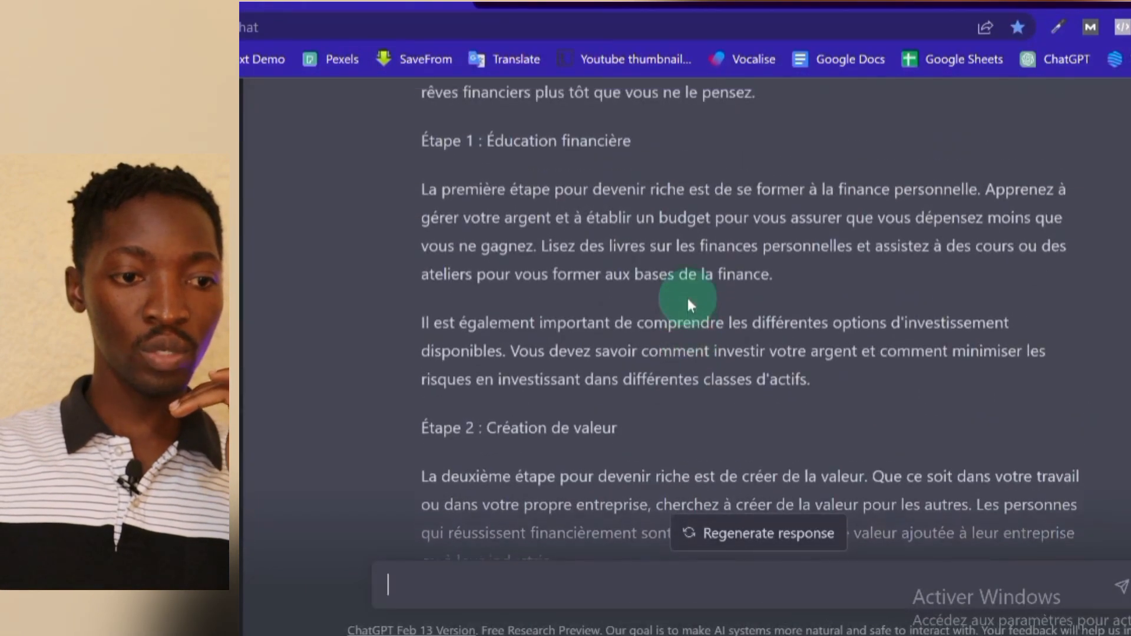
{"action": "scroll", "coordinate": [686, 295], "scroll_direction": "down", "scroll_amount": 3}
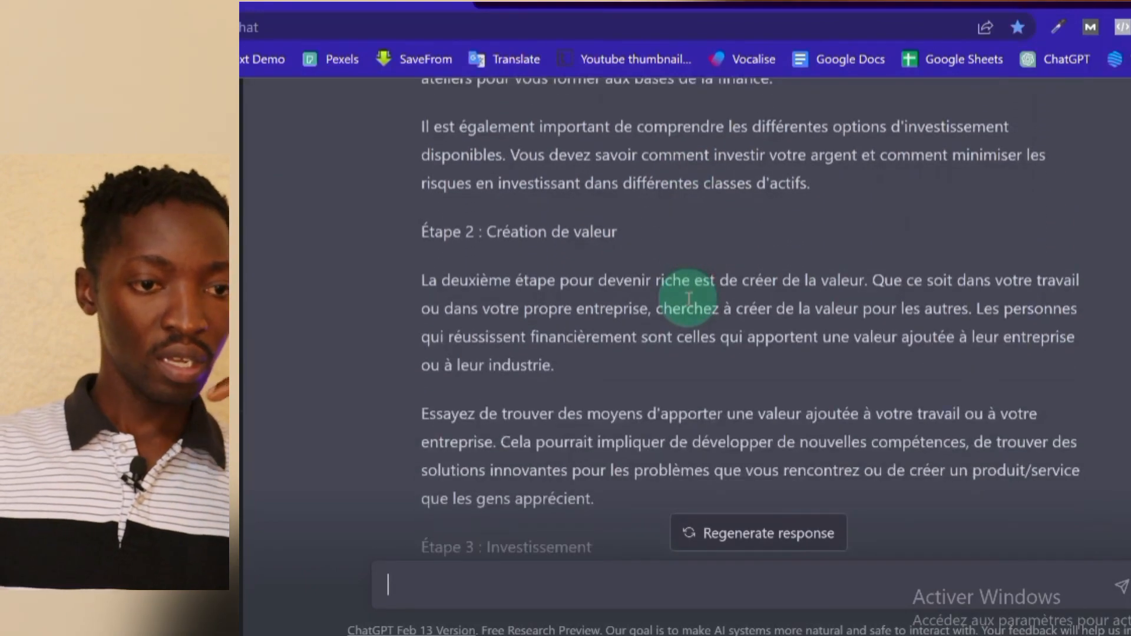
{"action": "scroll", "coordinate": [688, 298], "scroll_direction": "down", "scroll_amount": 9}
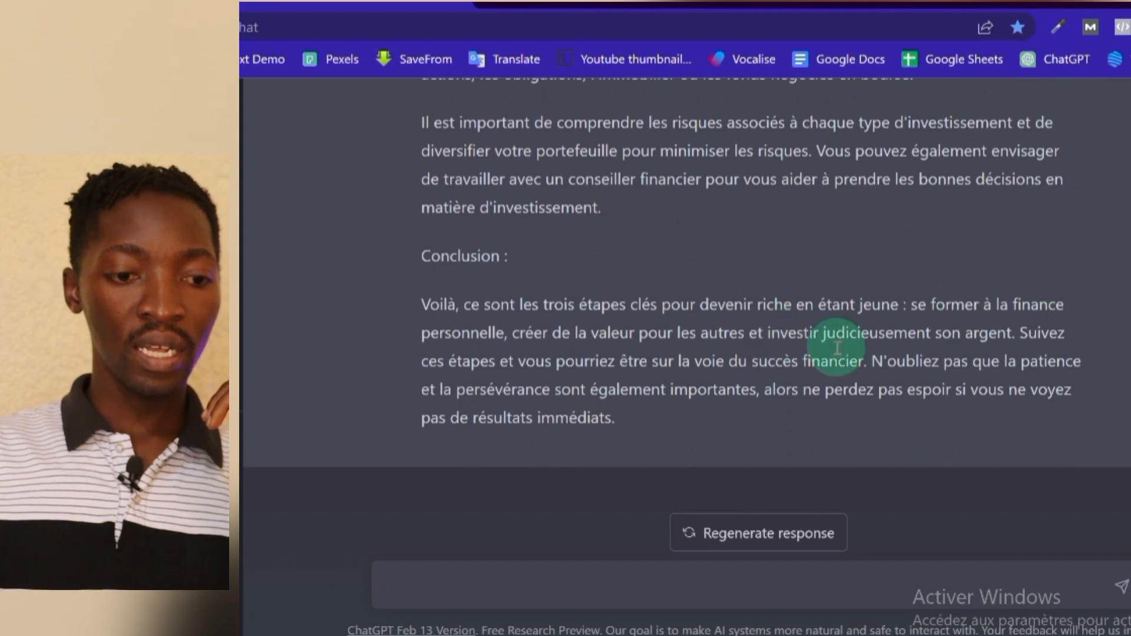
{"action": "scroll", "coordinate": [788, 413], "scroll_direction": "up", "scroll_amount": 8}
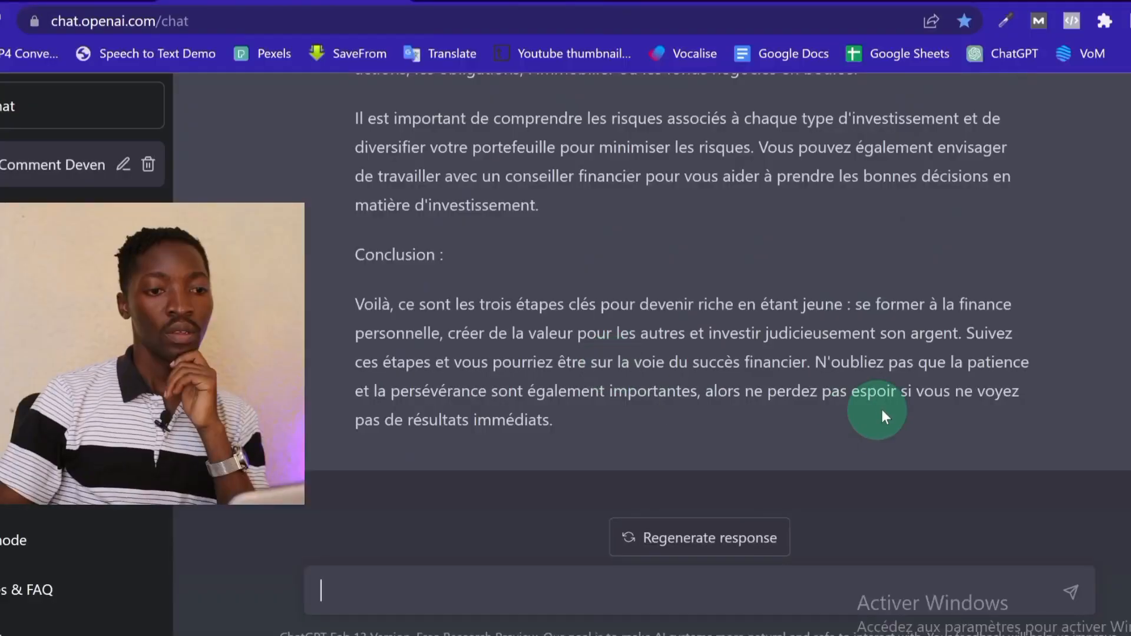
- Copy the generated script text from "Bonjour à tous" through the end of the conclusion
{"action": "left_click_drag", "start_coordinate": [586, 429], "coordinate": [359, 461]}
{"action": "scroll", "coordinate": [389, 333], "scroll_direction": "up", "scroll_amount": 3}
{"action": "scroll", "coordinate": [384, 327], "scroll_direction": "up", "scroll_amount": 10}
{"action": "right_click", "coordinate": [496, 487]}
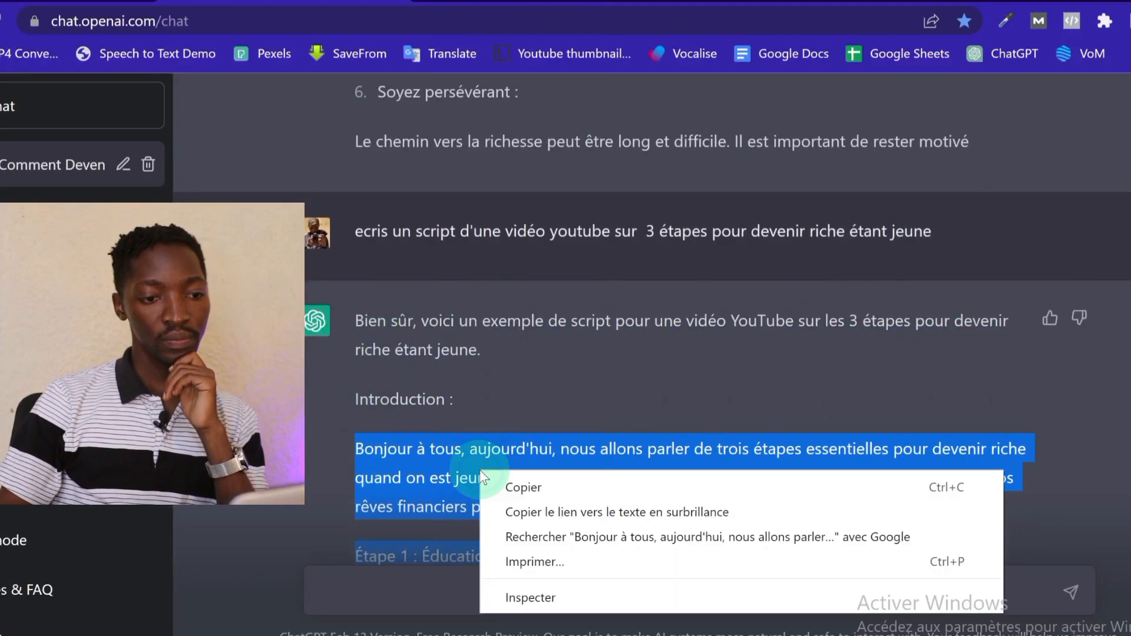
{"action": "left_click", "coordinate": [497, 486]}
{"action": "scroll", "coordinate": [501, 476], "scroll_direction": "down", "scroll_amount": 7}
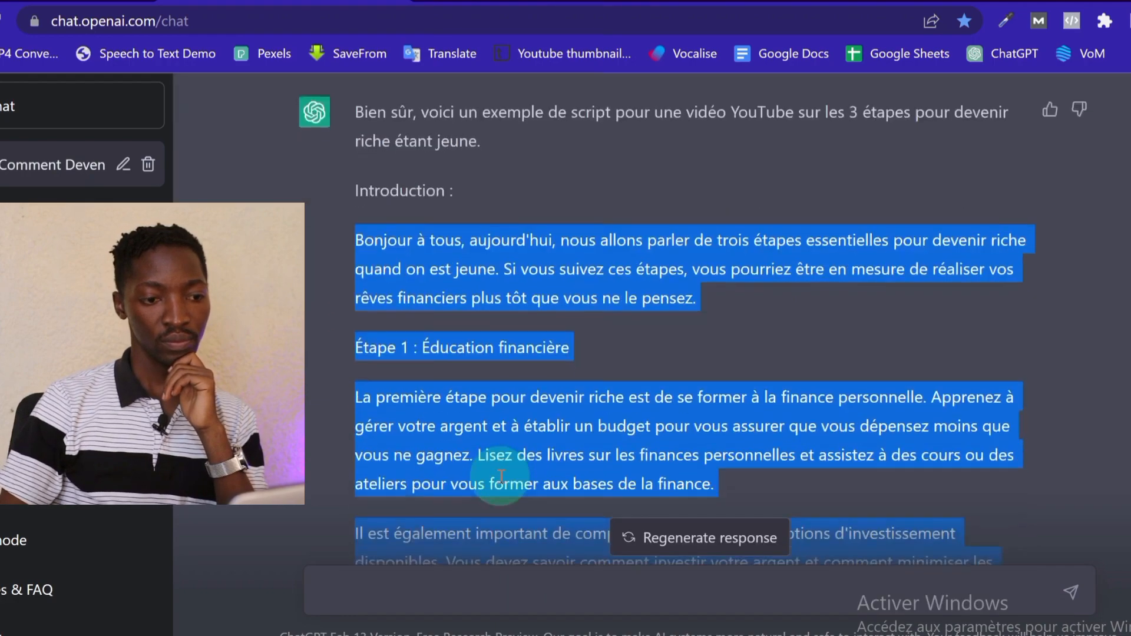
{"action": "scroll", "coordinate": [501, 476], "scroll_direction": "up", "scroll_amount": 7}
- Open the veed.io website in a new browser tab
{"action": "left_click", "coordinate": [432, 5]}
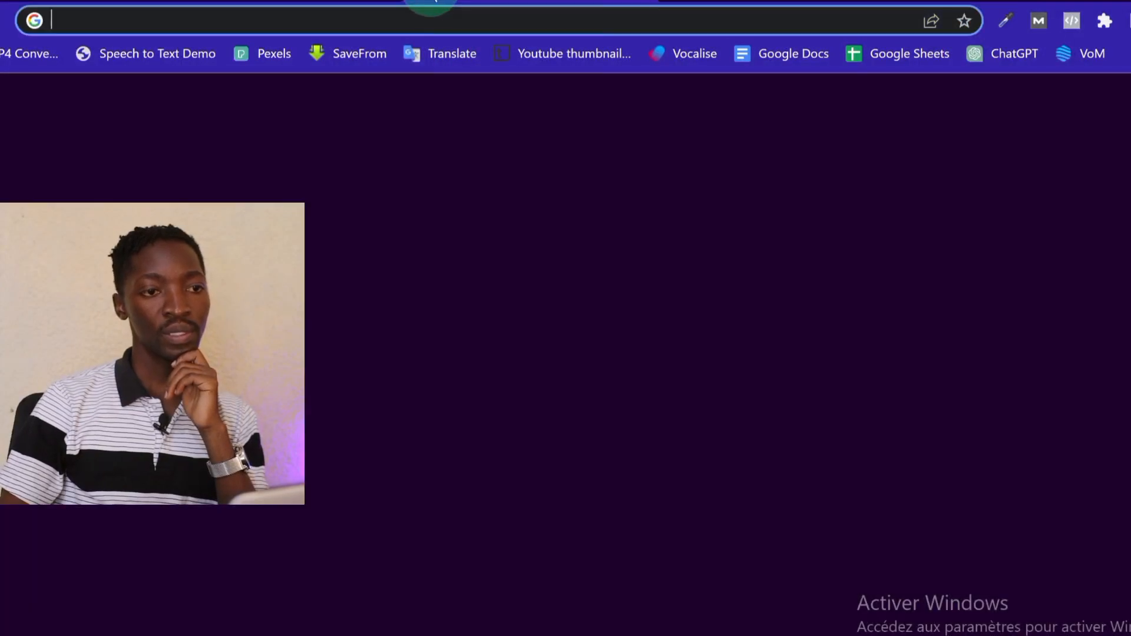
{"action": "left_click", "coordinate": [394, 31]}
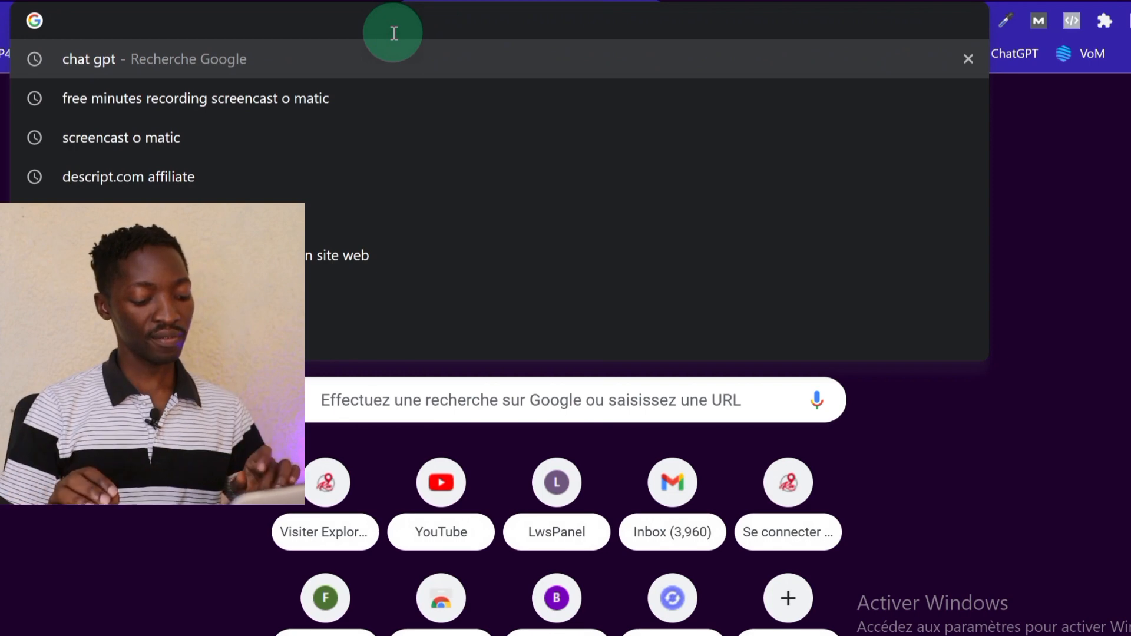
{"action": "type", "text": "veed.io"}
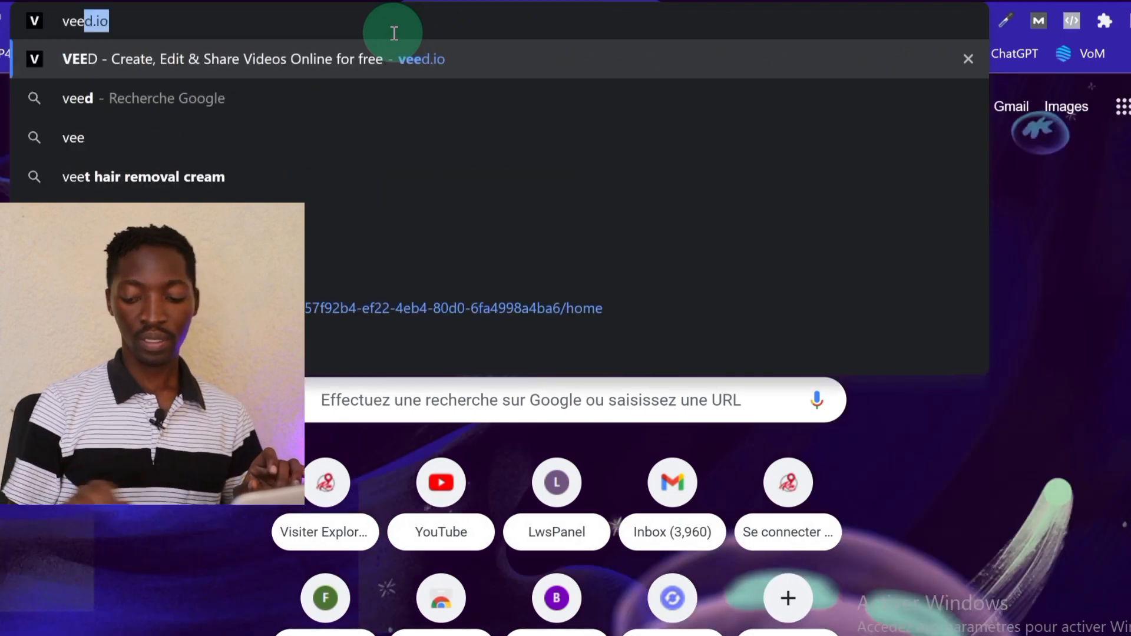
{"action": "key", "text": "Return"}
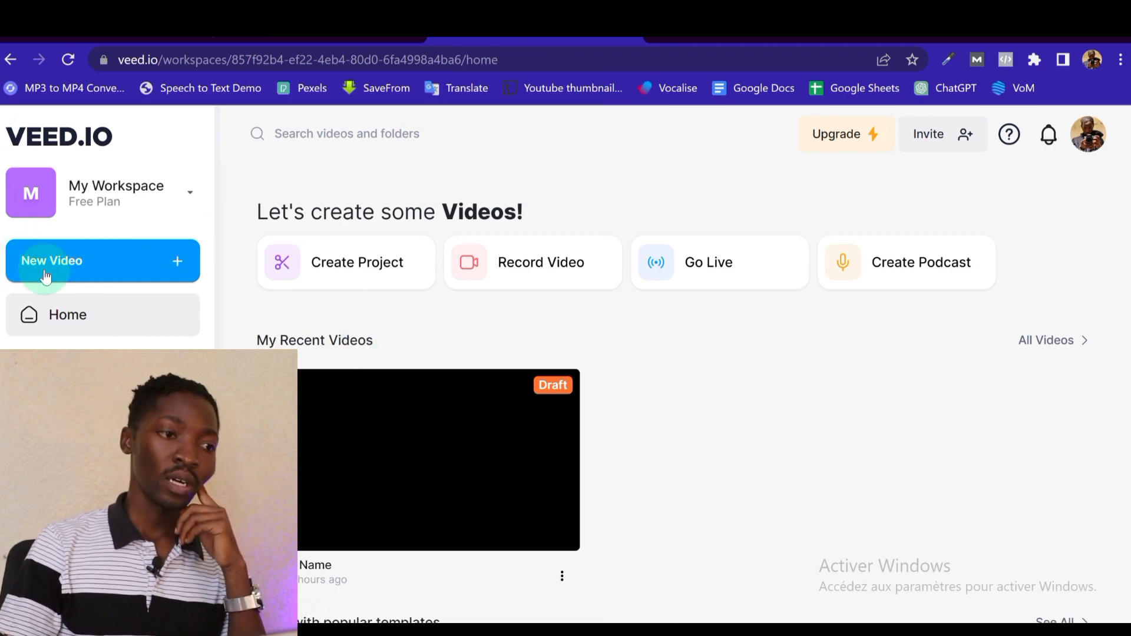
- Create a new video project in VEED starting from a blank canvas
{"action": "left_click", "coordinate": [89, 270]}
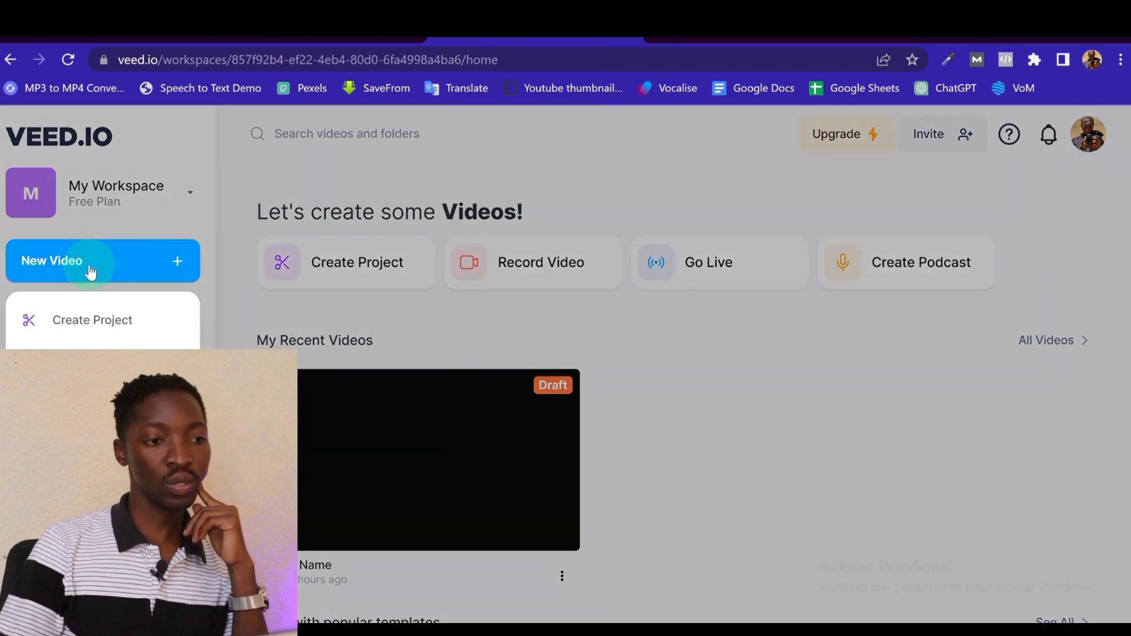
{"action": "left_click", "coordinate": [68, 320]}
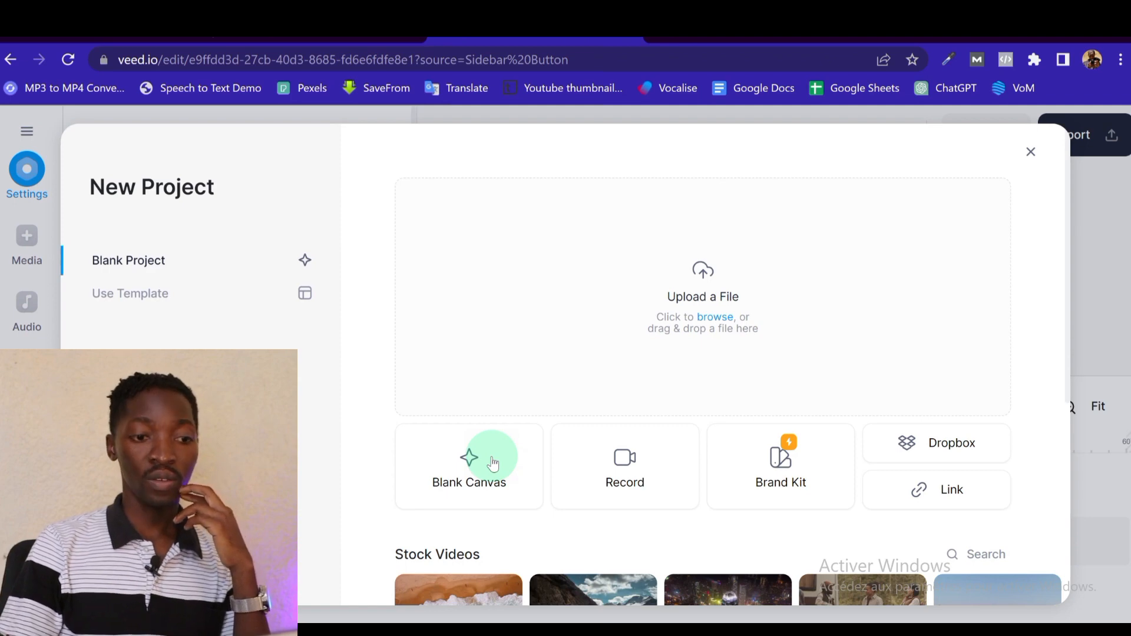
{"action": "left_click", "coordinate": [468, 462]}
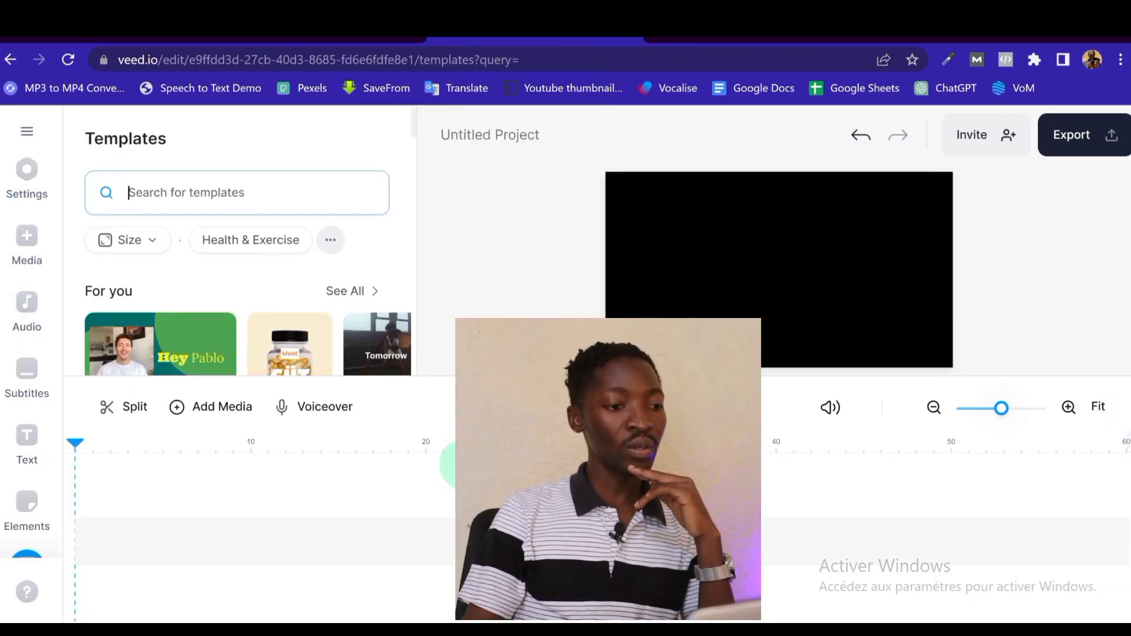
- Open the Text To Speech tool among the project's audio options
{"action": "left_click", "coordinate": [28, 455]}
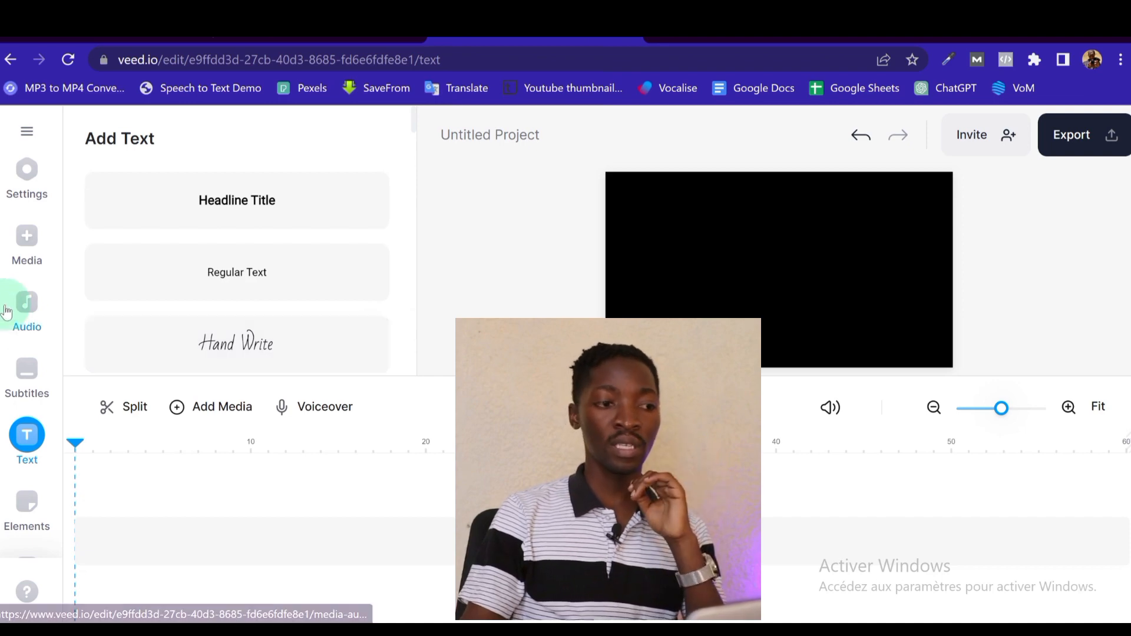
{"action": "left_click", "coordinate": [28, 312]}
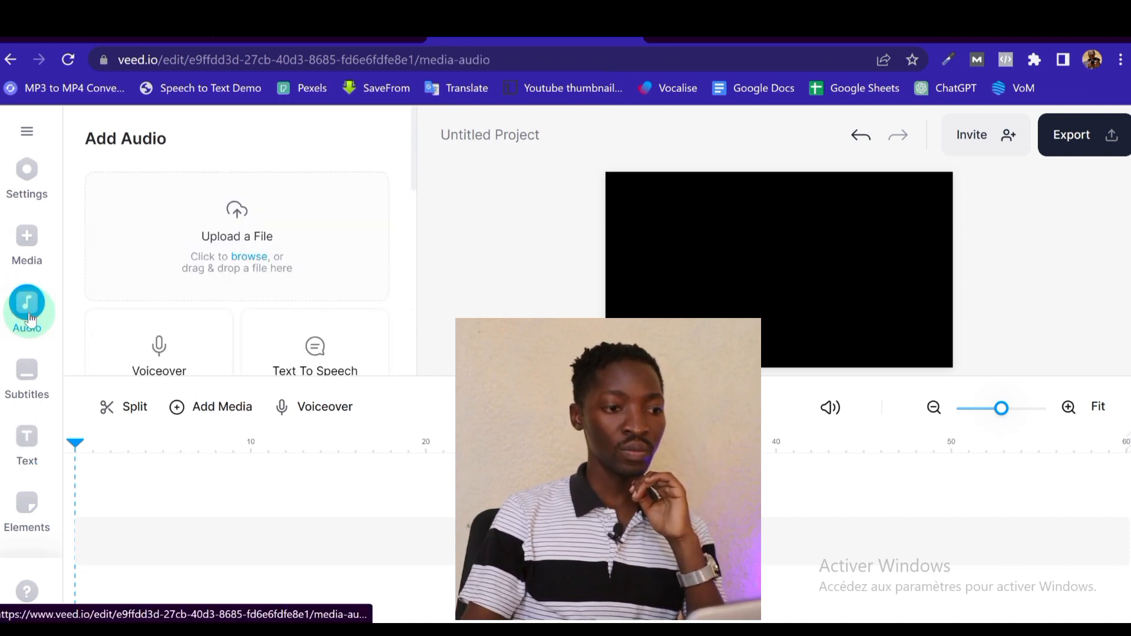
{"action": "scroll", "coordinate": [318, 276], "scroll_direction": "down", "scroll_amount": 3}
{"action": "scroll", "coordinate": [301, 254], "scroll_direction": "up", "scroll_amount": 2}
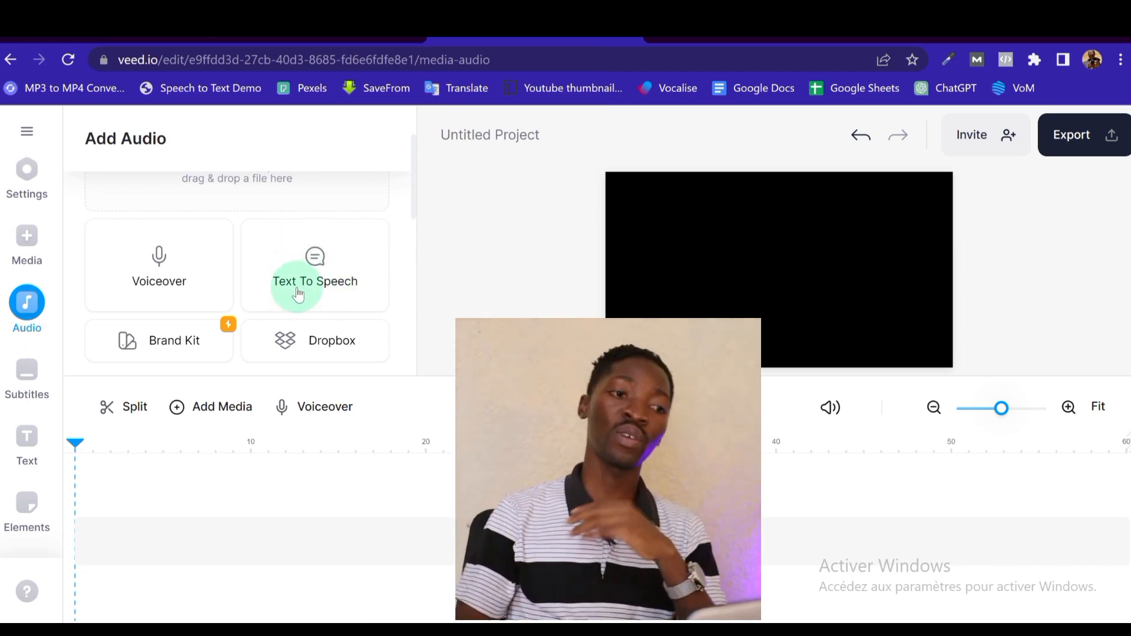
{"action": "left_click", "coordinate": [297, 292]}
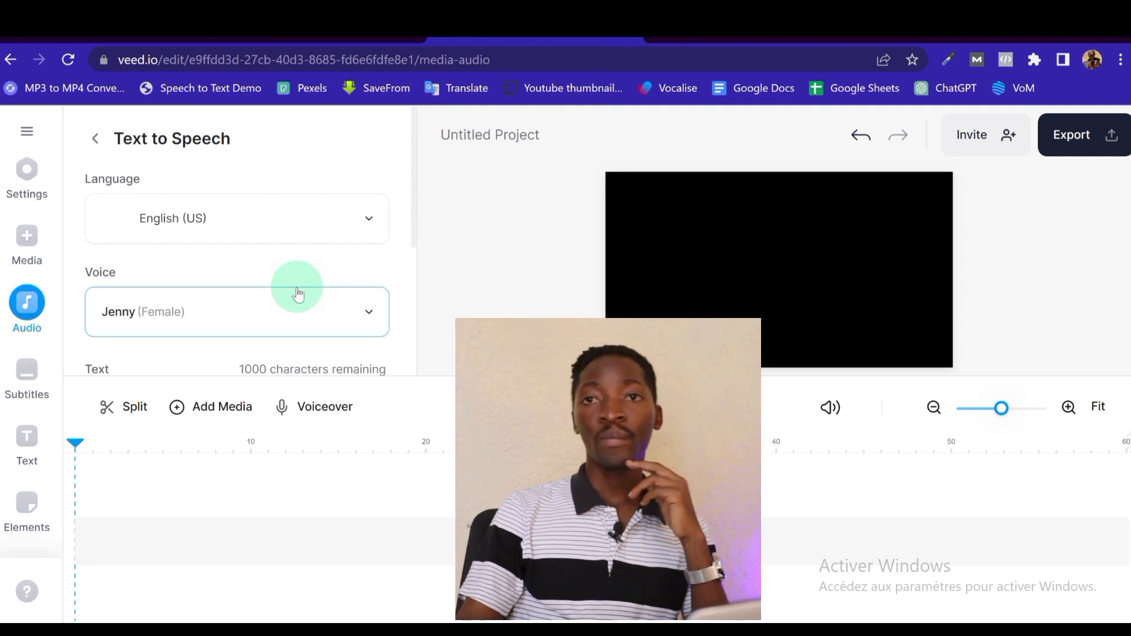
- Set the text-to-speech language to French (FR)
{"action": "left_click", "coordinate": [373, 216]}
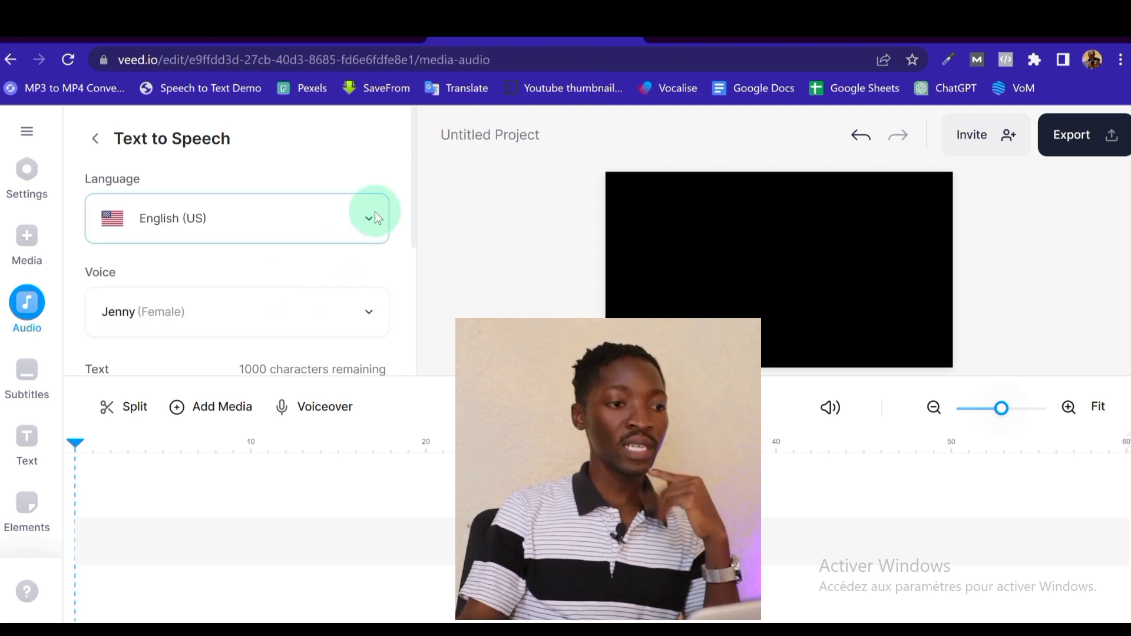
{"action": "left_click", "coordinate": [373, 216]}
{"action": "scroll", "coordinate": [258, 270], "scroll_direction": "down", "scroll_amount": 5}
{"action": "scroll", "coordinate": [258, 271], "scroll_direction": "up", "scroll_amount": 5}
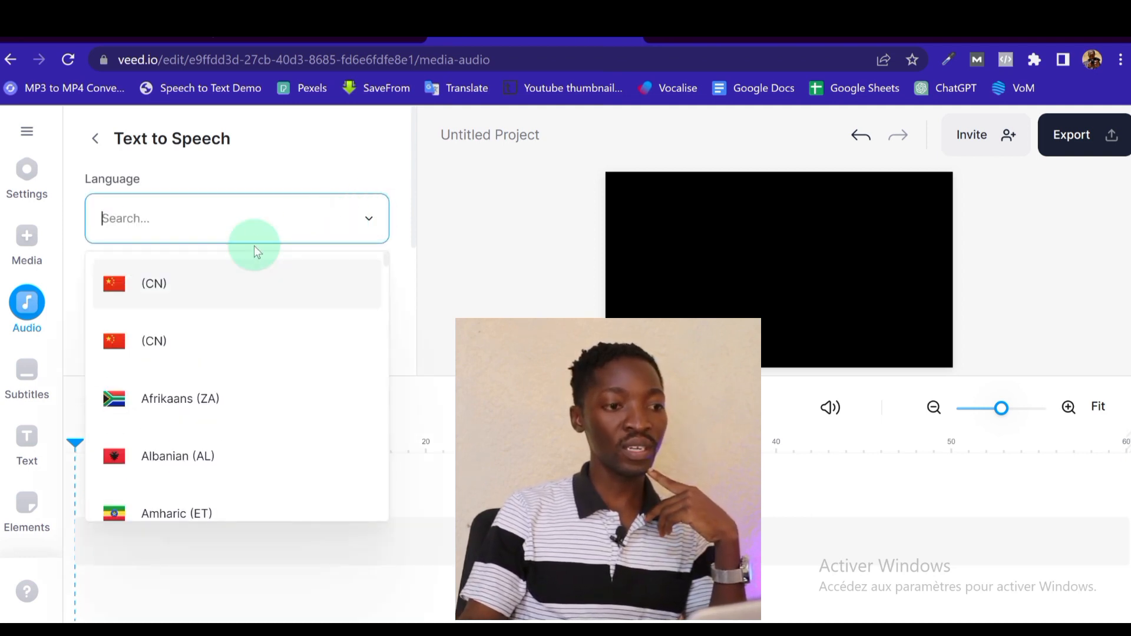
{"action": "type", "text": "fr"}
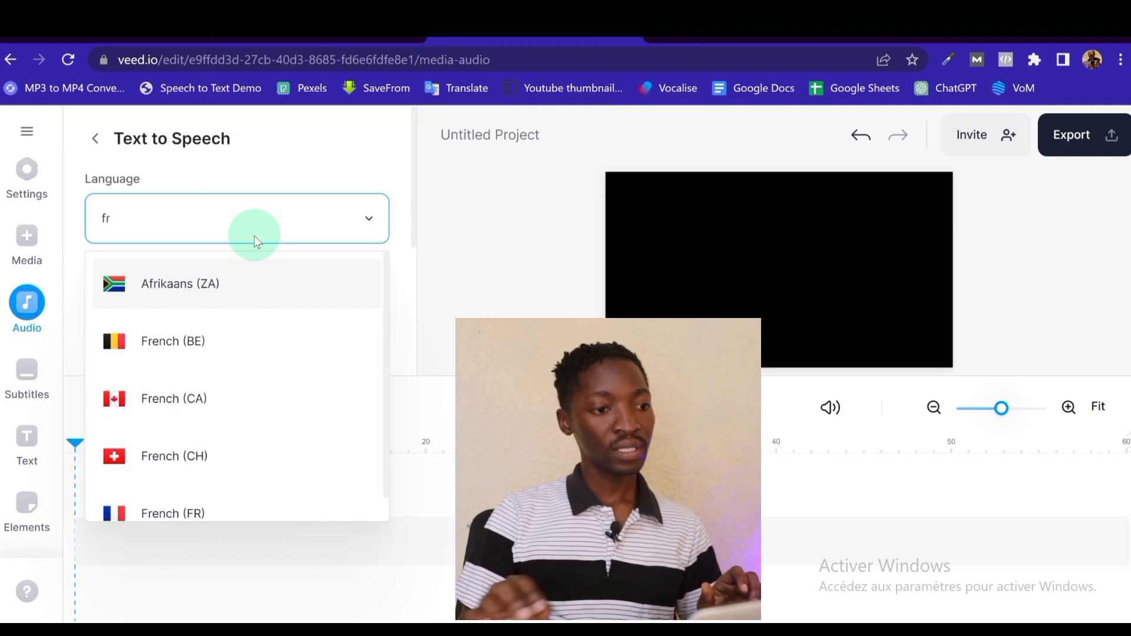
{"action": "scroll", "coordinate": [259, 256], "scroll_direction": "down", "scroll_amount": 1}
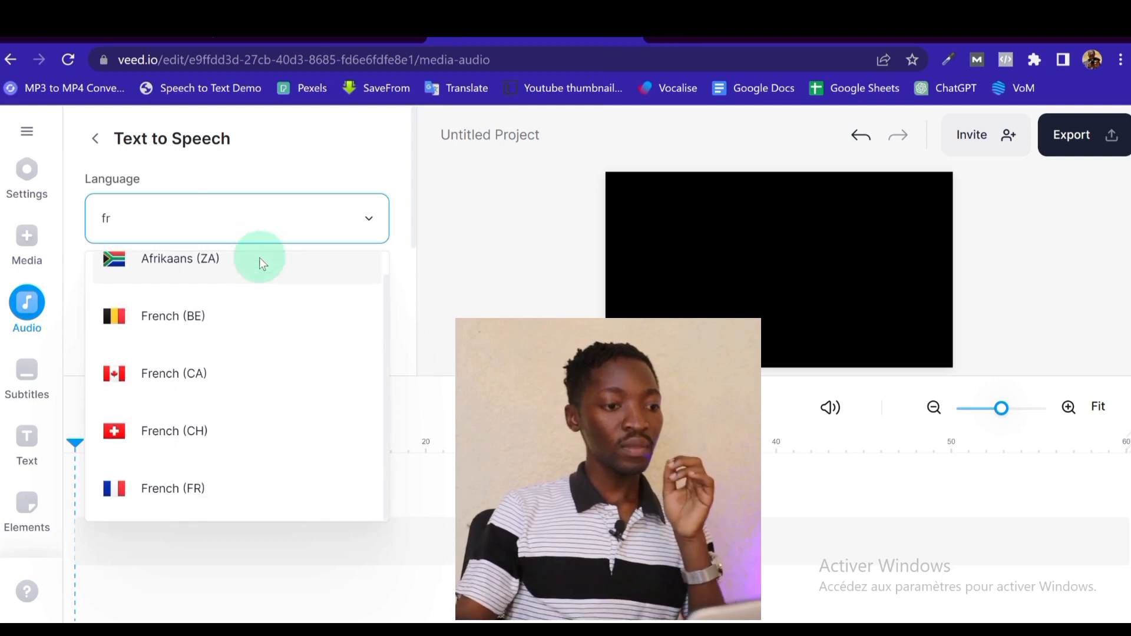
{"action": "left_click", "coordinate": [195, 488]}
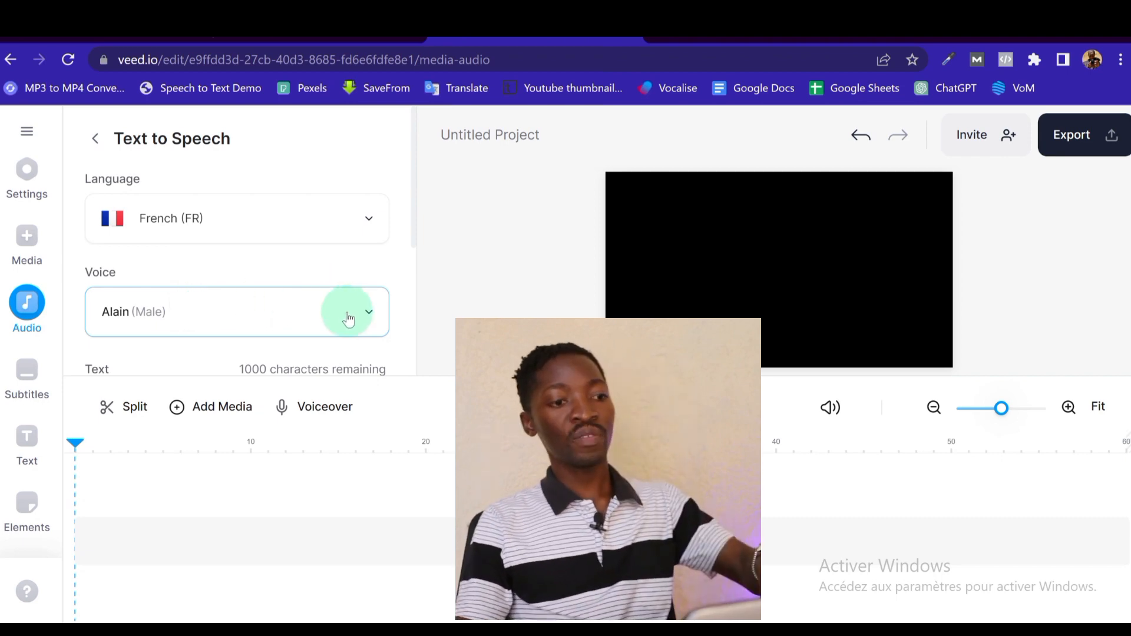
- Listen to samples of the available French voices, including Denise and Josephine, and set the voice to Claude (Male)
{"action": "left_click", "coordinate": [367, 311]}
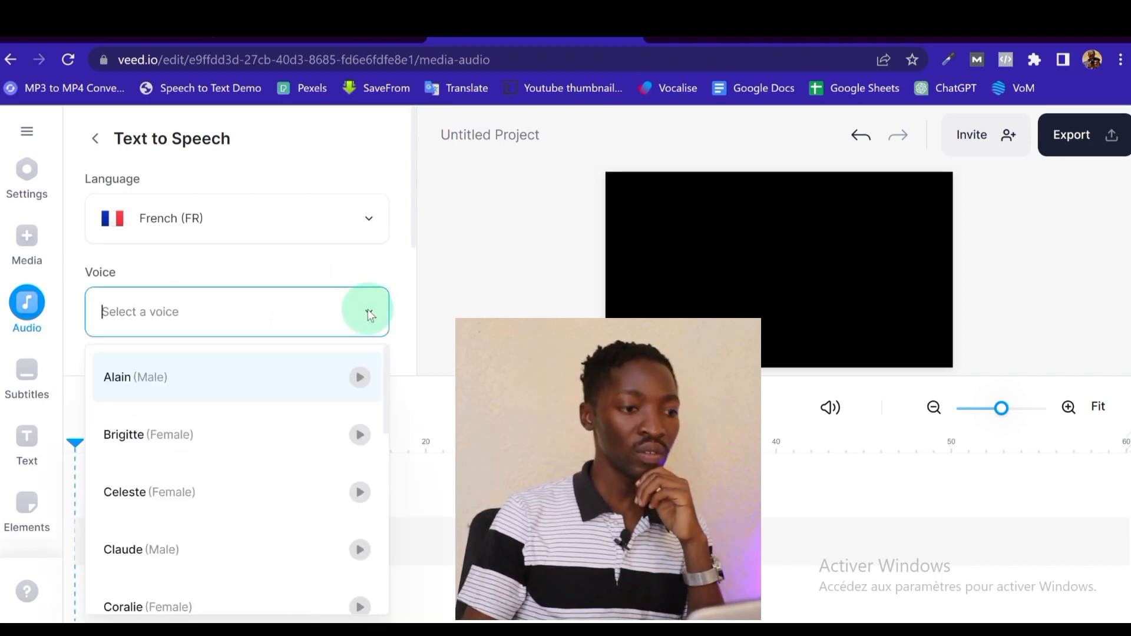
{"action": "scroll", "coordinate": [271, 438], "scroll_direction": "down", "scroll_amount": 3}
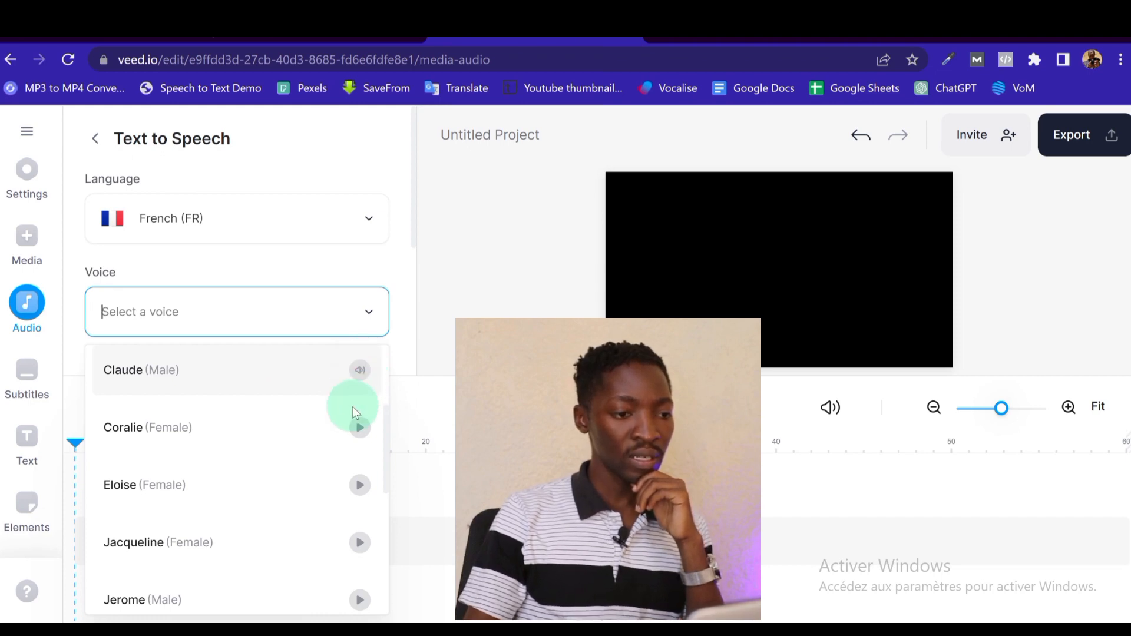
{"action": "scroll", "coordinate": [345, 429], "scroll_direction": "down", "scroll_amount": 3}
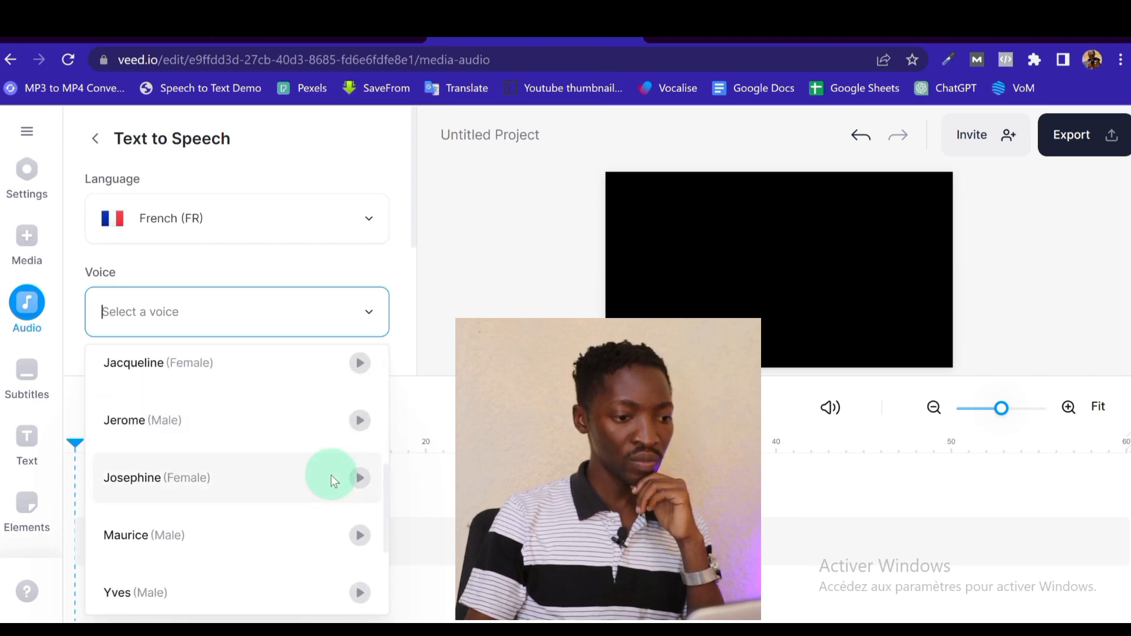
{"action": "scroll", "coordinate": [331, 475], "scroll_direction": "down", "scroll_amount": 3}
{"action": "left_click", "coordinate": [353, 525]}
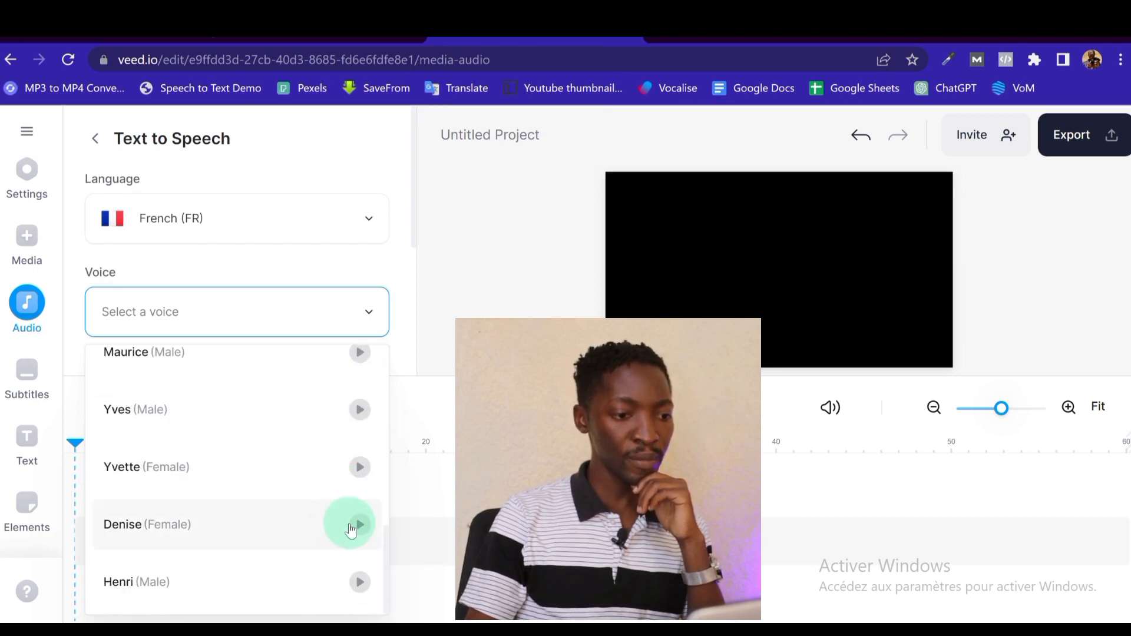
{"action": "scroll", "coordinate": [353, 471], "scroll_direction": "up", "scroll_amount": 2}
{"action": "left_click", "coordinate": [360, 385]}
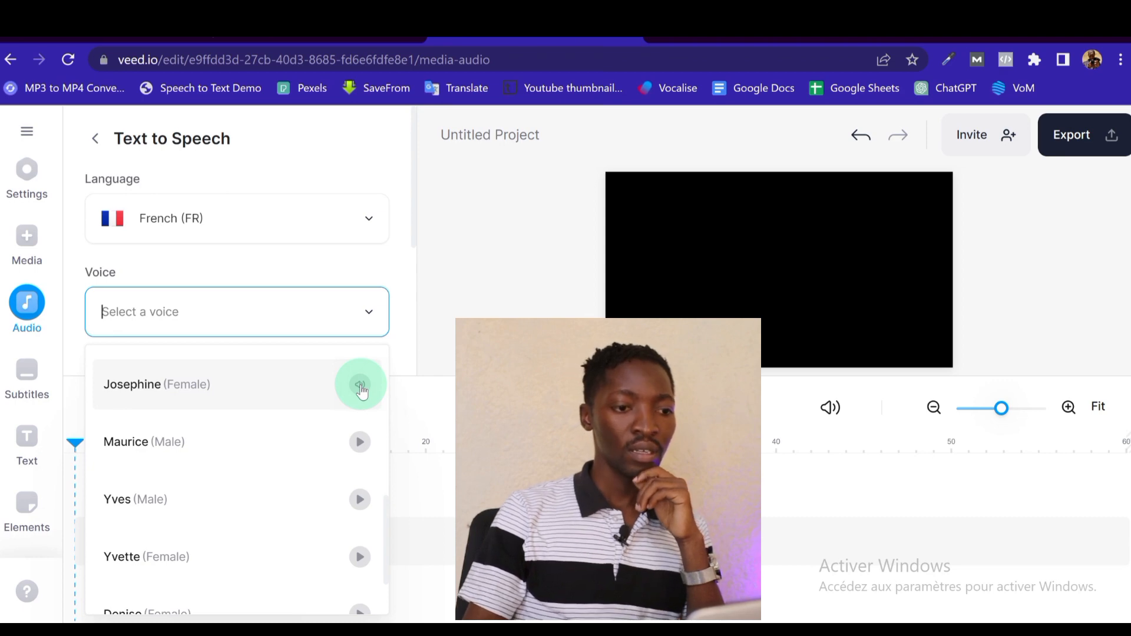
{"action": "scroll", "coordinate": [360, 389], "scroll_direction": "up", "scroll_amount": 3}
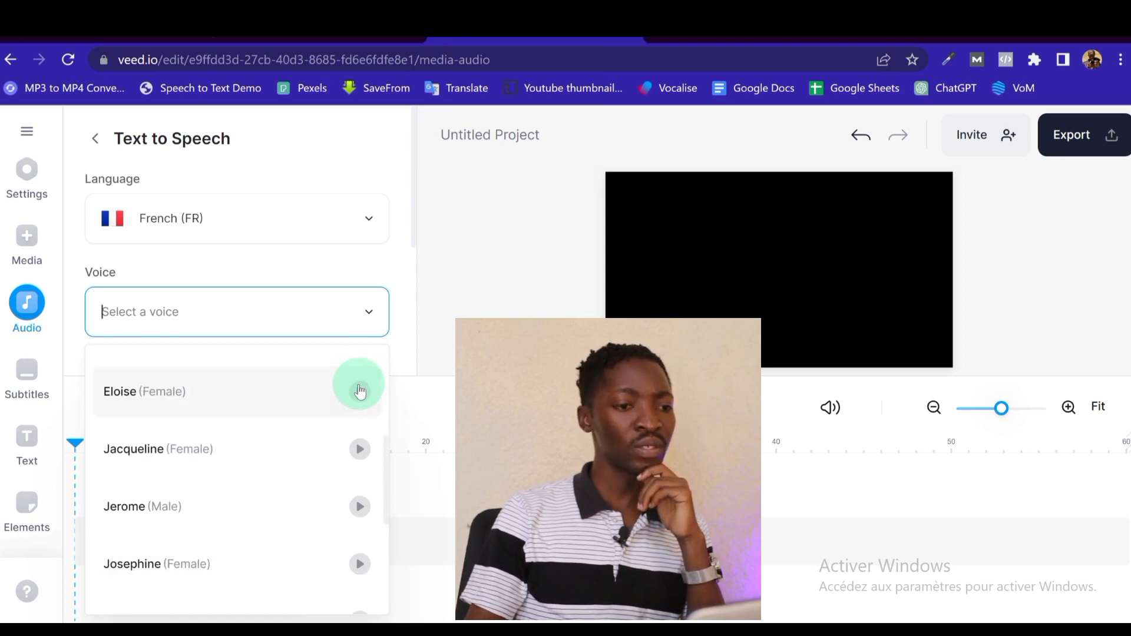
{"action": "scroll", "coordinate": [331, 412], "scroll_direction": "up", "scroll_amount": 2}
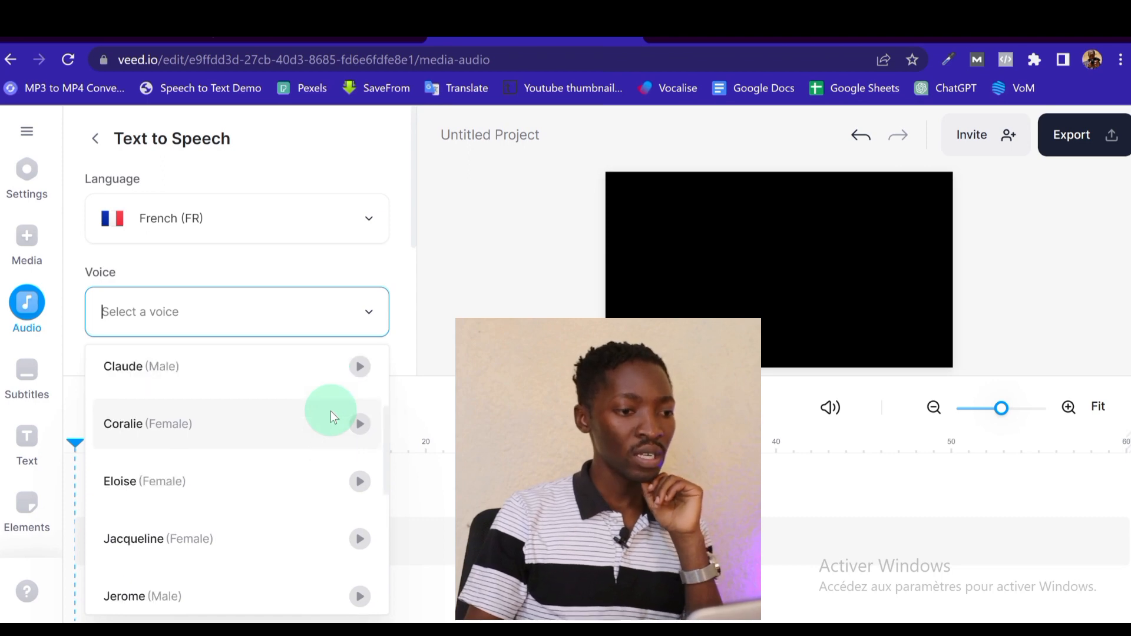
{"action": "scroll", "coordinate": [295, 410], "scroll_direction": "up", "scroll_amount": 3}
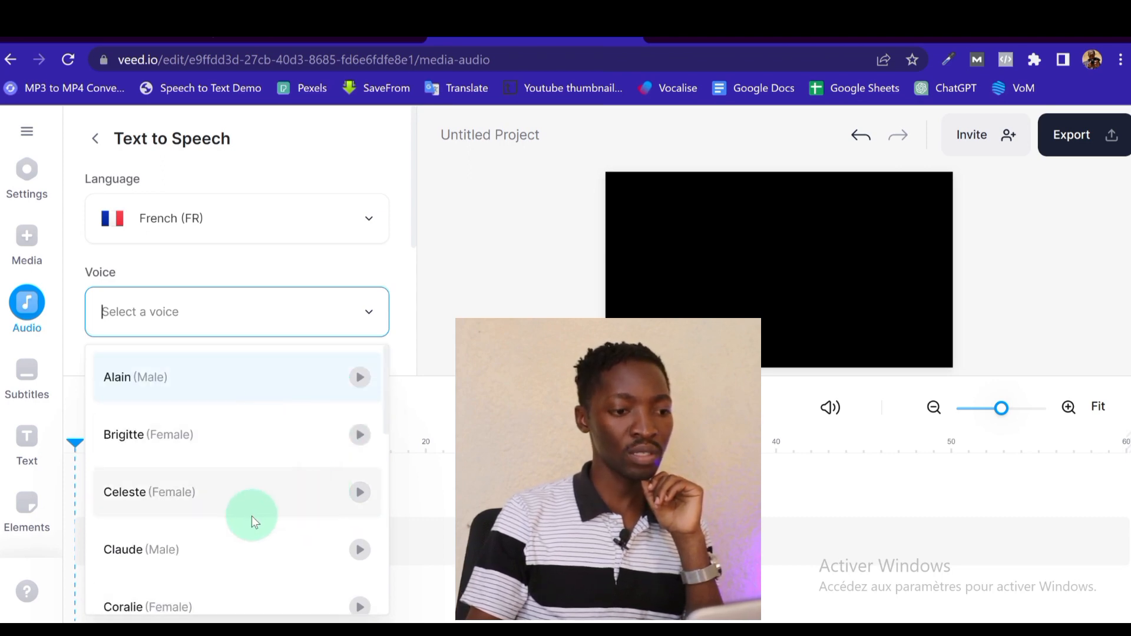
{"action": "scroll", "coordinate": [281, 507], "scroll_direction": "down", "scroll_amount": 2}
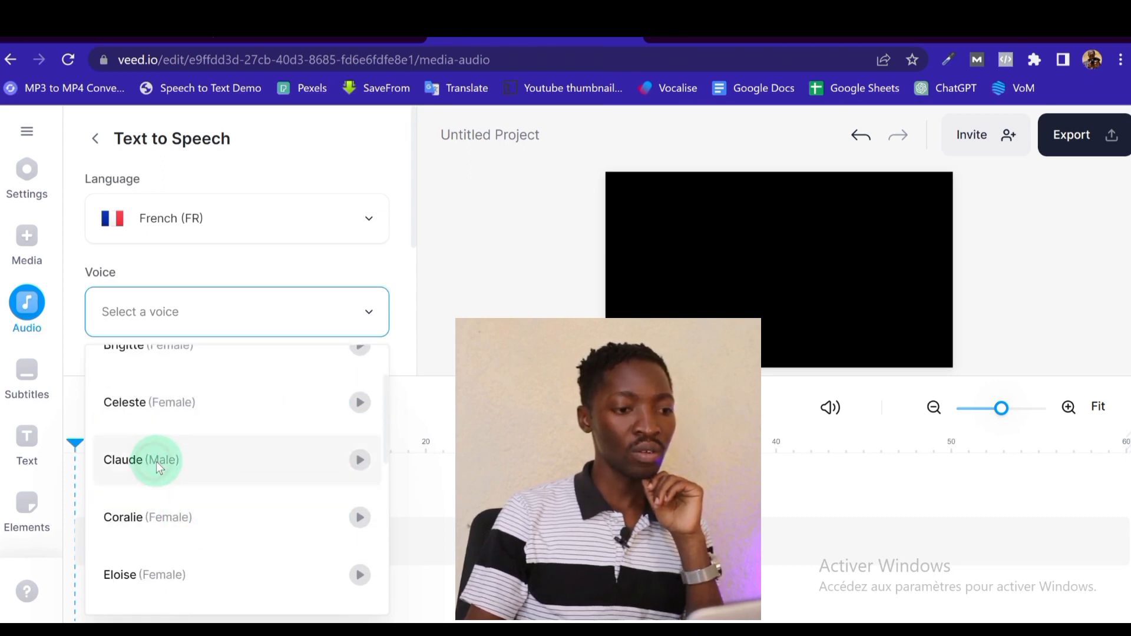
{"action": "left_click", "coordinate": [158, 467]}
- Paste the copied ChatGPT script into the text-to-speech text field
{"action": "scroll", "coordinate": [176, 341], "scroll_direction": "down", "scroll_amount": 3}
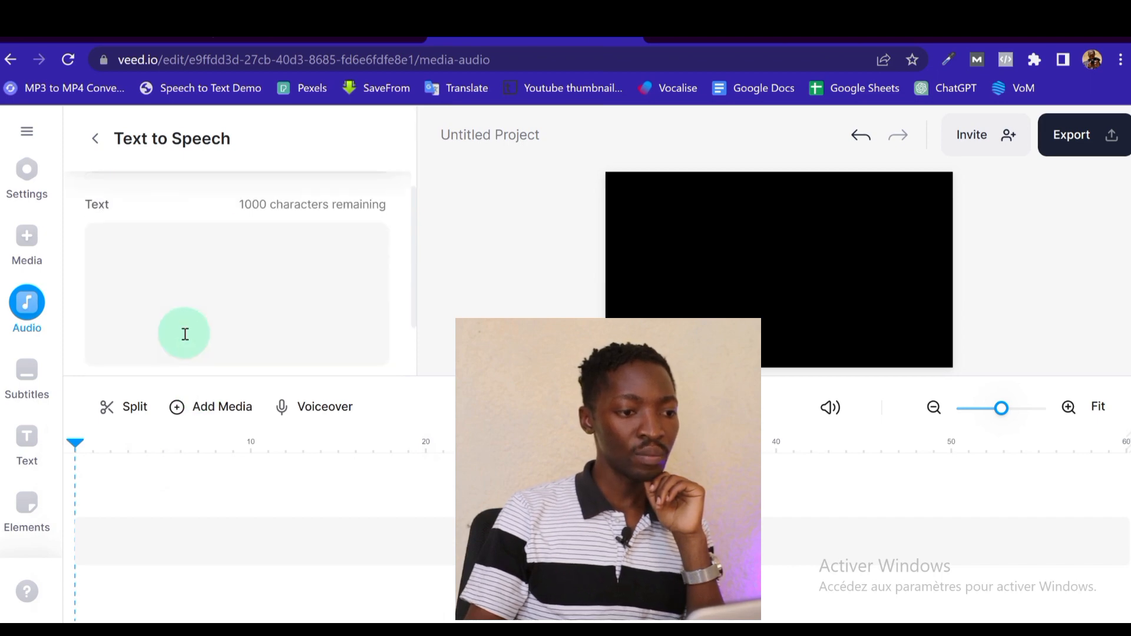
{"action": "left_click", "coordinate": [144, 252]}
{"action": "key", "text": "ctrl+v"}
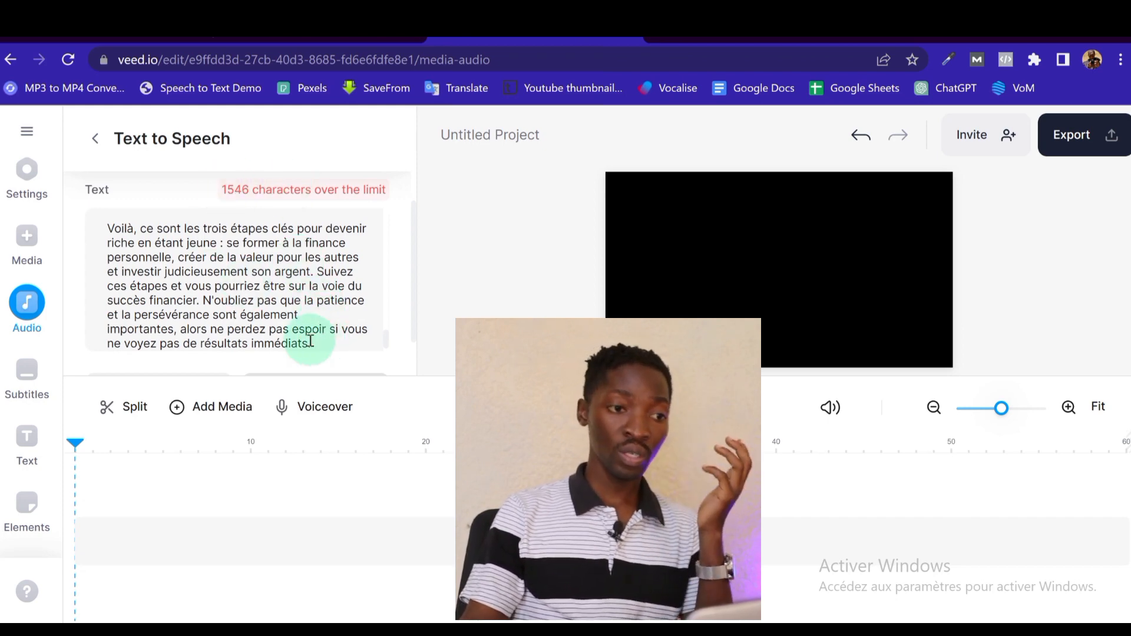
- Delete the pasted script from the heading "Étape 2 : Création de valeur" through to the end
{"action": "scroll", "coordinate": [233, 304], "scroll_direction": "up", "scroll_amount": 5}
{"action": "scroll", "coordinate": [233, 304], "scroll_direction": "down", "scroll_amount": 10}
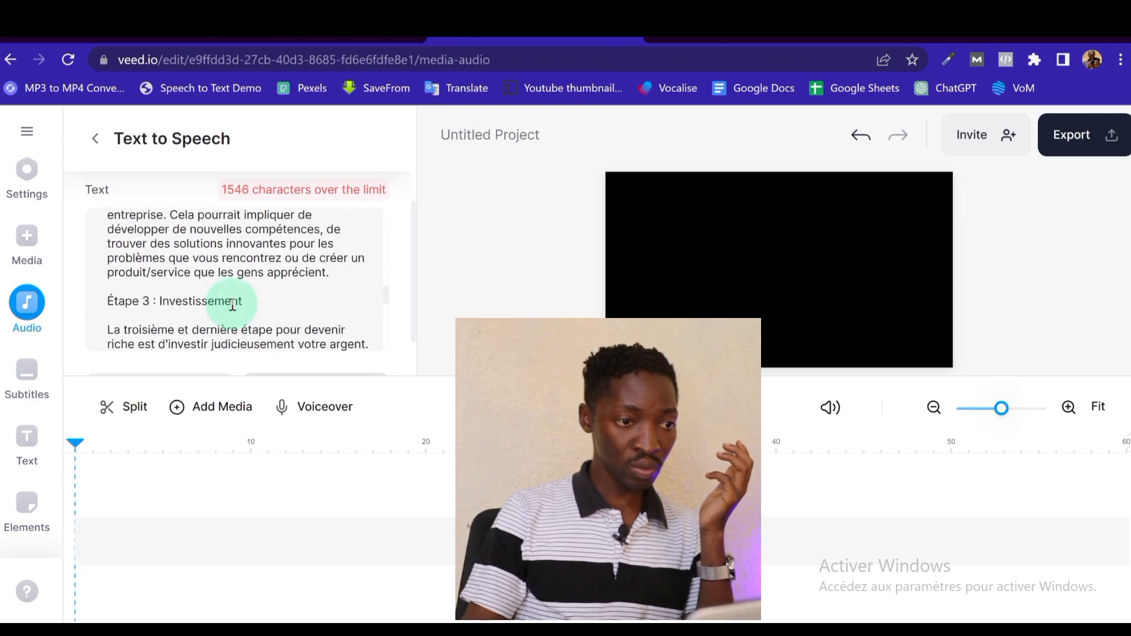
{"action": "scroll", "coordinate": [283, 224], "scroll_direction": "up", "scroll_amount": 5}
{"action": "scroll", "coordinate": [278, 222], "scroll_direction": "down", "scroll_amount": 5}
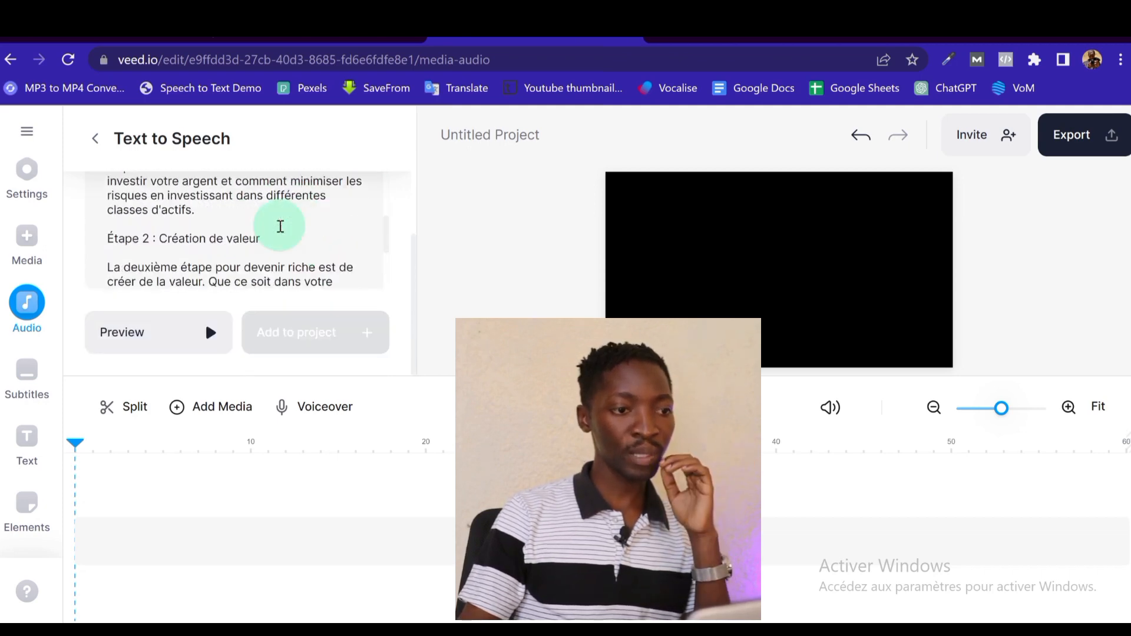
{"action": "scroll", "coordinate": [142, 215], "scroll_direction": "up", "scroll_amount": 3}
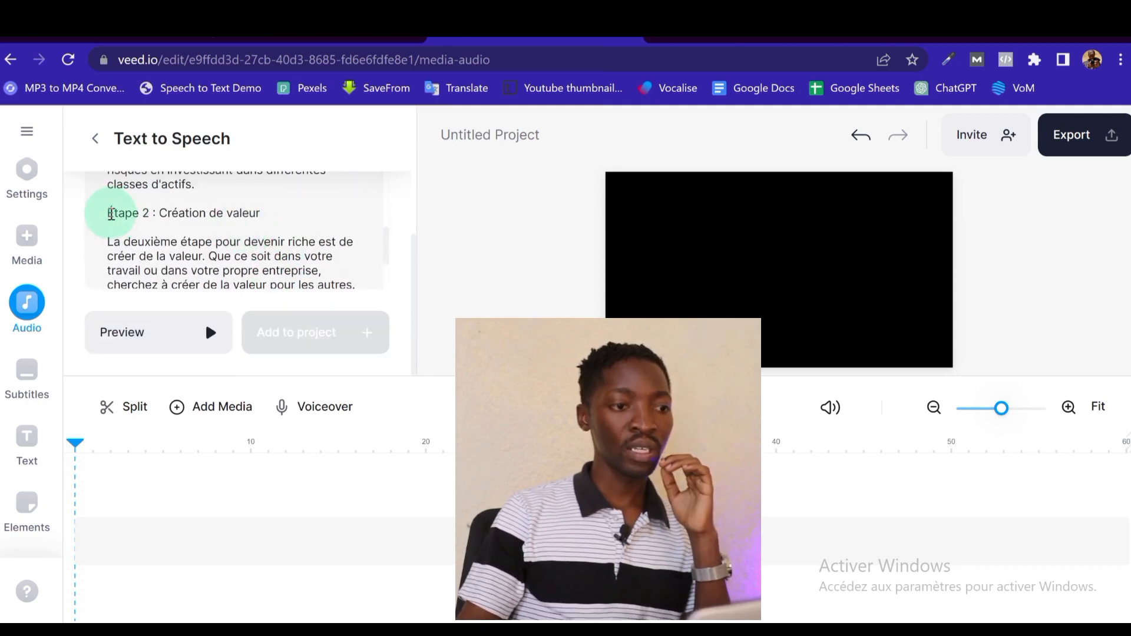
{"action": "left_click_drag", "start_coordinate": [108, 214], "coordinate": [299, 273]}
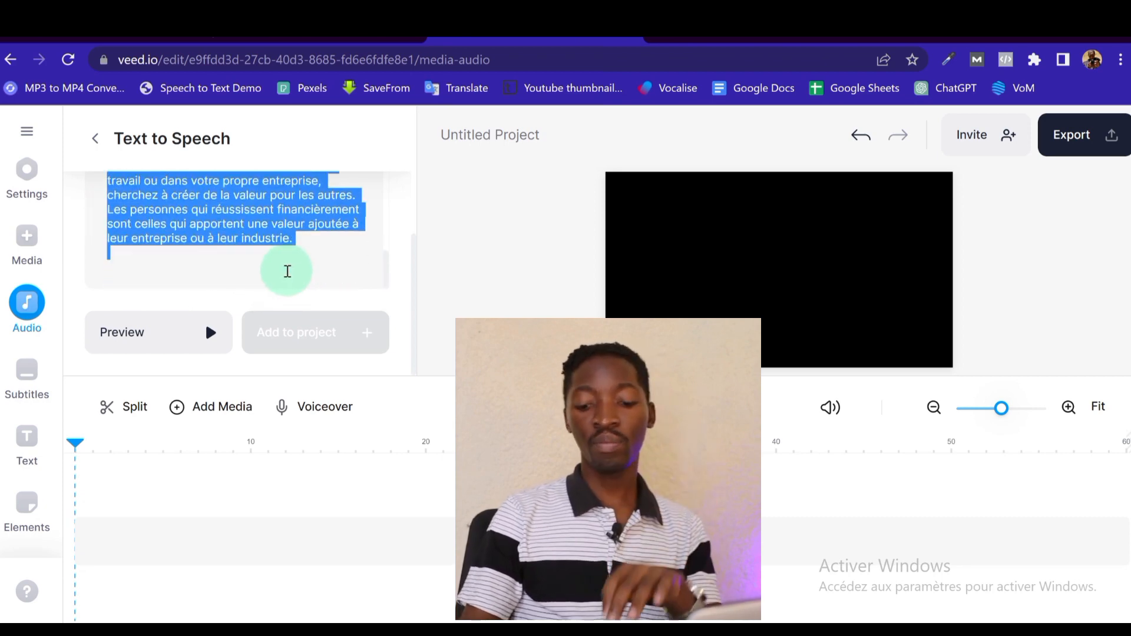
{"action": "key", "text": "BackSpace"}
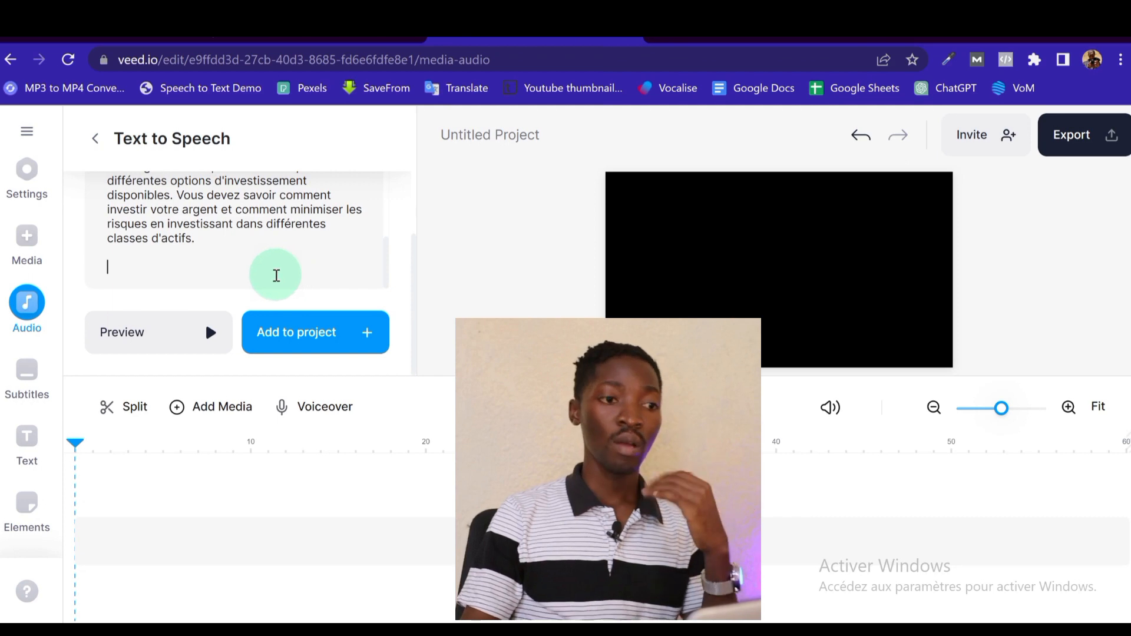
- Preview the speech for the introduction and "Étape 1 : Éducation financière" text, and add it to the project
{"action": "scroll", "coordinate": [265, 224], "scroll_direction": "up", "scroll_amount": 10}
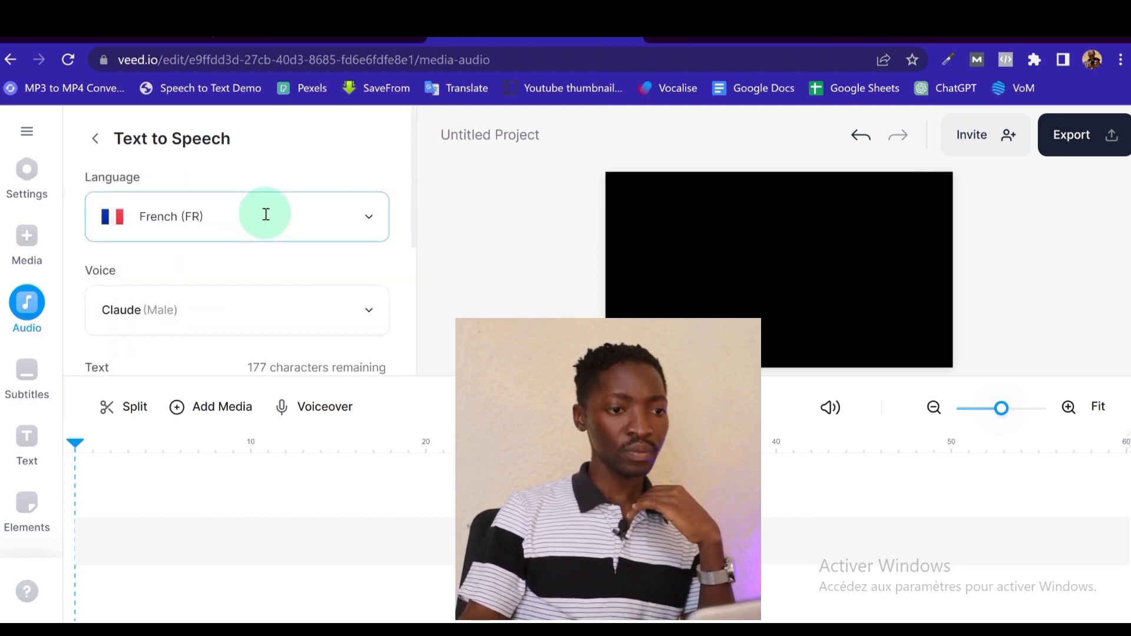
{"action": "scroll", "coordinate": [265, 218], "scroll_direction": "down", "scroll_amount": 5}
{"action": "scroll", "coordinate": [266, 221], "scroll_direction": "up", "scroll_amount": 5}
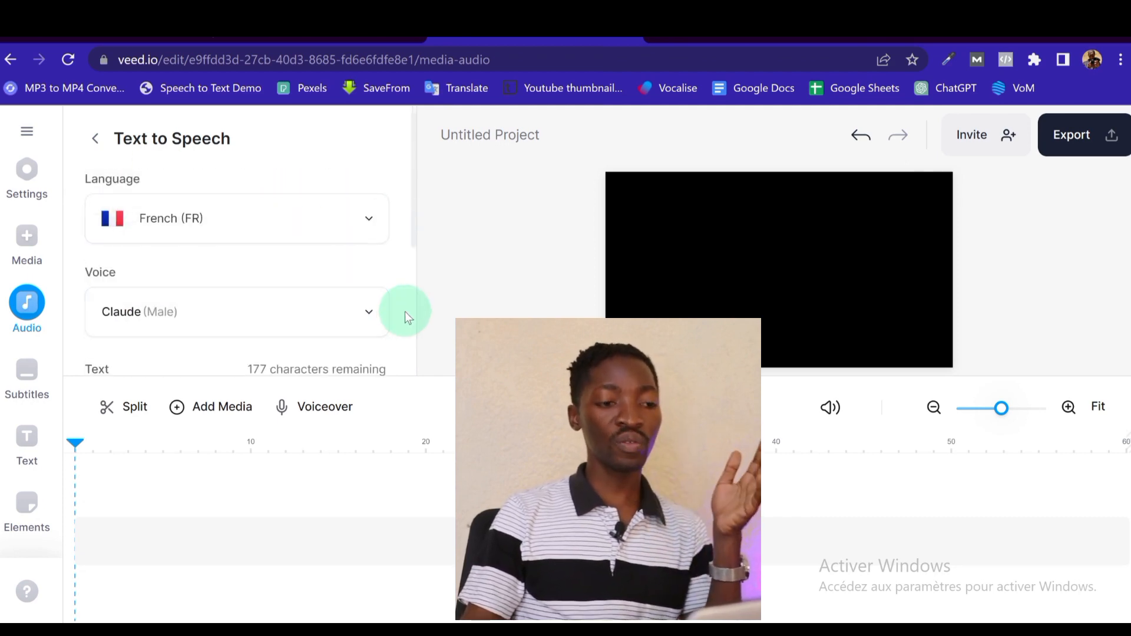
{"action": "scroll", "coordinate": [404, 311], "scroll_direction": "down", "scroll_amount": 3}
{"action": "scroll", "coordinate": [404, 311], "scroll_direction": "down", "scroll_amount": 1}
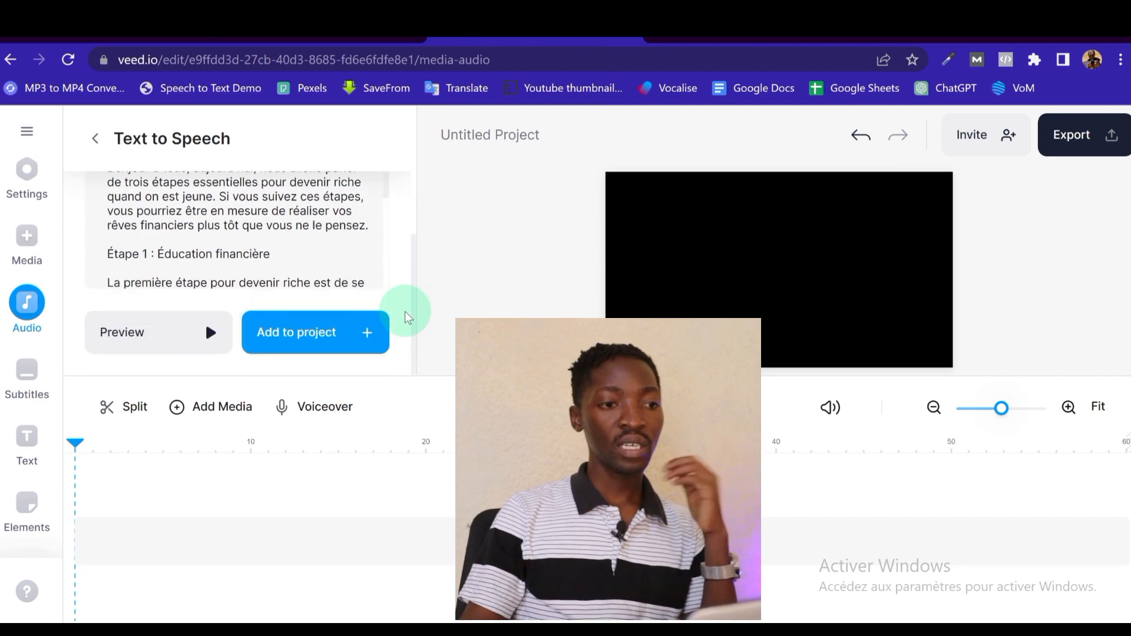
{"action": "scroll", "coordinate": [242, 225], "scroll_direction": "up", "scroll_amount": 2}
{"action": "scroll", "coordinate": [239, 225], "scroll_direction": "down", "scroll_amount": 2}
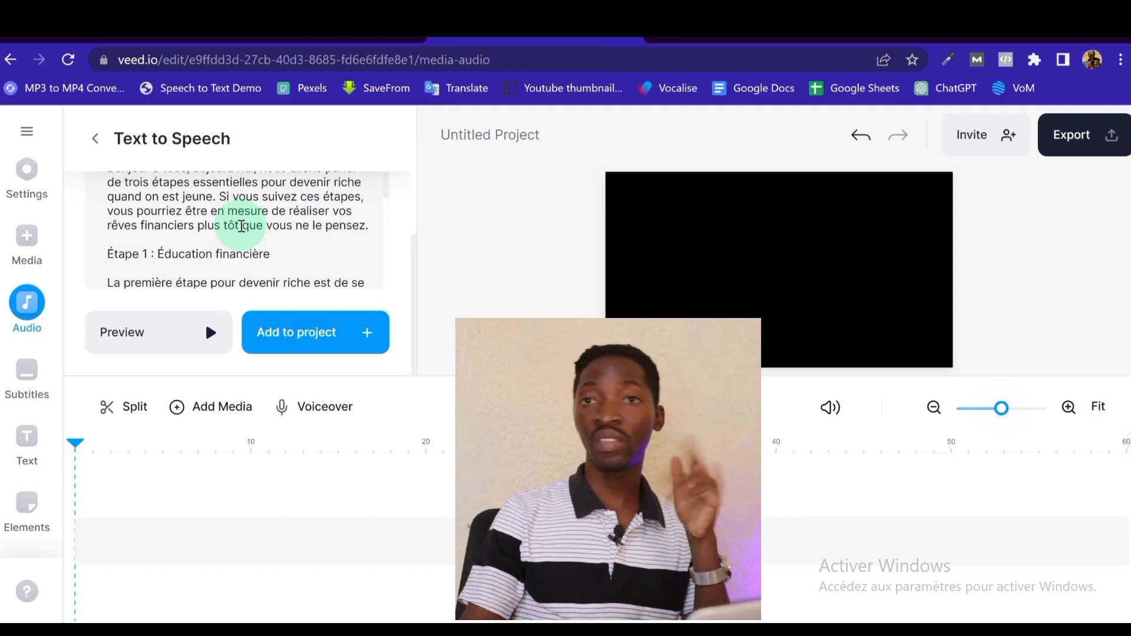
{"action": "left_click", "coordinate": [174, 331]}
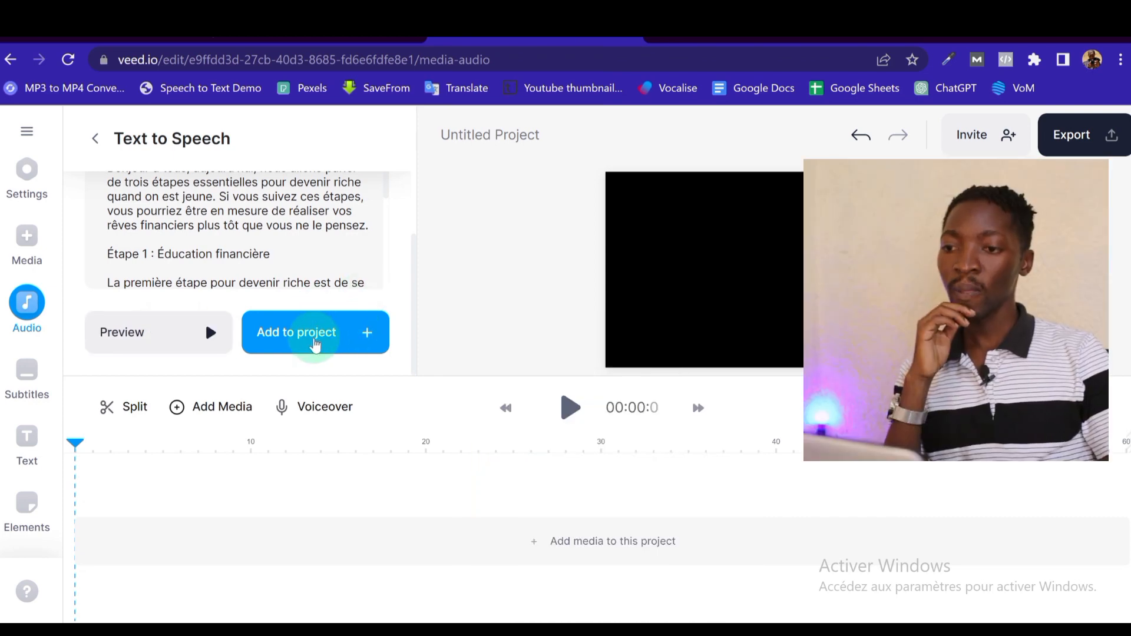
{"action": "left_click", "coordinate": [312, 339]}
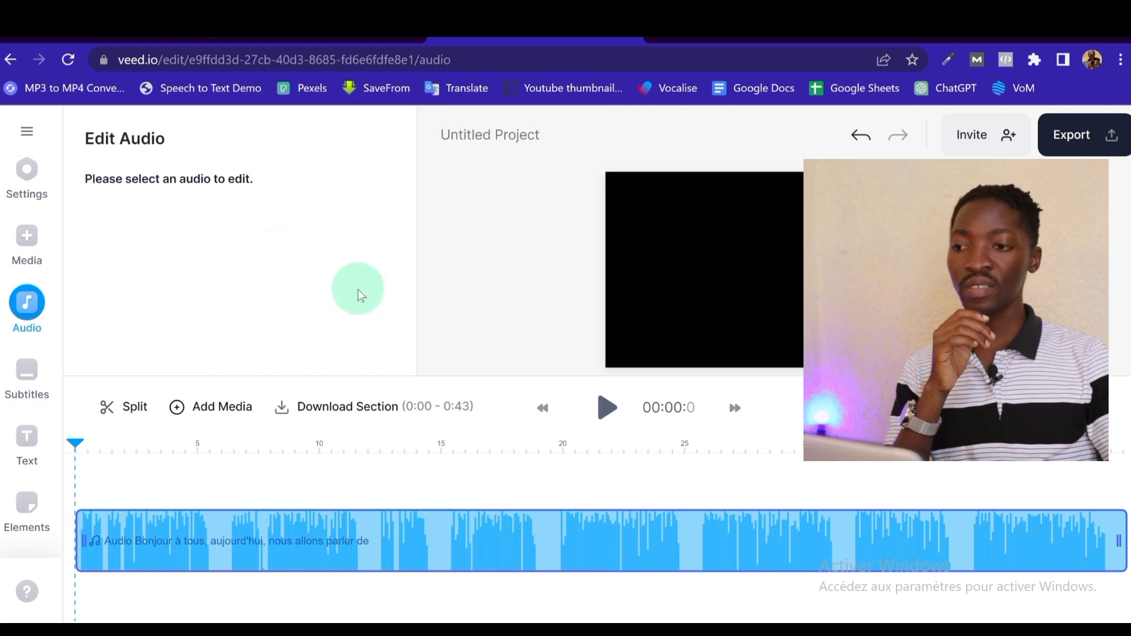
- Switch to ChatGPT and copy the script's whole "Étape 2 : Création de valeur" section, stopping before "Étape 3 : Investissement"
{"action": "left_click", "coordinate": [336, 39]}
{"action": "scroll", "coordinate": [505, 352], "scroll_direction": "down", "scroll_amount": 8}
{"action": "scroll", "coordinate": [505, 352], "scroll_direction": "down", "scroll_amount": 5}
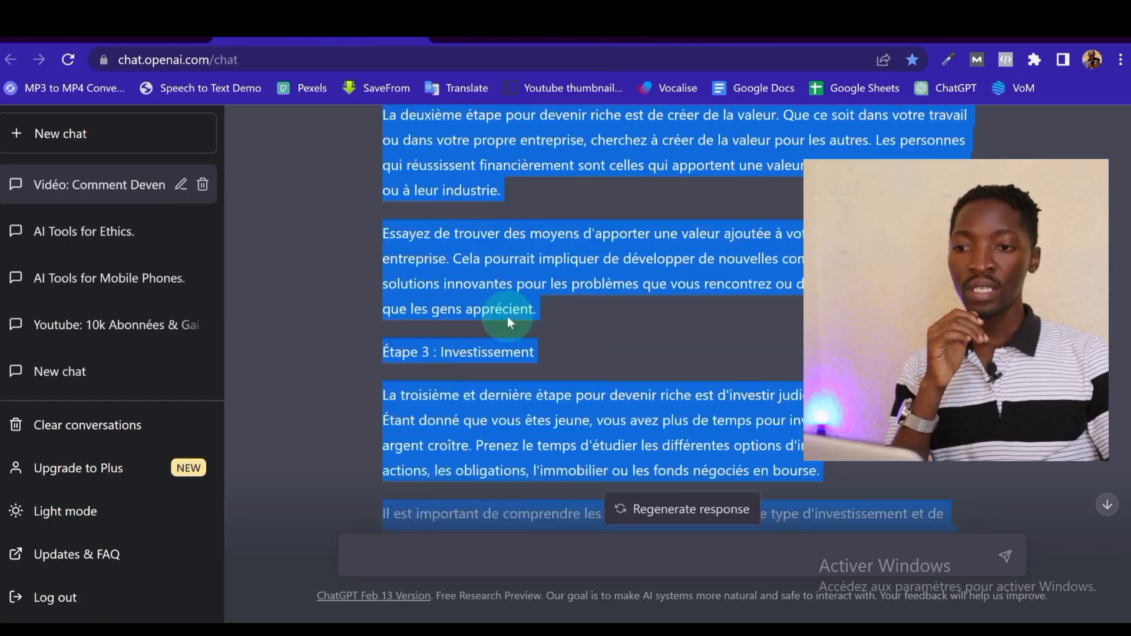
{"action": "left_click", "coordinate": [701, 348]}
{"action": "scroll", "coordinate": [430, 256], "scroll_direction": "down", "scroll_amount": 3}
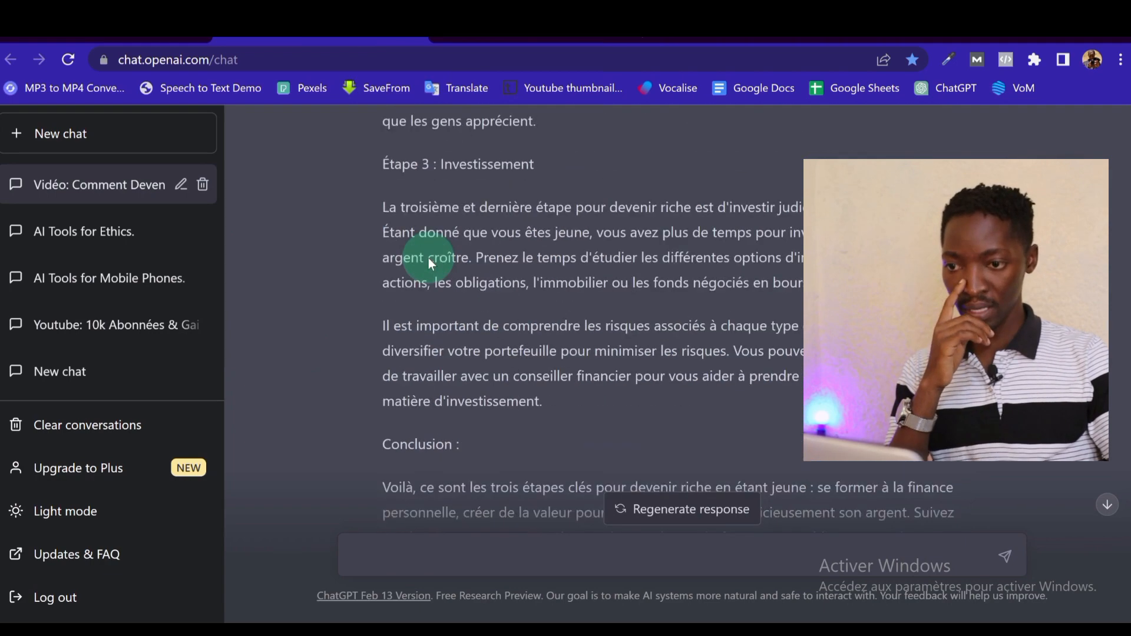
{"action": "scroll", "coordinate": [429, 258], "scroll_direction": "up", "scroll_amount": 7}
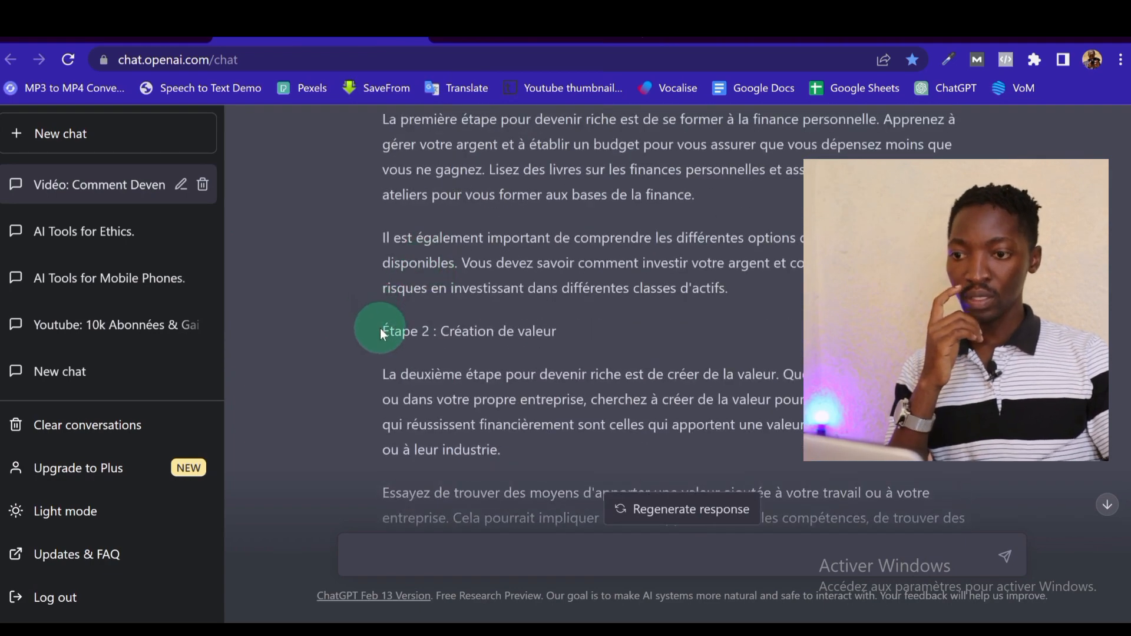
{"action": "left_click_drag", "start_coordinate": [380, 331], "coordinate": [677, 318]}
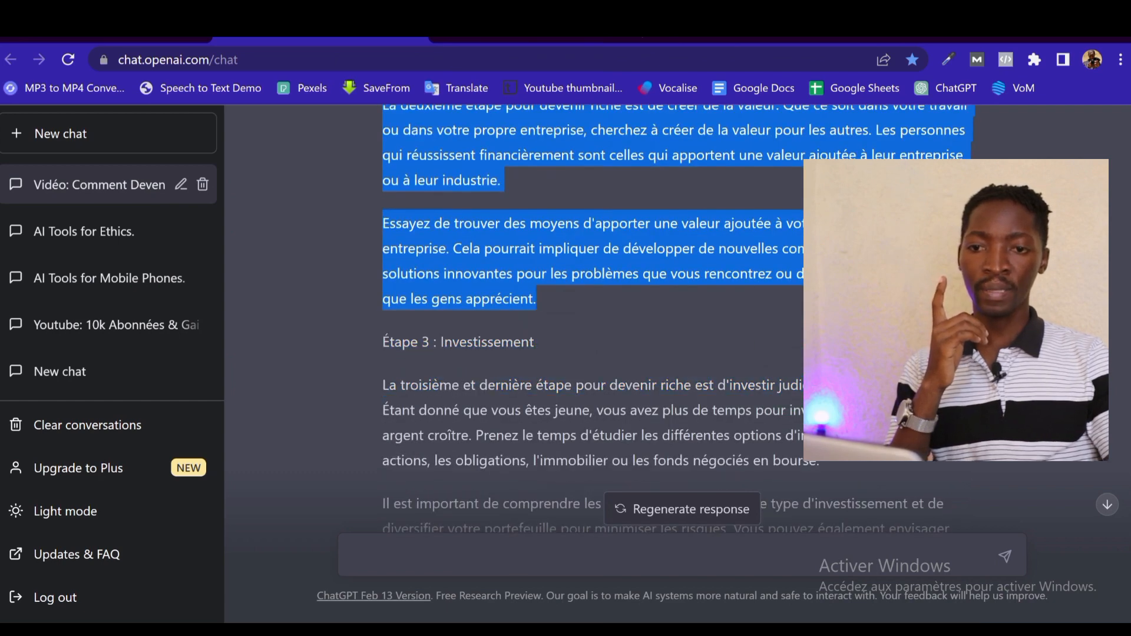
{"action": "right_click", "coordinate": [678, 257]}
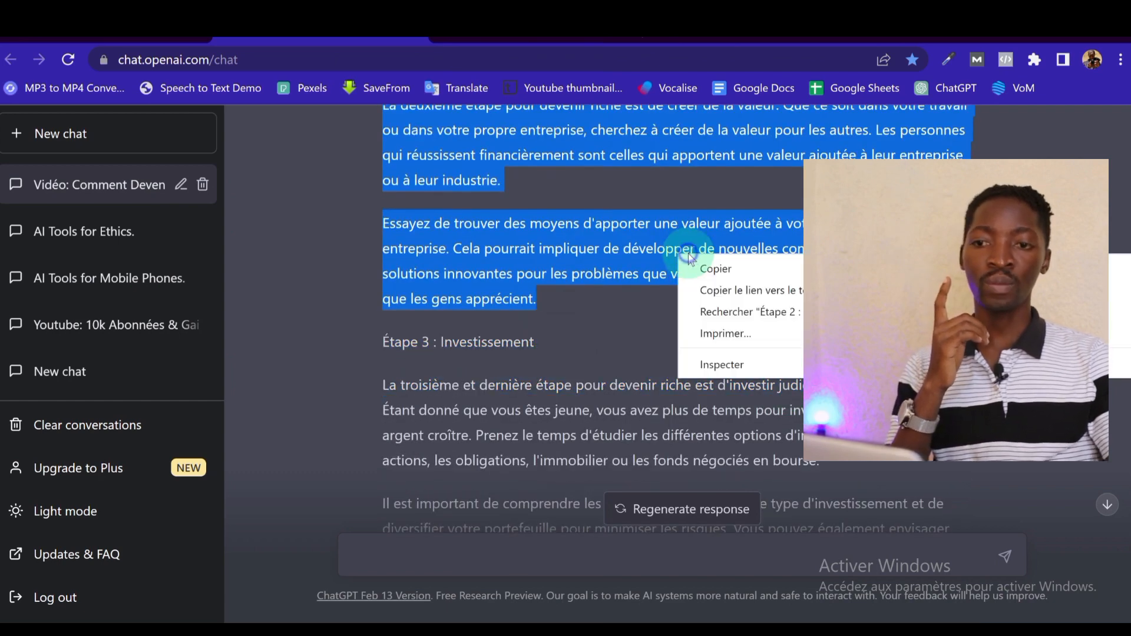
{"action": "left_click", "coordinate": [729, 275]}
- Return to the VEED project and reopen the Text To Speech tool among the audio options
{"action": "left_click", "coordinate": [603, 36]}
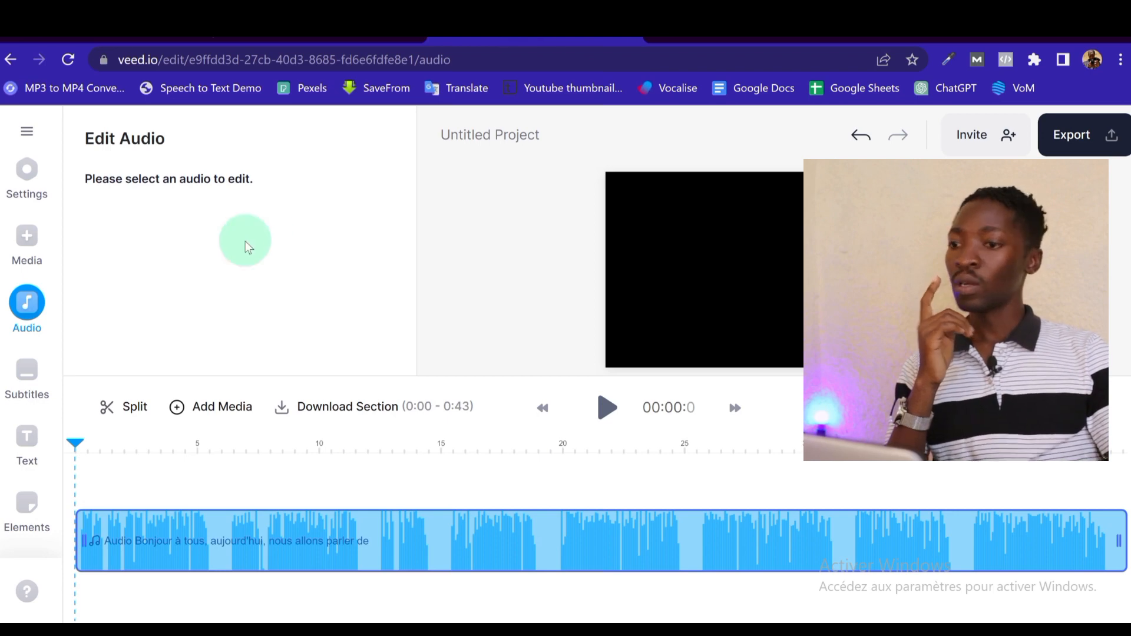
{"action": "left_click", "coordinate": [29, 304]}
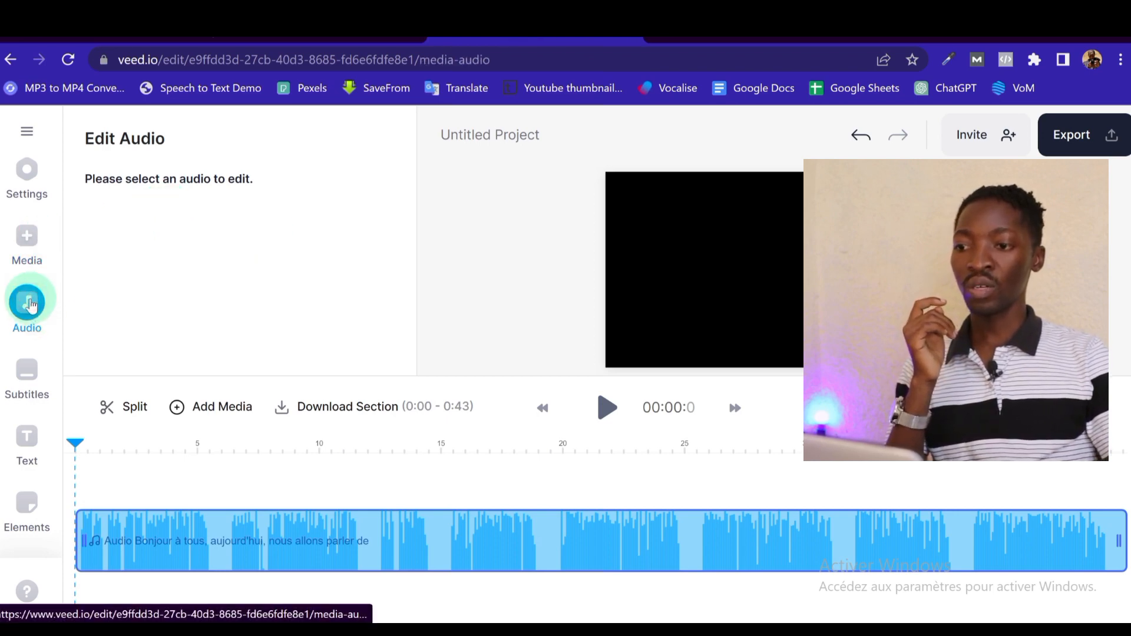
{"action": "left_click", "coordinate": [299, 344]}
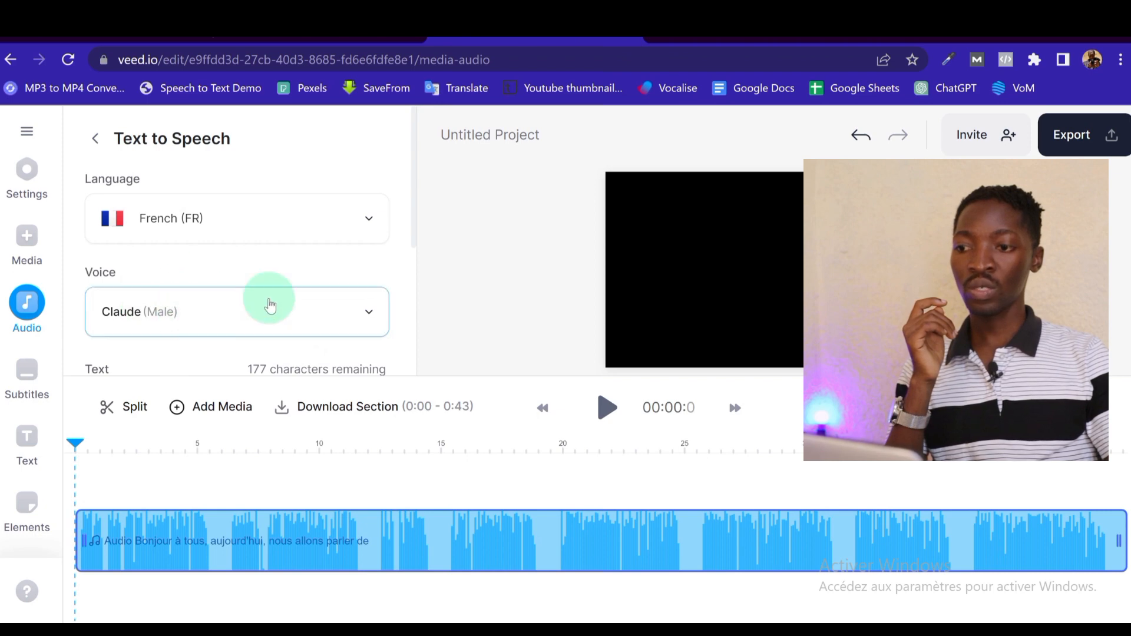
- Sample the Jacqueline voice among the French voices, and select Josephine (Female) for the speech
{"action": "scroll", "coordinate": [270, 305], "scroll_direction": "down", "scroll_amount": 5}
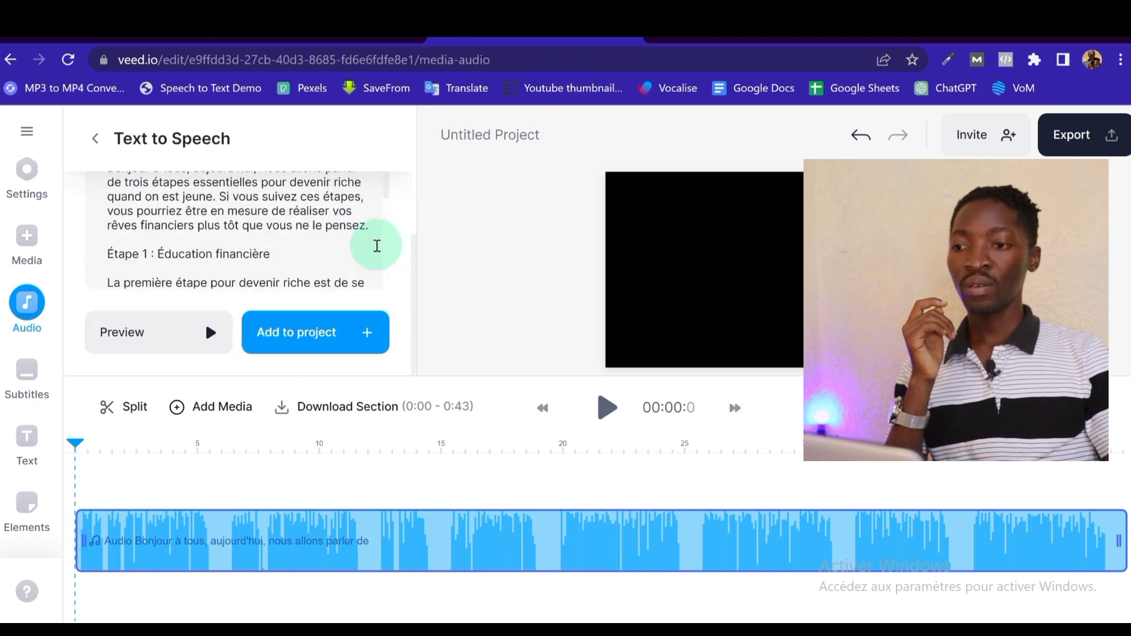
{"action": "scroll", "coordinate": [377, 245], "scroll_direction": "up", "scroll_amount": 2}
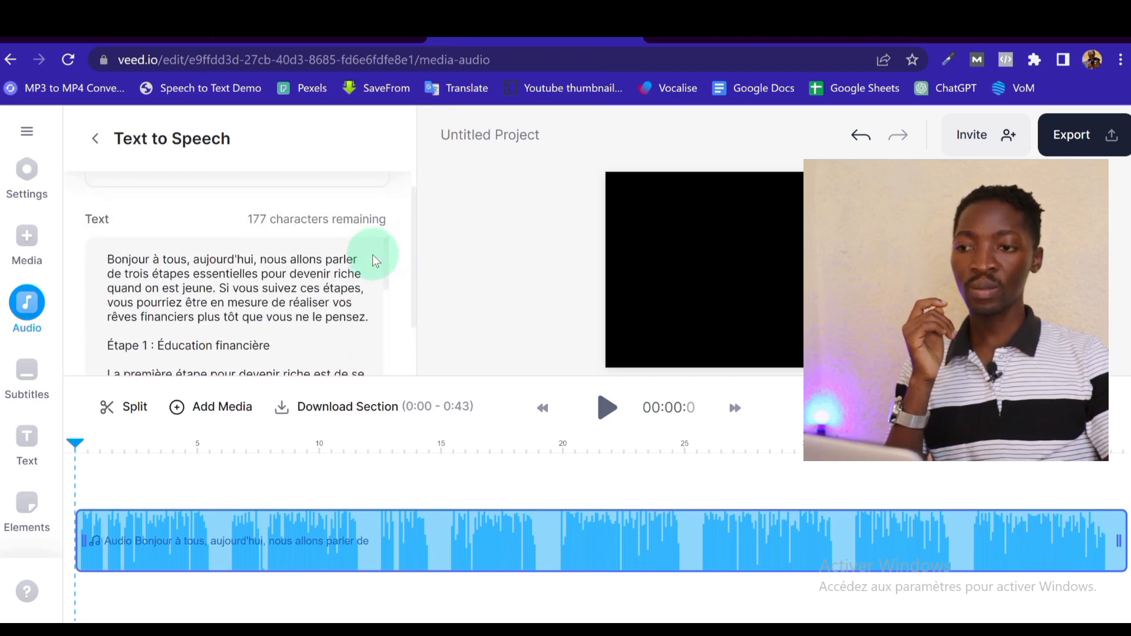
{"action": "scroll", "coordinate": [374, 256], "scroll_direction": "up", "scroll_amount": 3}
{"action": "scroll", "coordinate": [370, 261], "scroll_direction": "down", "scroll_amount": 2}
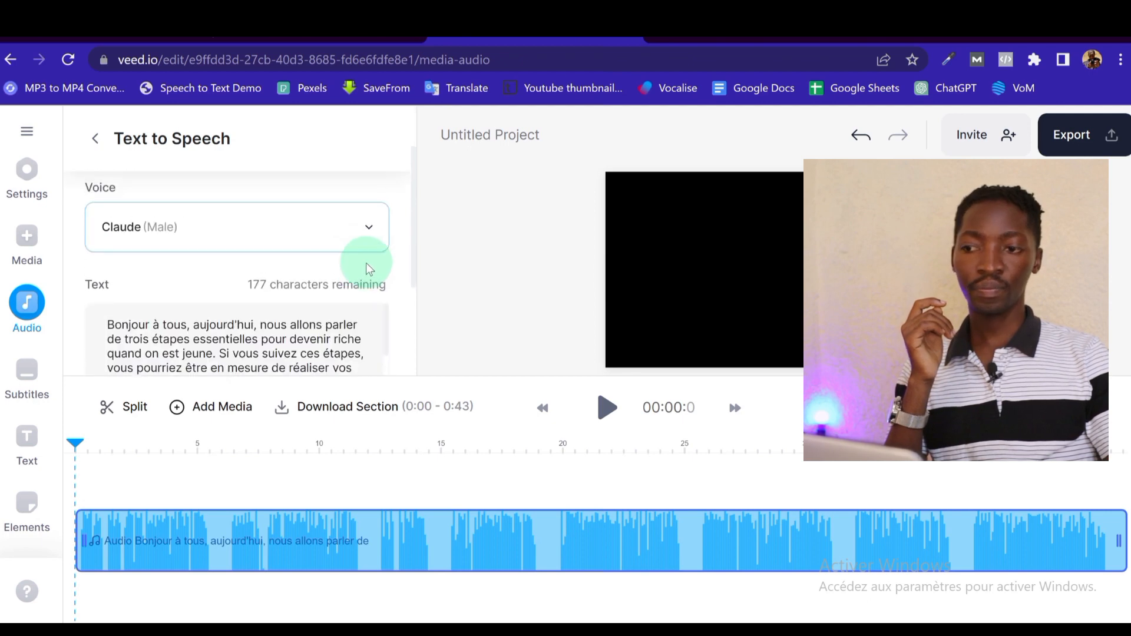
{"action": "left_click", "coordinate": [367, 228]}
{"action": "scroll", "coordinate": [325, 334], "scroll_direction": "down", "scroll_amount": 5}
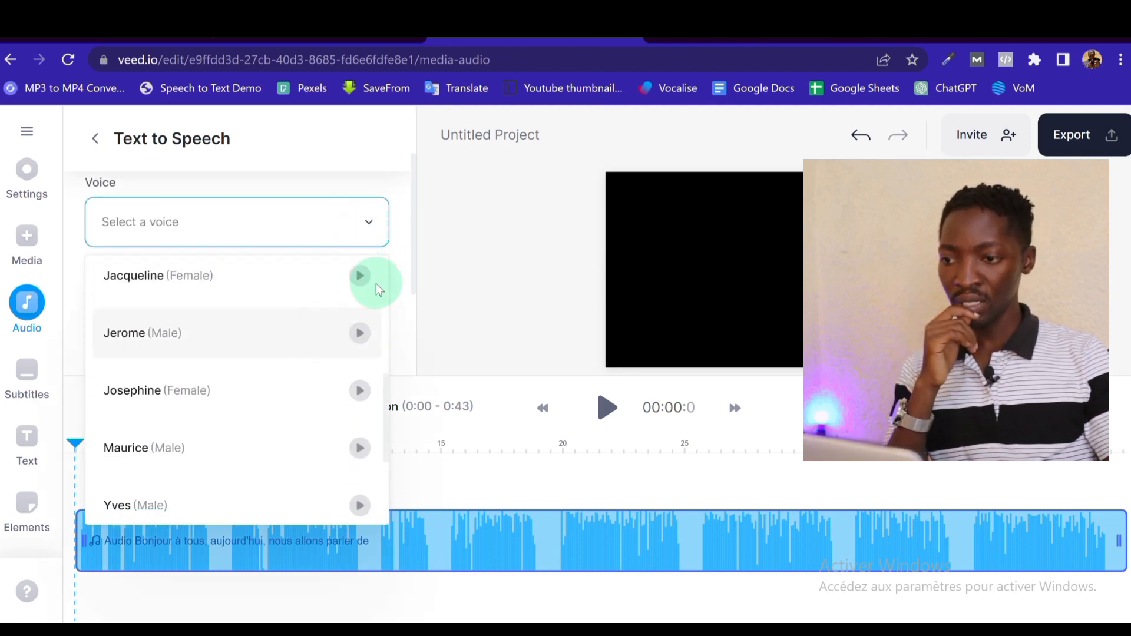
{"action": "scroll", "coordinate": [358, 395], "scroll_direction": "up", "scroll_amount": 2}
{"action": "left_click", "coordinate": [354, 368]}
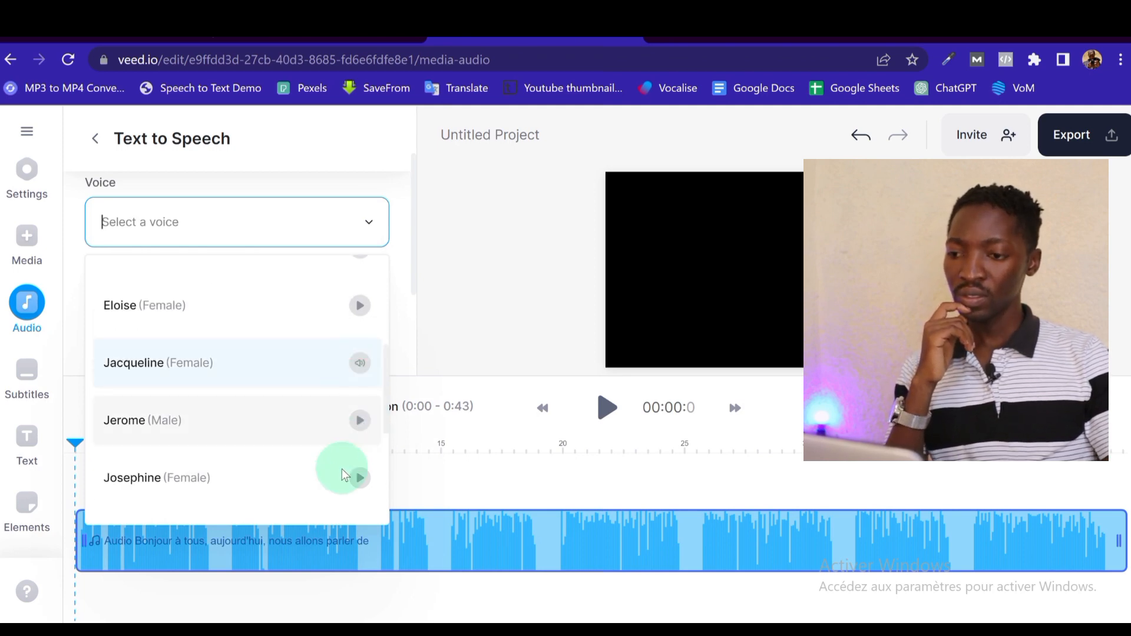
{"action": "left_click", "coordinate": [324, 477]}
{"action": "scroll", "coordinate": [347, 290], "scroll_direction": "down", "scroll_amount": 3}
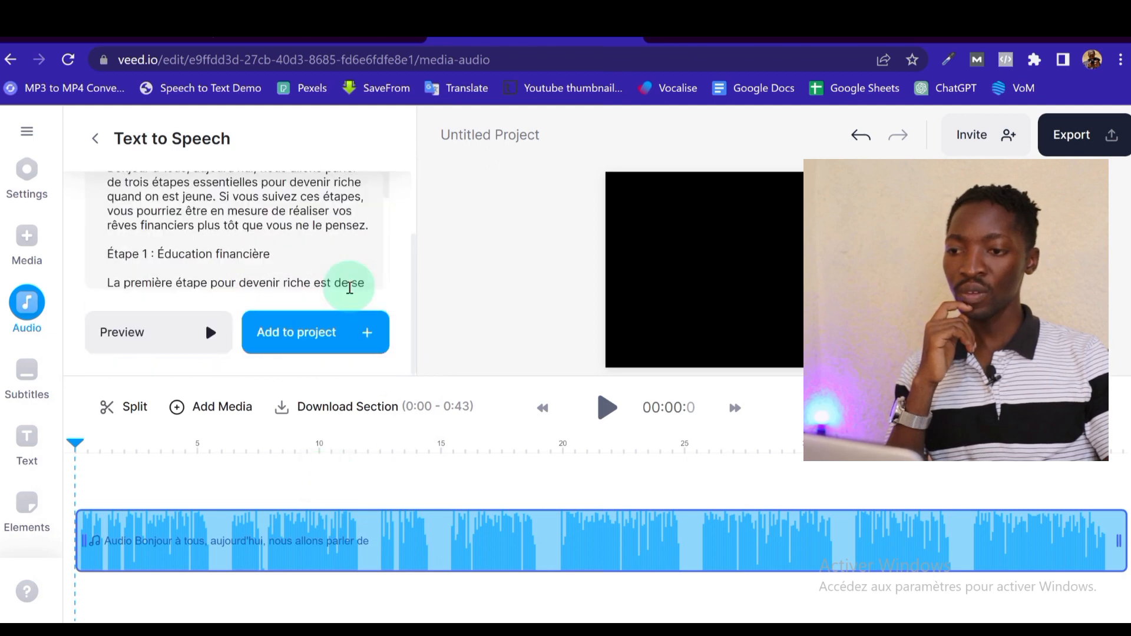
- Replace all the text in the speech field with the copied "Étape 2 : Création de valeur" section
{"action": "left_click_drag", "start_coordinate": [362, 283], "coordinate": [12, 179]}
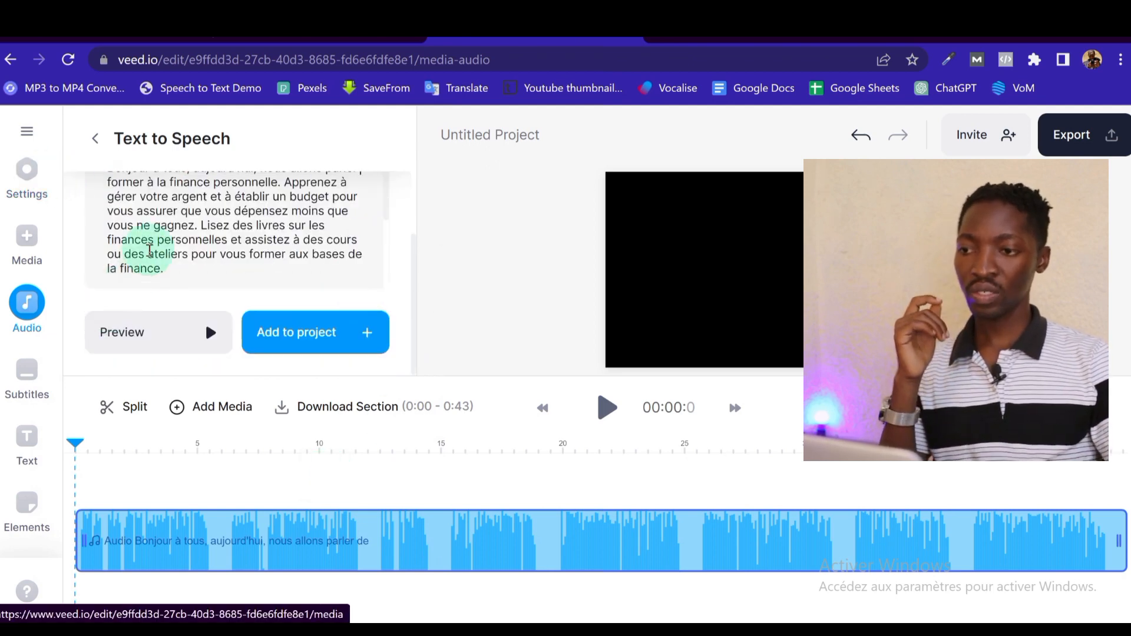
{"action": "left_click", "coordinate": [153, 242]}
{"action": "key", "text": "ctrl+a"}
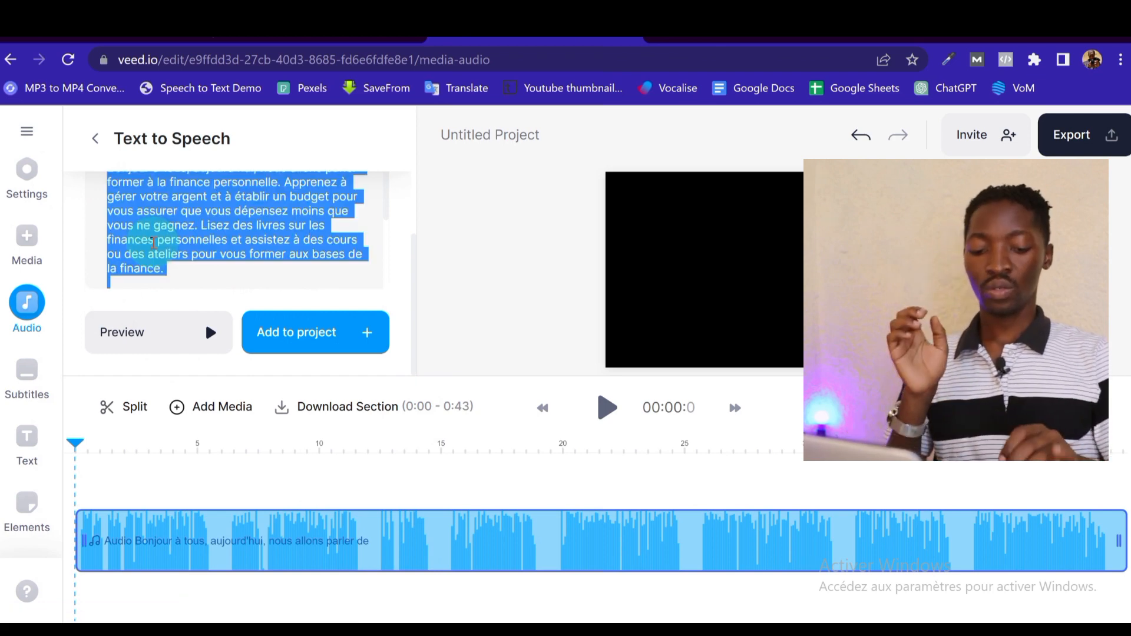
{"action": "key", "text": "BackSpace"}
{"action": "key", "text": "ctrl+v"}
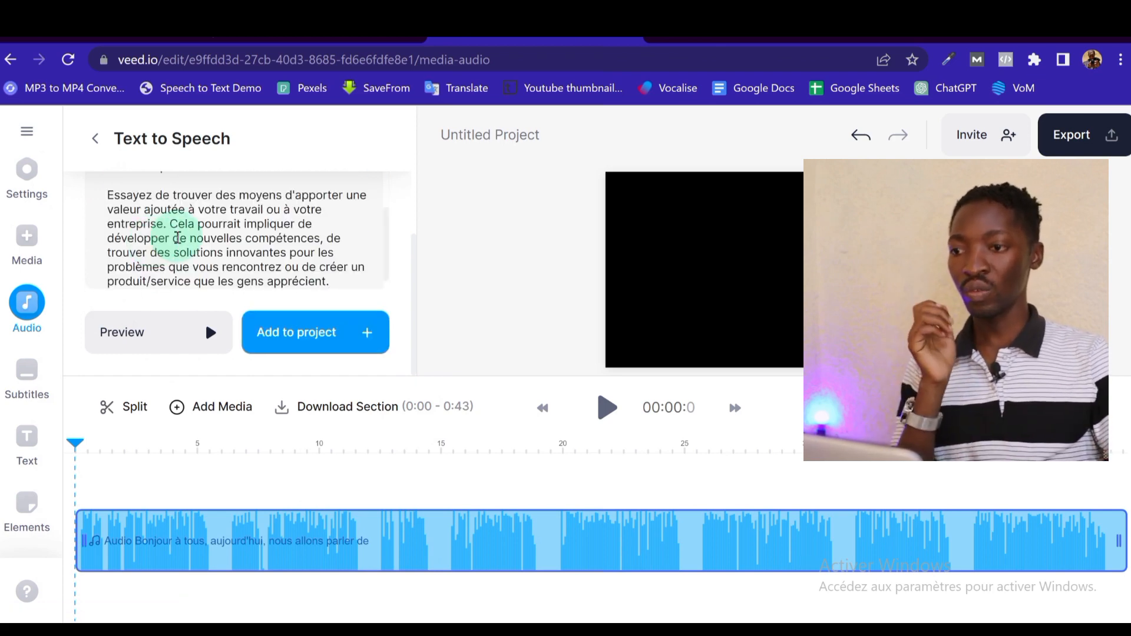
- Check the pasted "Étape 2" text from heading to end and preview its speech
{"action": "scroll", "coordinate": [165, 243], "scroll_direction": "up", "scroll_amount": 5}
{"action": "scroll", "coordinate": [241, 254], "scroll_direction": "down", "scroll_amount": 6}
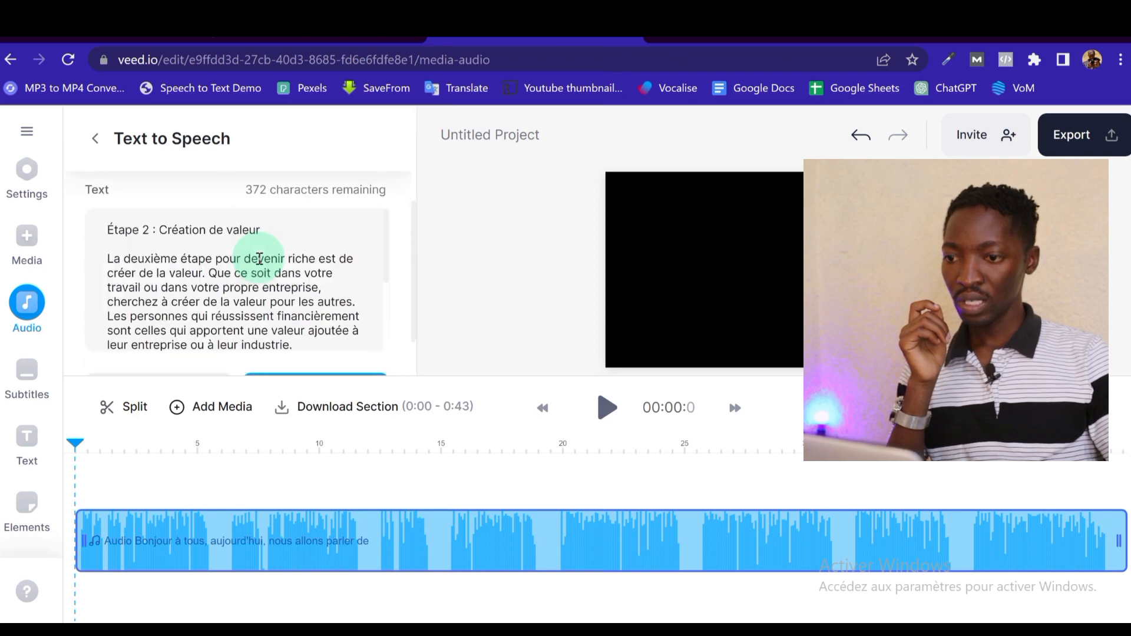
{"action": "scroll", "coordinate": [259, 259], "scroll_direction": "up", "scroll_amount": 3}
{"action": "scroll", "coordinate": [259, 259], "scroll_direction": "down", "scroll_amount": 3}
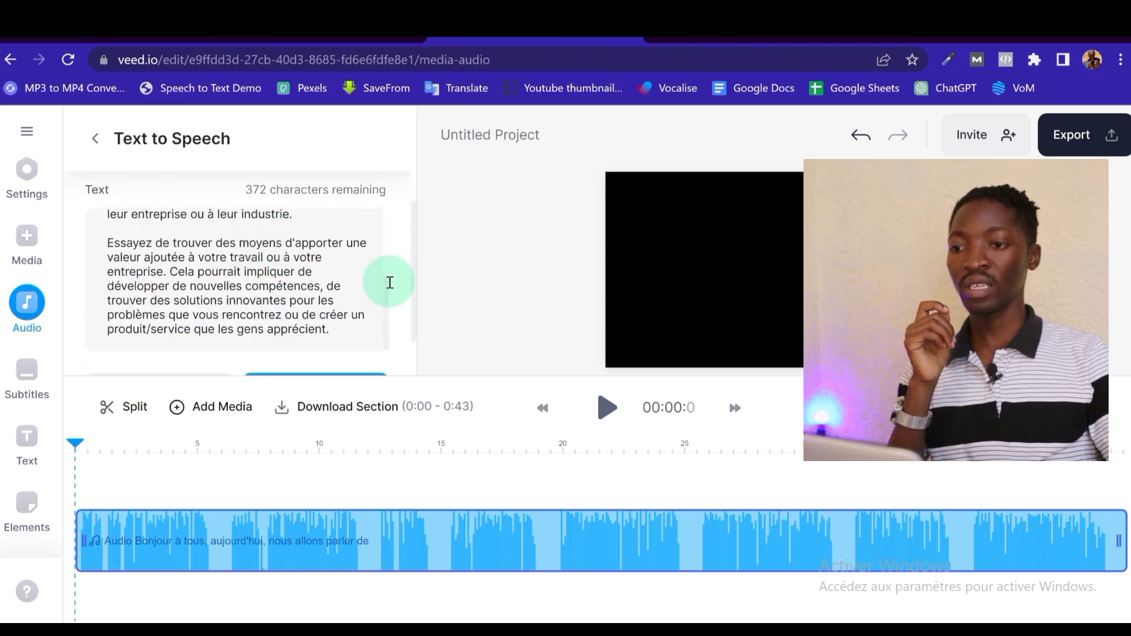
{"action": "scroll", "coordinate": [237, 276], "scroll_direction": "down", "scroll_amount": 1}
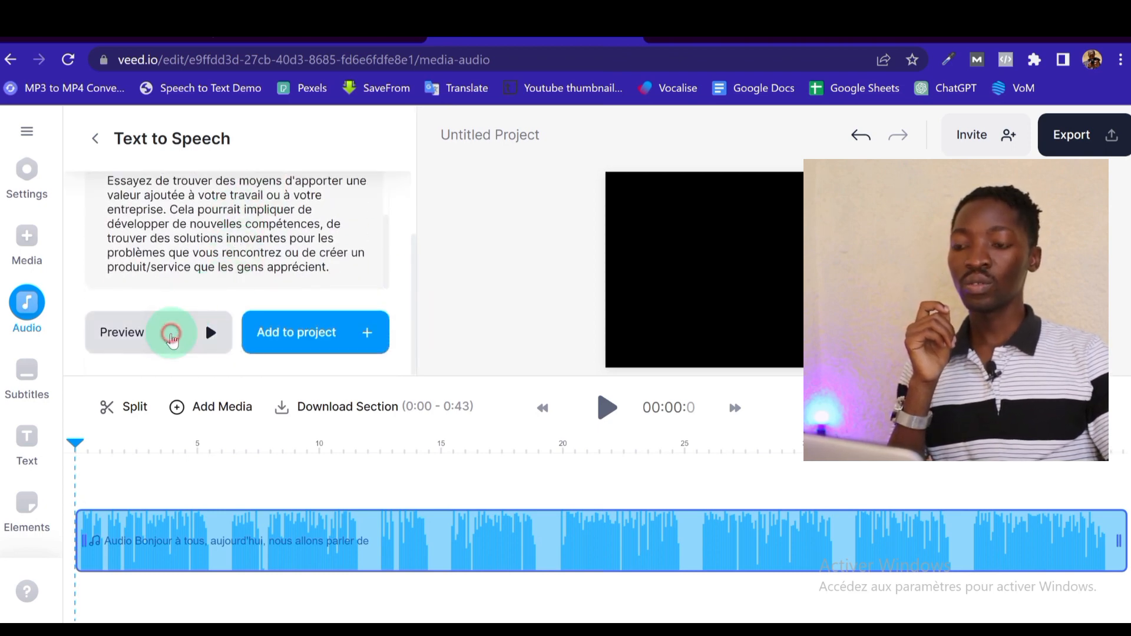
{"action": "left_click", "coordinate": [171, 334]}
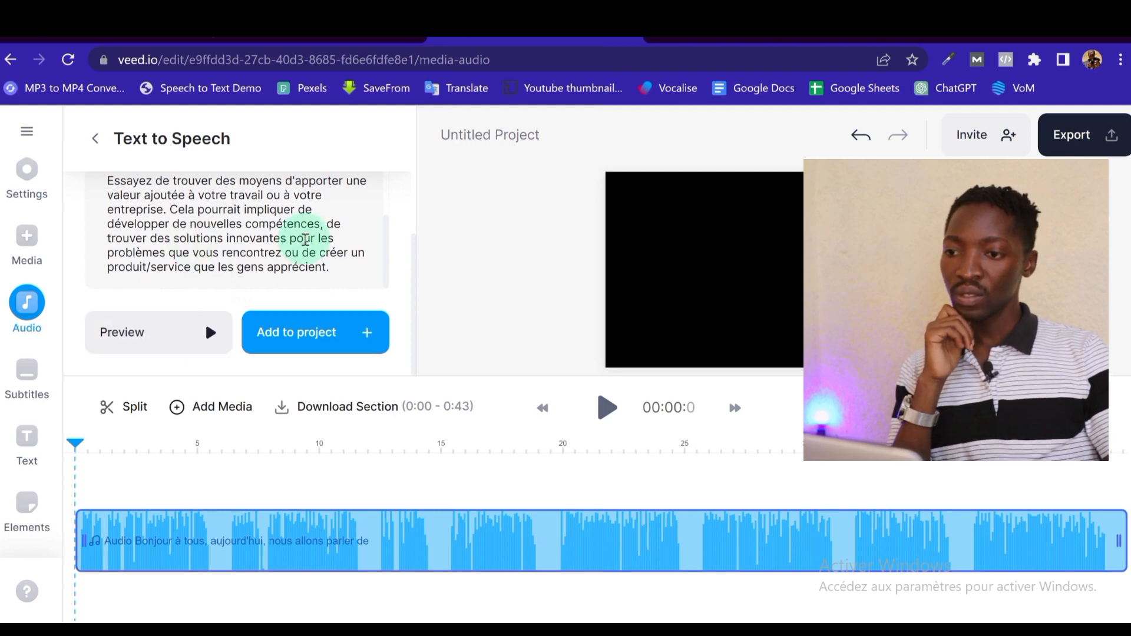
- Add a full stop after the heading "Étape 2 : Création de valeur" in the speech text
{"action": "scroll", "coordinate": [288, 245], "scroll_direction": "up", "scroll_amount": 3}
{"action": "scroll", "coordinate": [286, 249], "scroll_direction": "up", "scroll_amount": 2}
{"action": "left_click", "coordinate": [278, 259]}
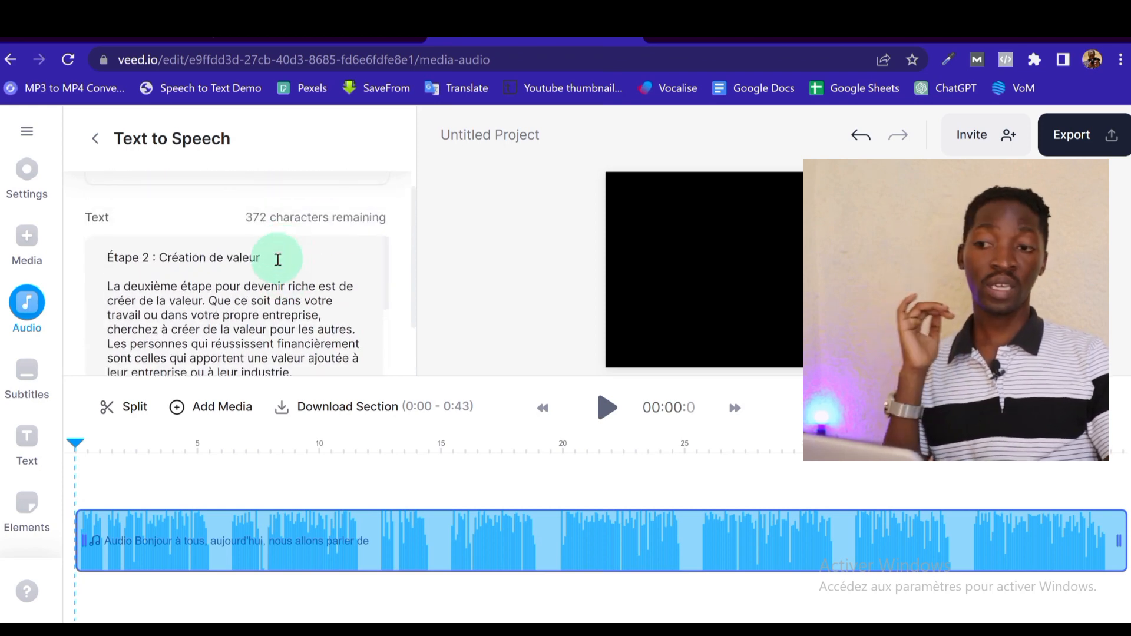
{"action": "type", "text": "."}
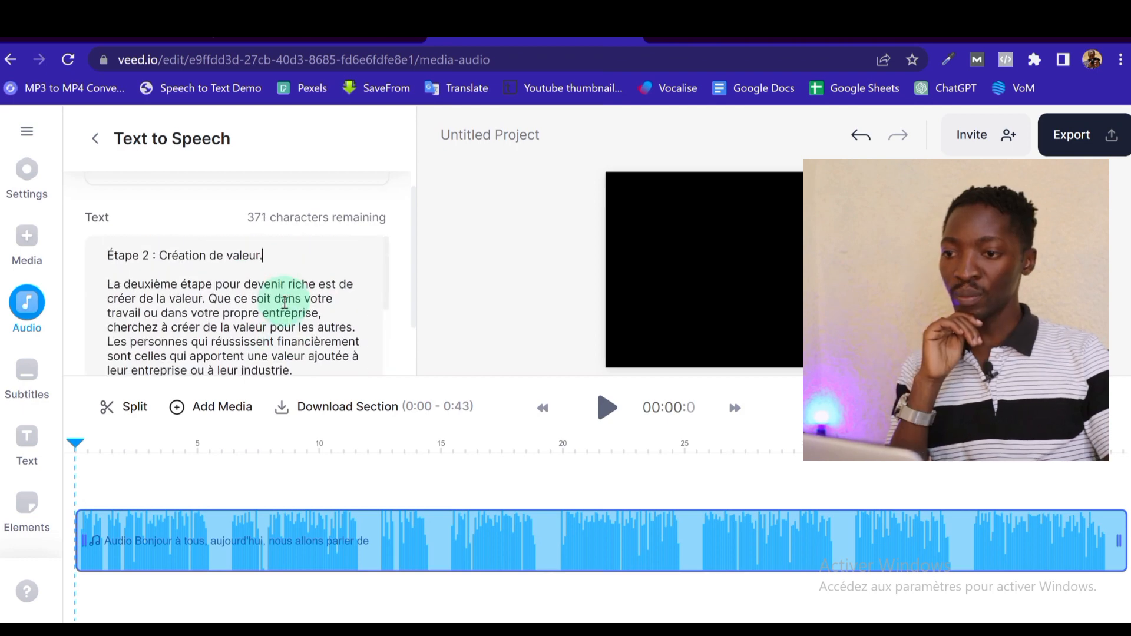
- Preview the speech for the corrected "Étape 2" text and add it to the project
{"action": "scroll", "coordinate": [283, 283], "scroll_direction": "down", "scroll_amount": 3}
{"action": "scroll", "coordinate": [285, 302], "scroll_direction": "down", "scroll_amount": 2}
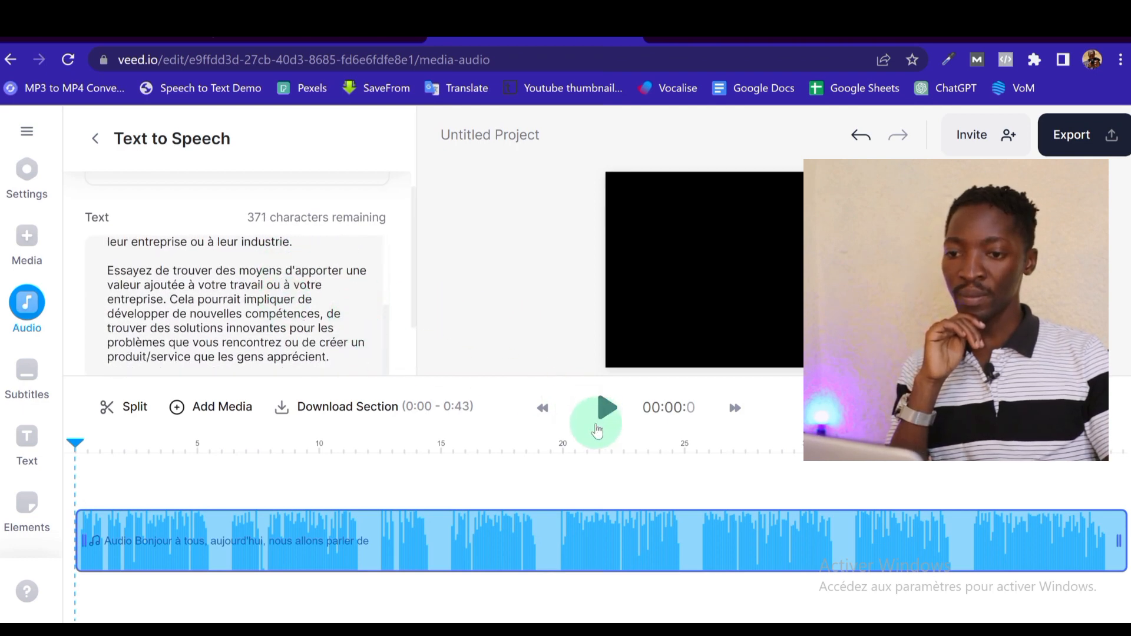
{"action": "scroll", "coordinate": [147, 342], "scroll_direction": "up", "scroll_amount": 1}
{"action": "scroll", "coordinate": [177, 345], "scroll_direction": "down", "scroll_amount": 1}
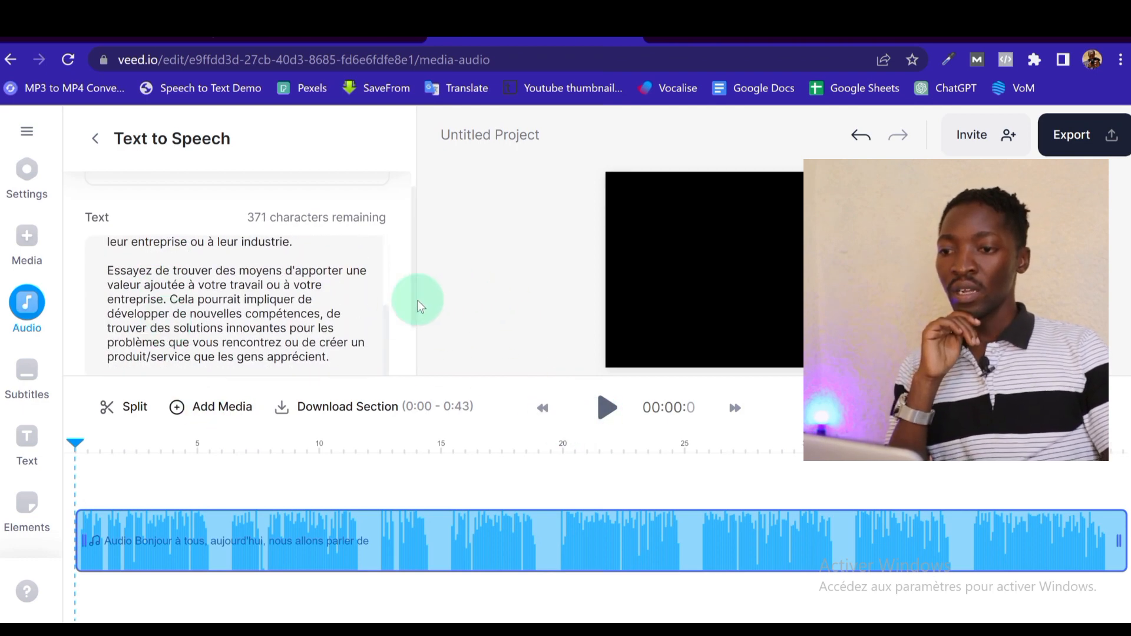
{"action": "scroll", "coordinate": [394, 299], "scroll_direction": "down", "scroll_amount": 2}
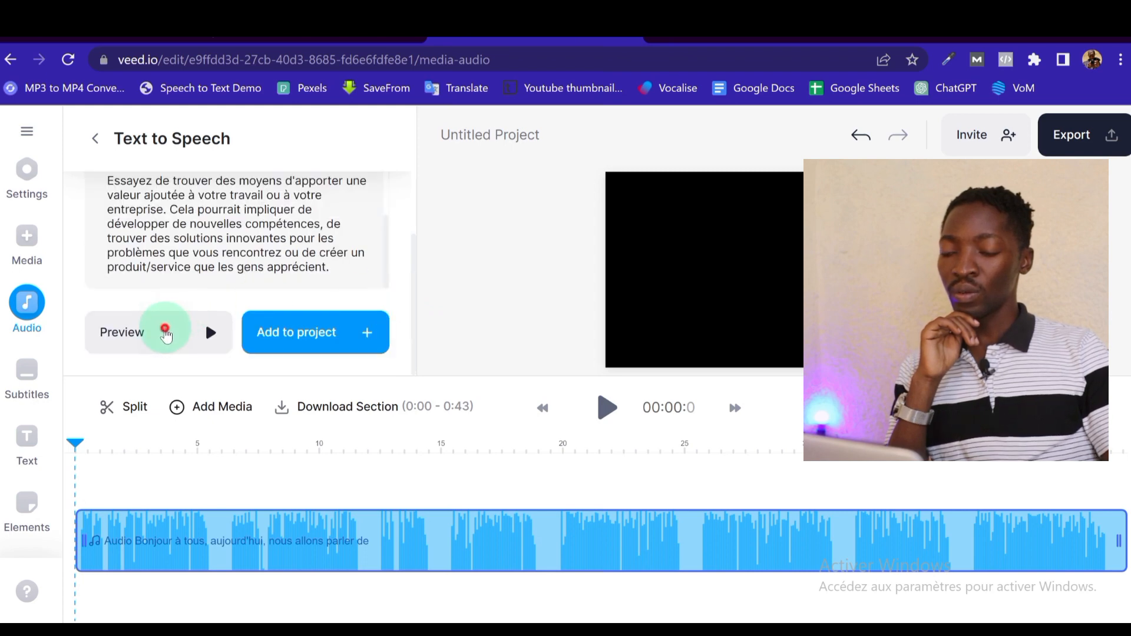
{"action": "left_click", "coordinate": [165, 330]}
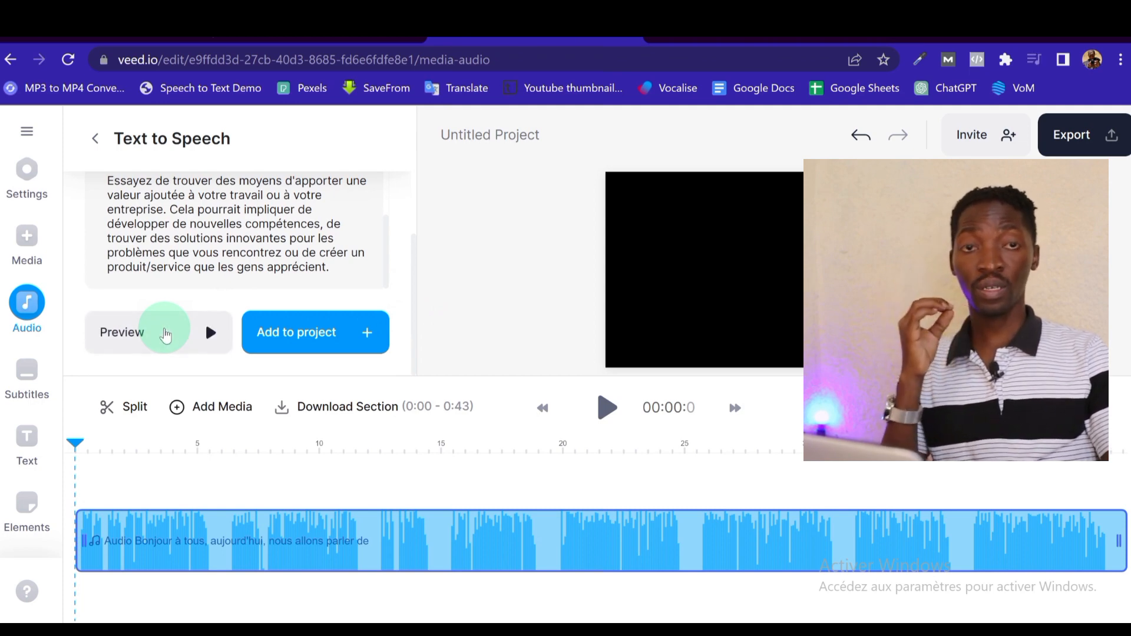
{"action": "scroll", "coordinate": [333, 284], "scroll_direction": "up", "scroll_amount": 2}
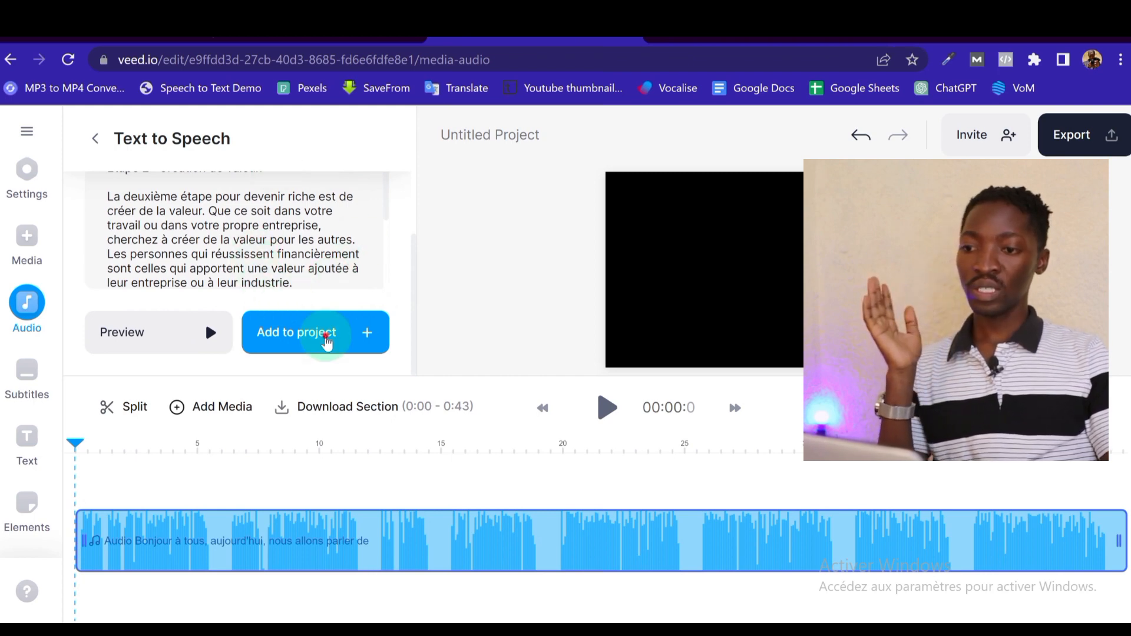
{"action": "left_click", "coordinate": [325, 336]}
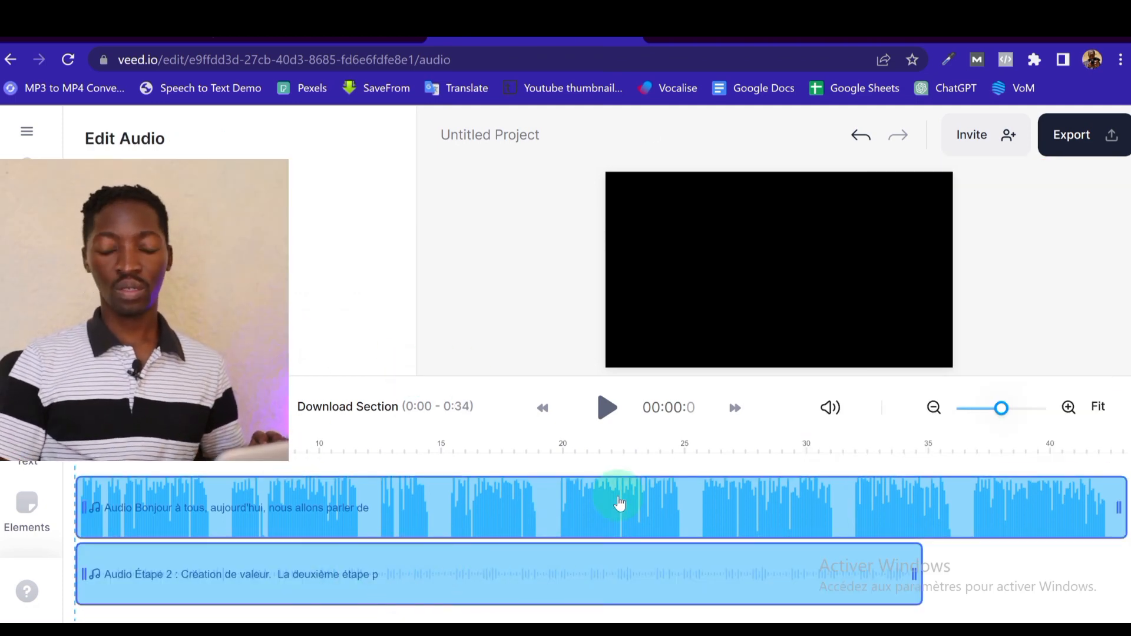
- Place the "Étape 2" audio clip directly after the introduction clip on the same track, and play the timeline
{"action": "key", "text": "ctrl+minus"}
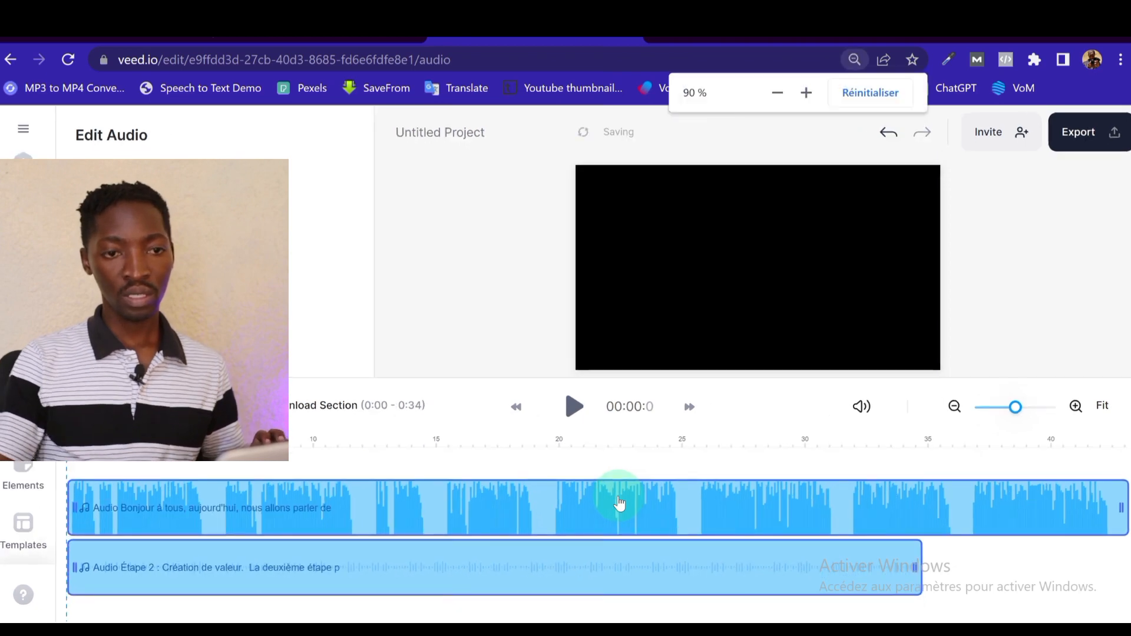
{"action": "mouse_move", "coordinate": [1000, 411]}
{"action": "left_mouse_down"}
{"action": "mouse_move", "coordinate": [1003, 419]}
{"action": "mouse_move", "coordinate": [999, 404]}
{"action": "left_mouse_up"}
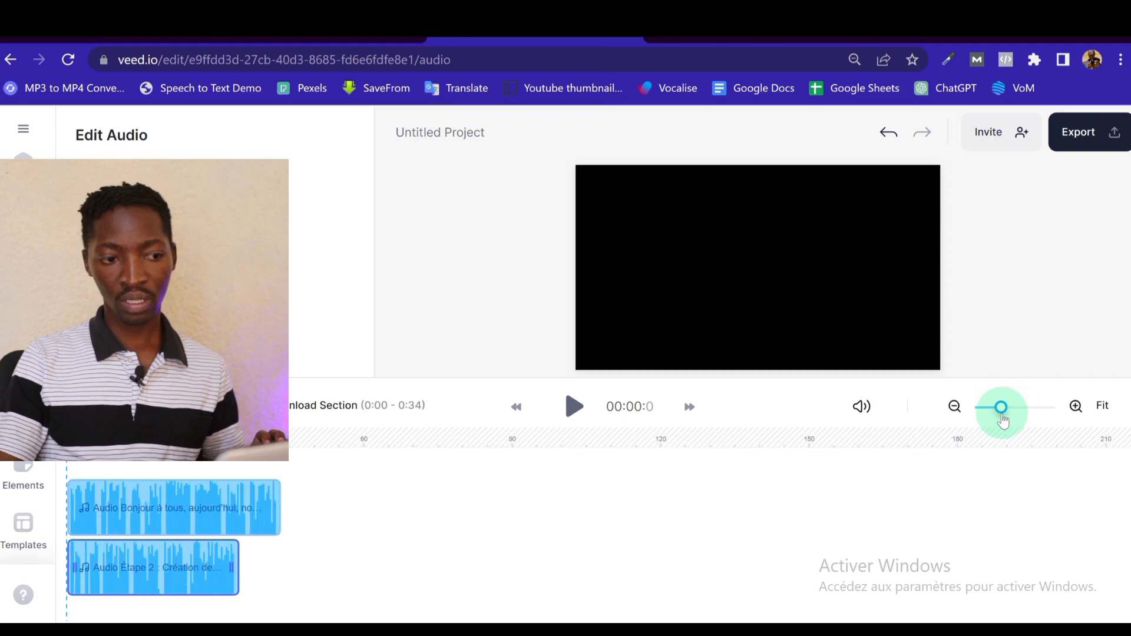
{"action": "left_click", "coordinate": [140, 567]}
{"action": "left_click_drag", "start_coordinate": [185, 587], "coordinate": [340, 505]}
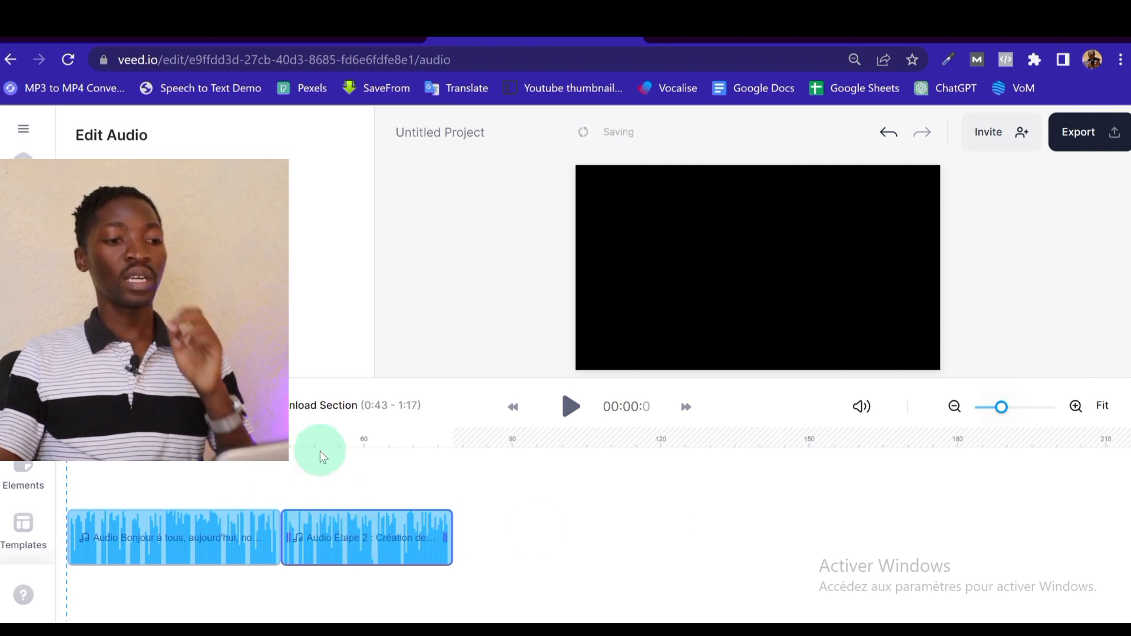
{"action": "left_click", "coordinate": [572, 408]}
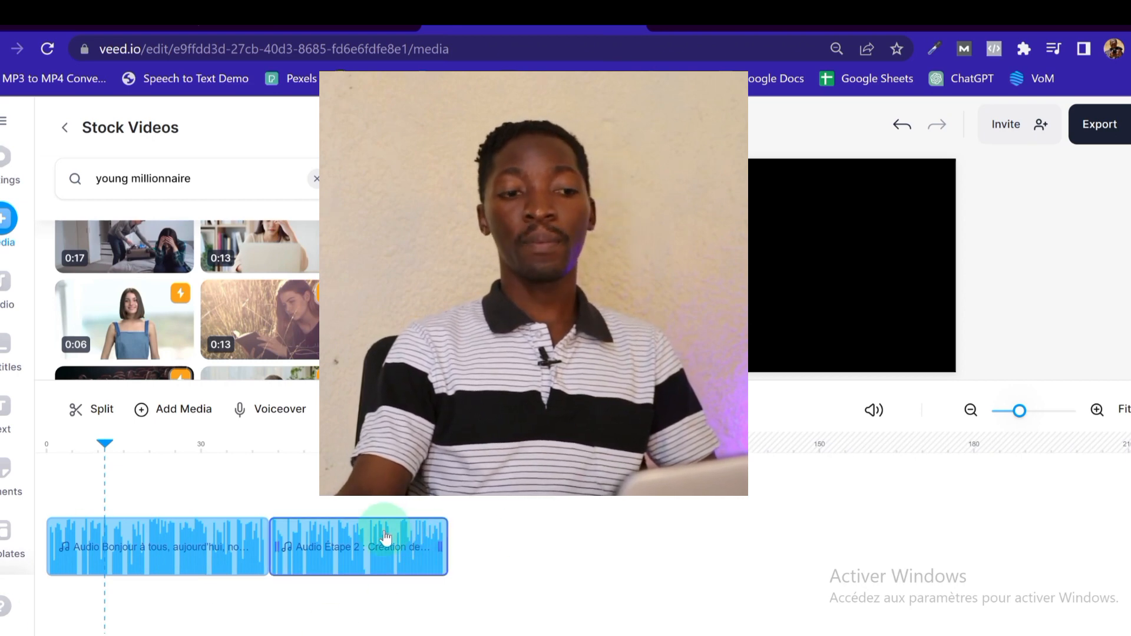
- Export the project at Standard quality and download the result as an MP3
{"action": "left_click", "coordinate": [1110, 328]}
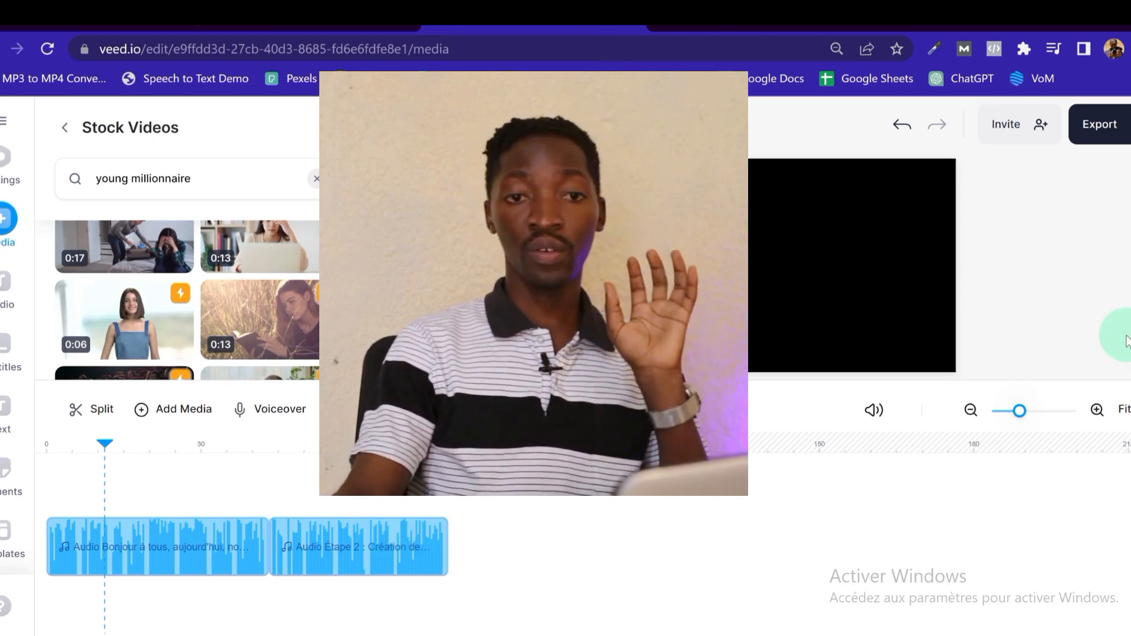
{"action": "left_click", "coordinate": [251, 268]}
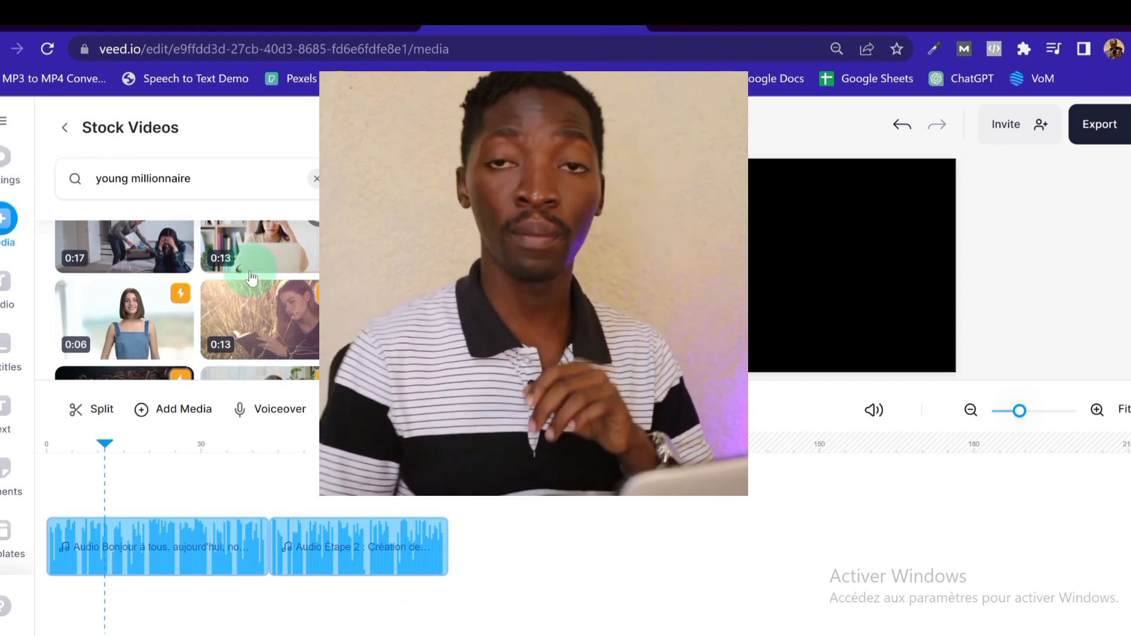
{"action": "left_click", "coordinate": [1100, 125]}
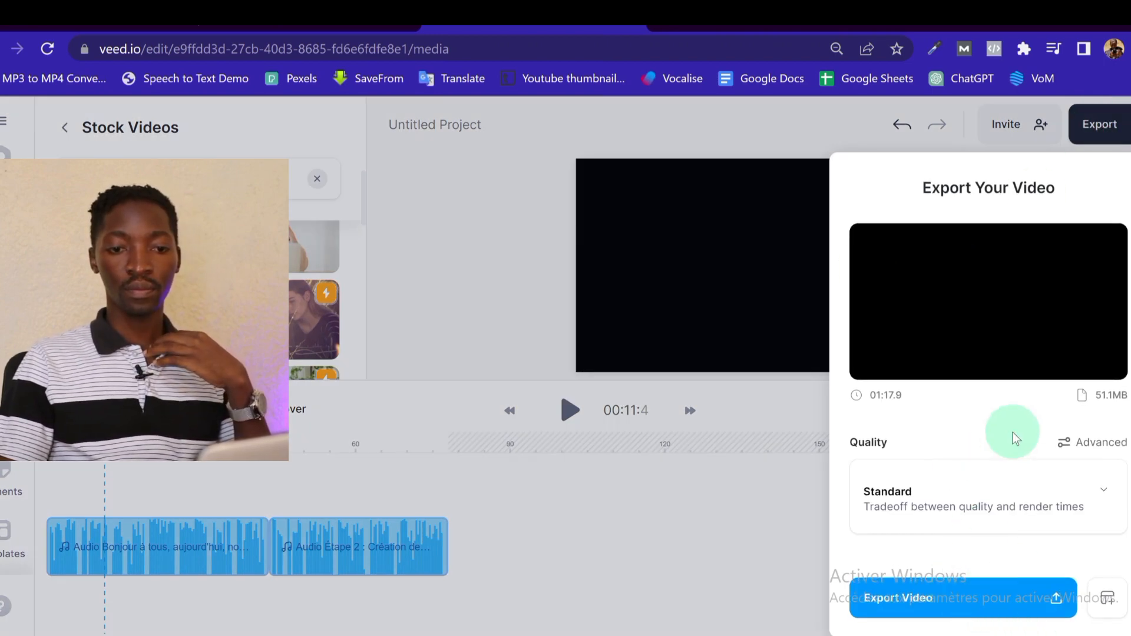
{"action": "left_click", "coordinate": [971, 596]}
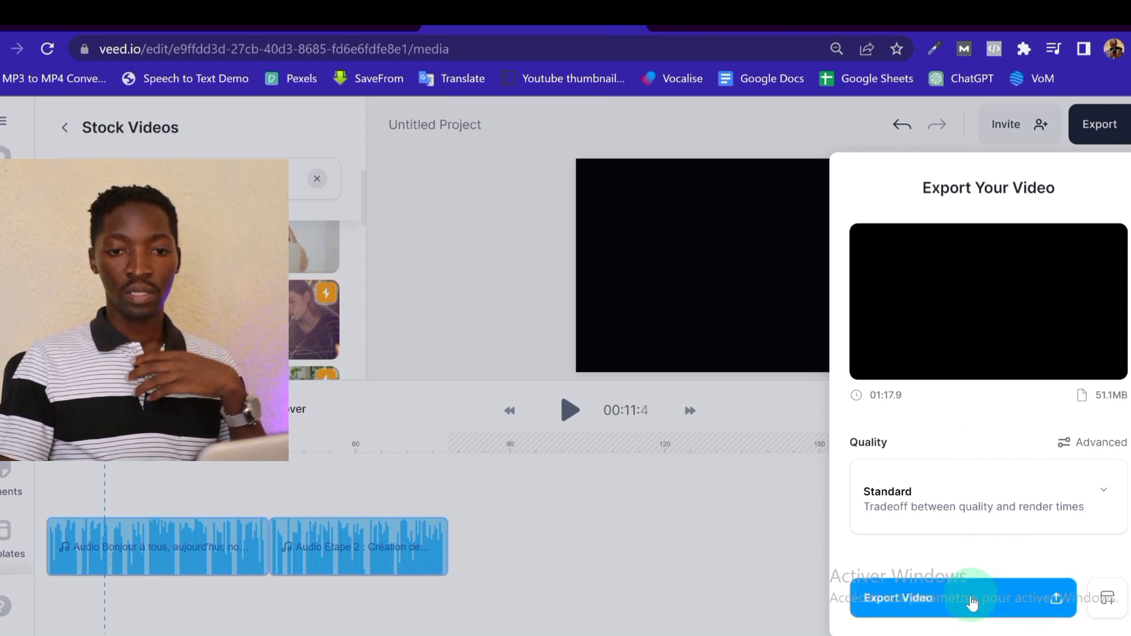
{"action": "left_click", "coordinate": [970, 598]}
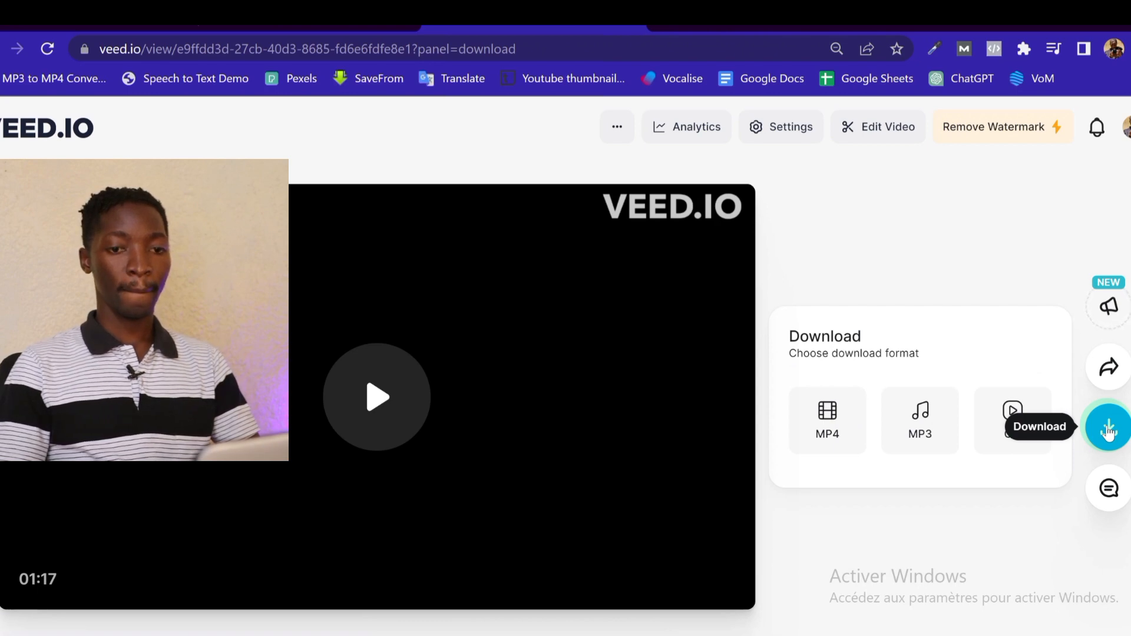
{"action": "left_click", "coordinate": [922, 425]}
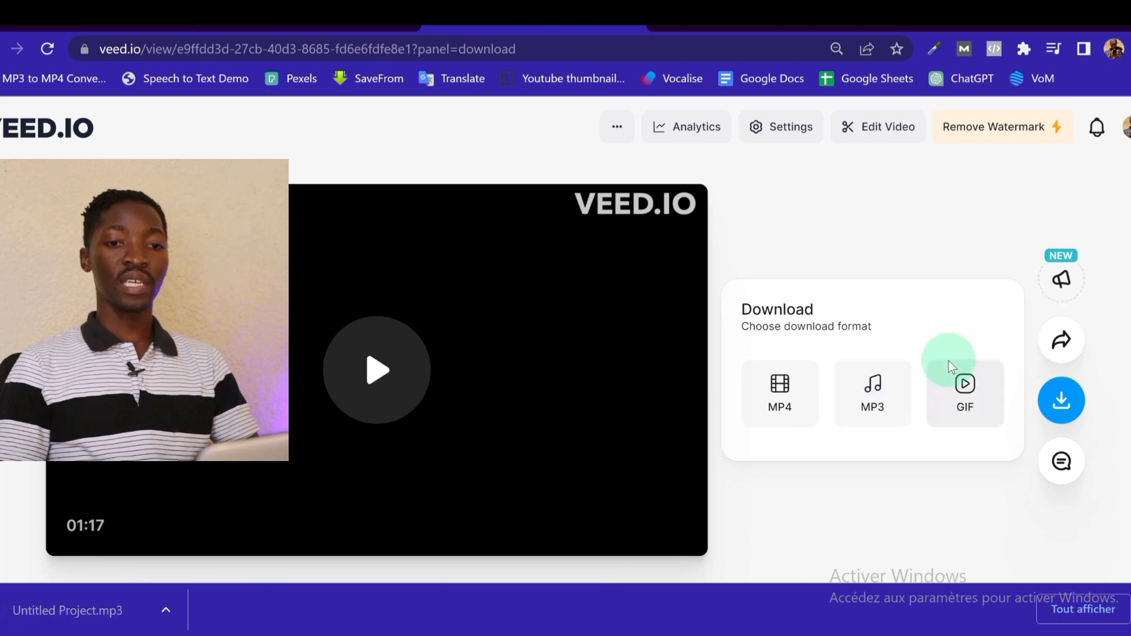
- Open the downloaded Untitled Project.mp3, listen to part of the voiceover, and pause and dismiss the player
{"action": "left_click", "coordinate": [170, 613]}
{"action": "left_click", "coordinate": [214, 485]}
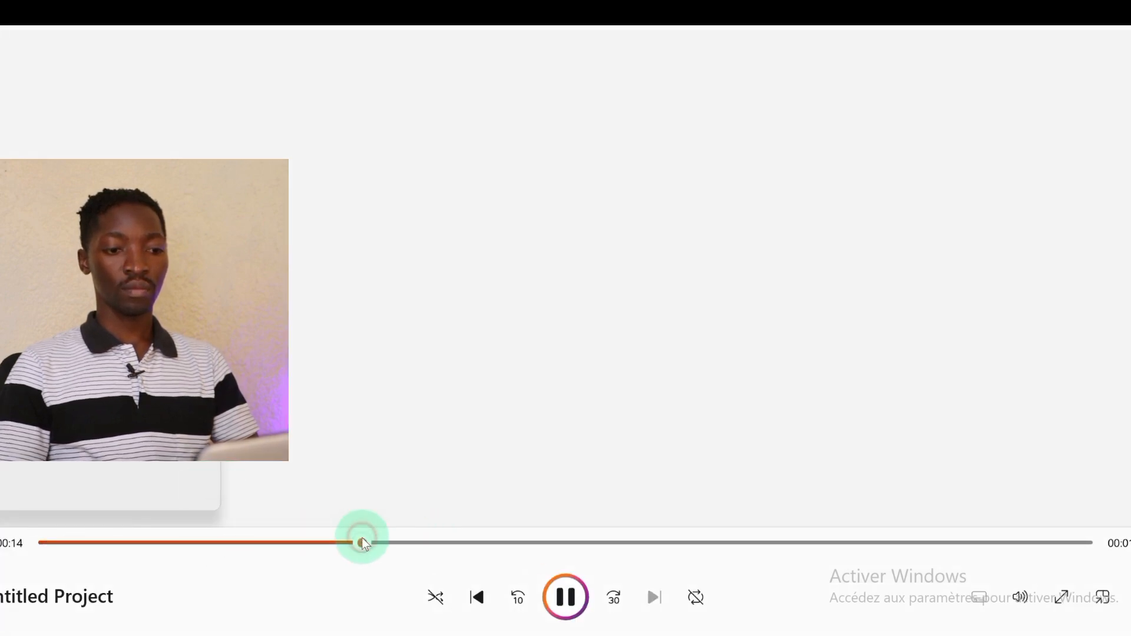
{"action": "left_click", "coordinate": [565, 597]}
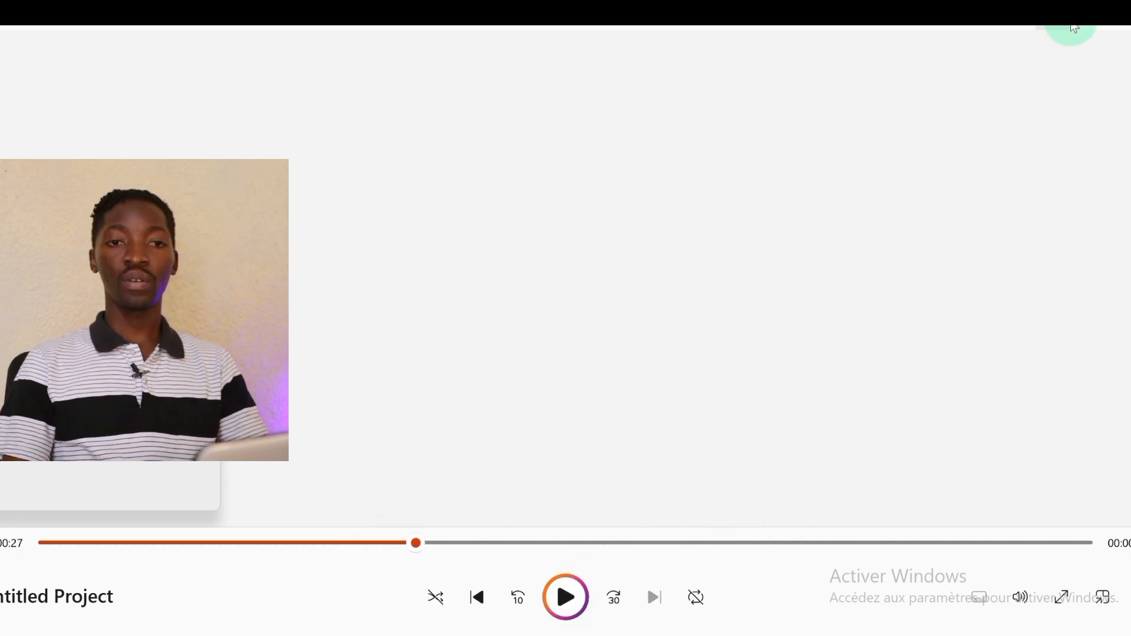
{"action": "left_click", "coordinate": [1057, 28]}
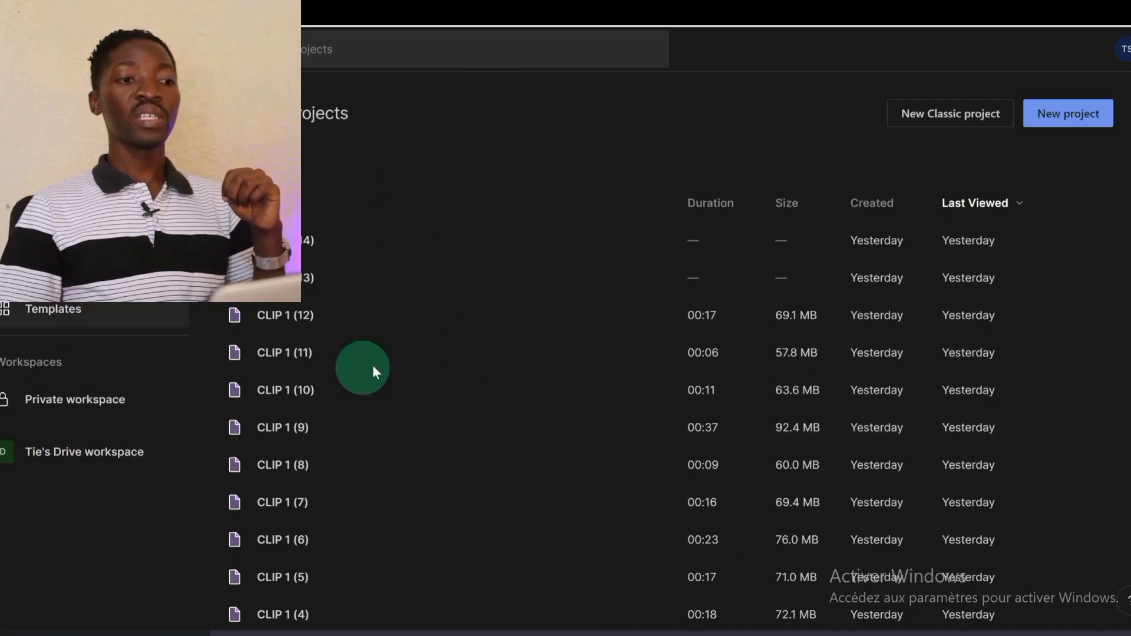
- Look through the list of recent projects in Descript
{"action": "scroll", "coordinate": [360, 411], "scroll_direction": "down", "scroll_amount": 3}
{"action": "scroll", "coordinate": [359, 405], "scroll_direction": "down", "scroll_amount": 3}
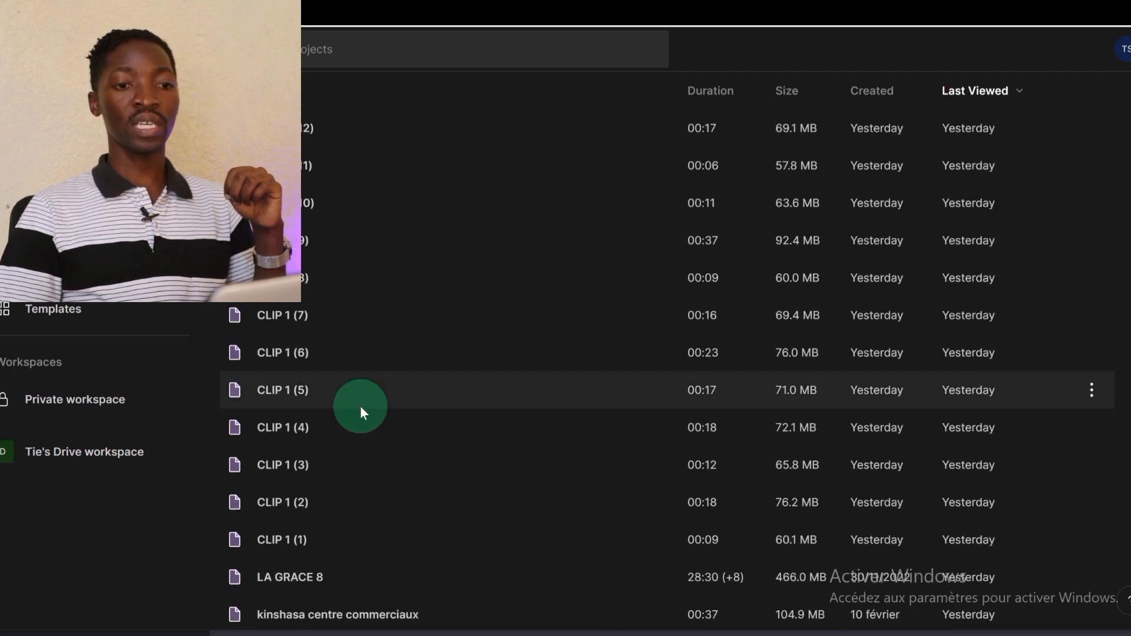
- Create a new project titled "Devenir riche étant jeune tuto" and transcribe Untitled Project.mp3 in French into its script
{"action": "scroll", "coordinate": [577, 234], "scroll_direction": "up", "scroll_amount": 5}
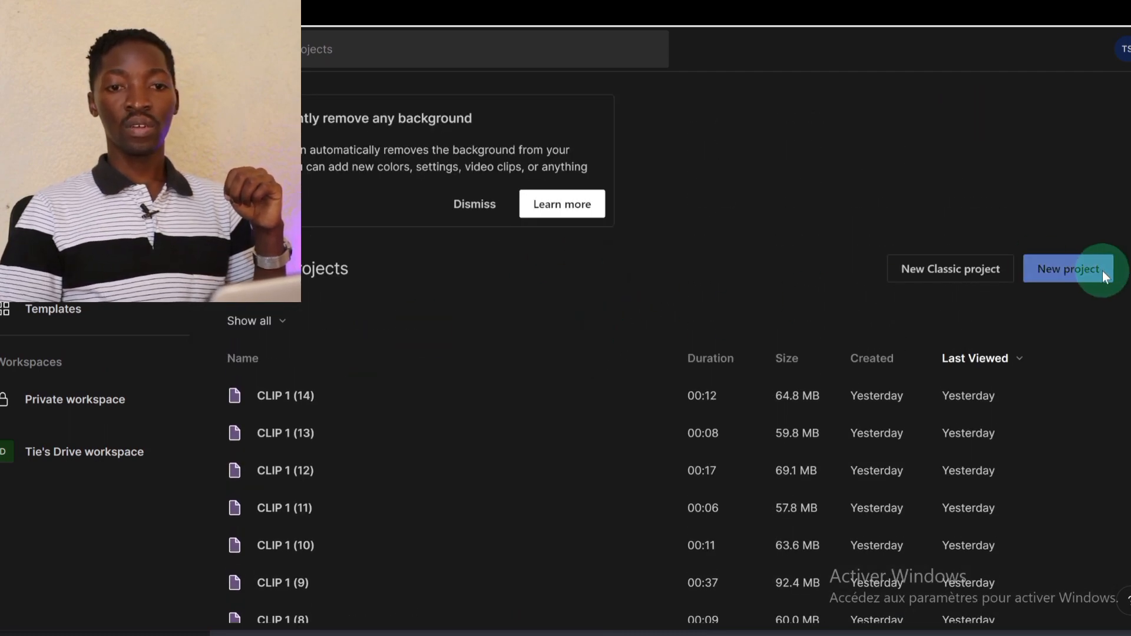
{"action": "left_click", "coordinate": [1077, 270]}
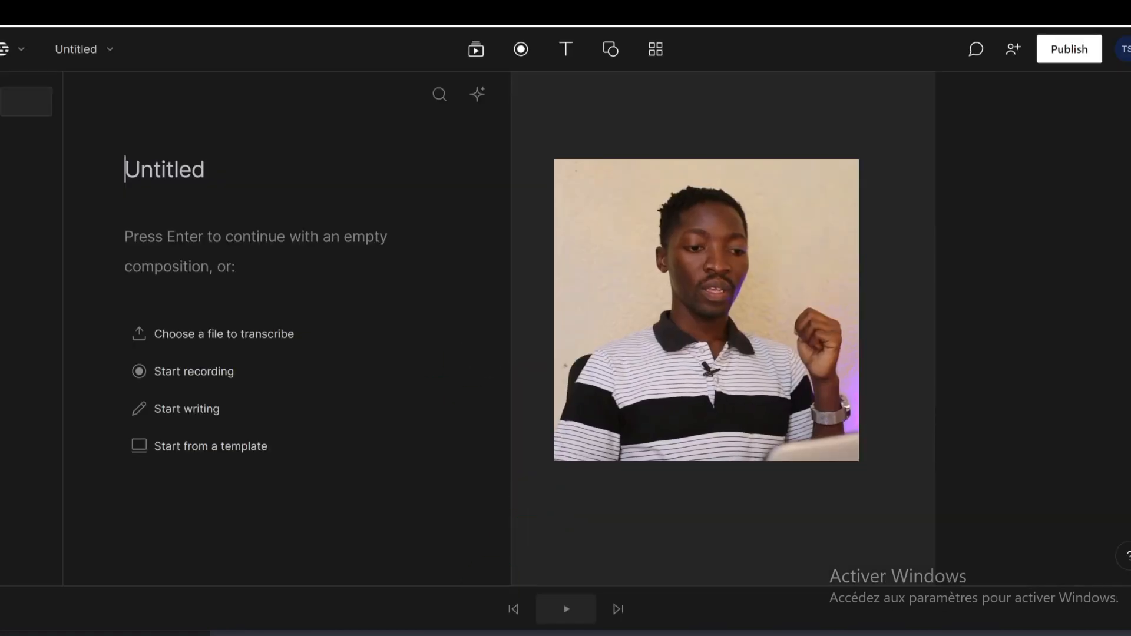
{"action": "mouse_move", "coordinate": [469, 635]}
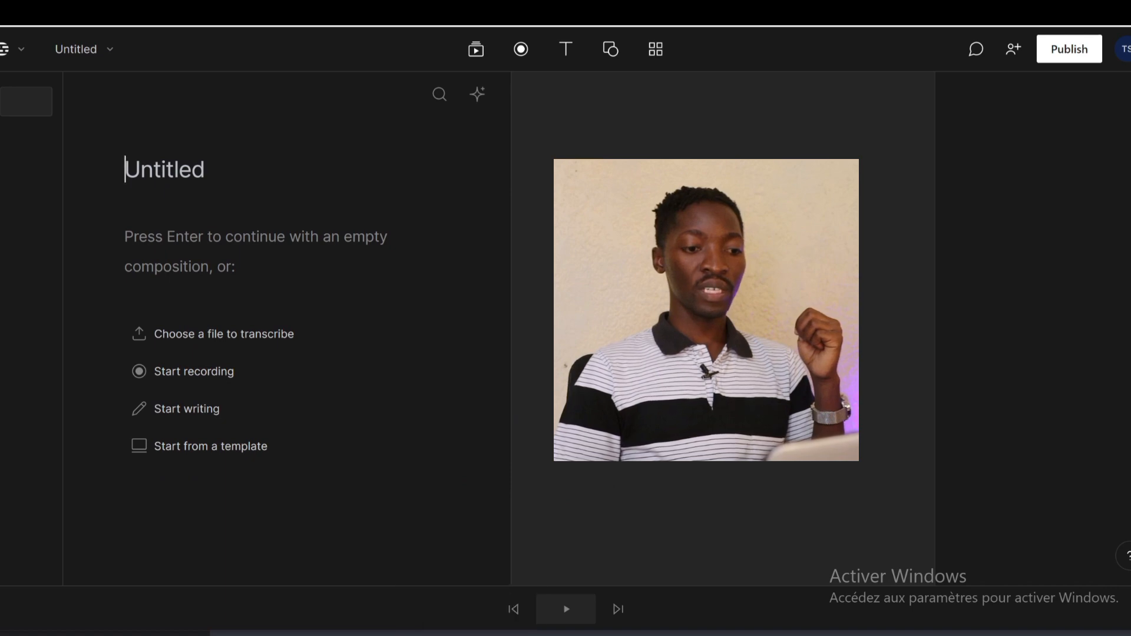
{"action": "mouse_move", "coordinate": [348, 634]}
{"action": "left_click", "coordinate": [331, 609]}
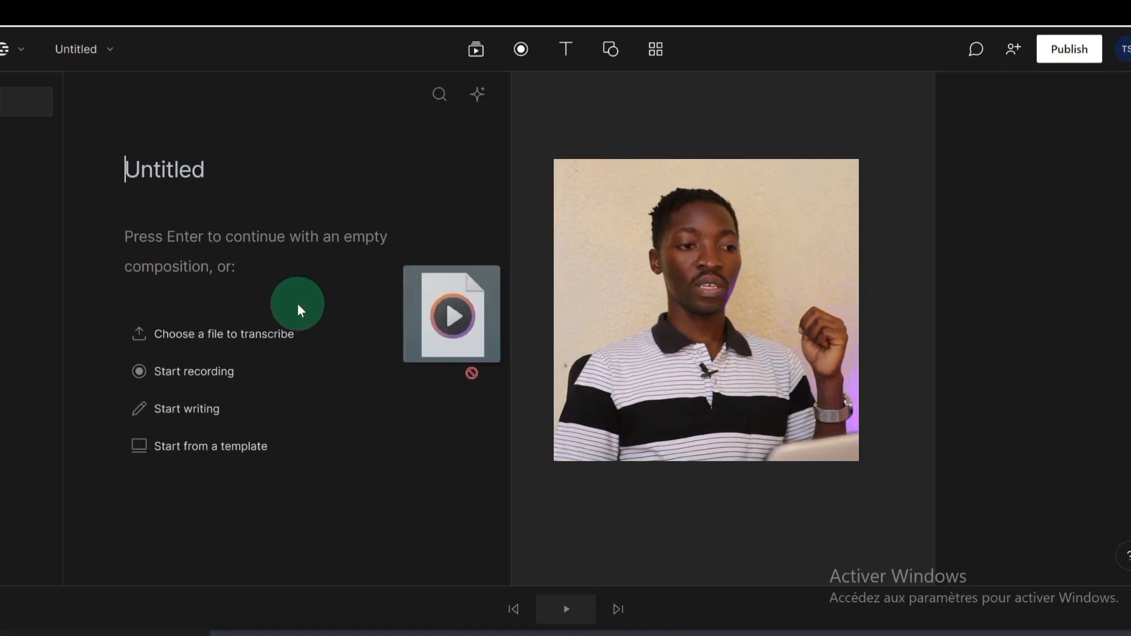
{"action": "left_click_drag", "start_coordinate": [298, 304], "coordinate": [284, 375]}
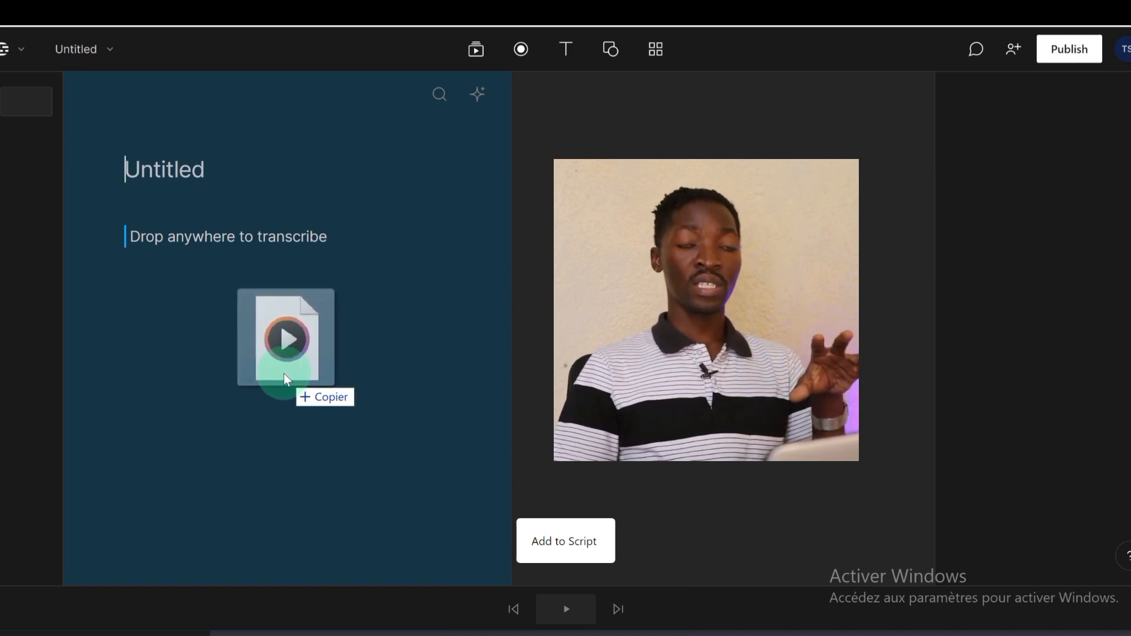
{"action": "mouse_move", "coordinate": [284, 376]}
{"action": "left_mouse_down"}
{"action": "mouse_move", "coordinate": [232, 350]}
{"action": "mouse_move", "coordinate": [245, 348]}
{"action": "mouse_move", "coordinate": [267, 384]}
{"action": "mouse_move", "coordinate": [265, 369]}
{"action": "mouse_move", "coordinate": [254, 380]}
{"action": "mouse_move", "coordinate": [282, 359]}
{"action": "left_mouse_up"}
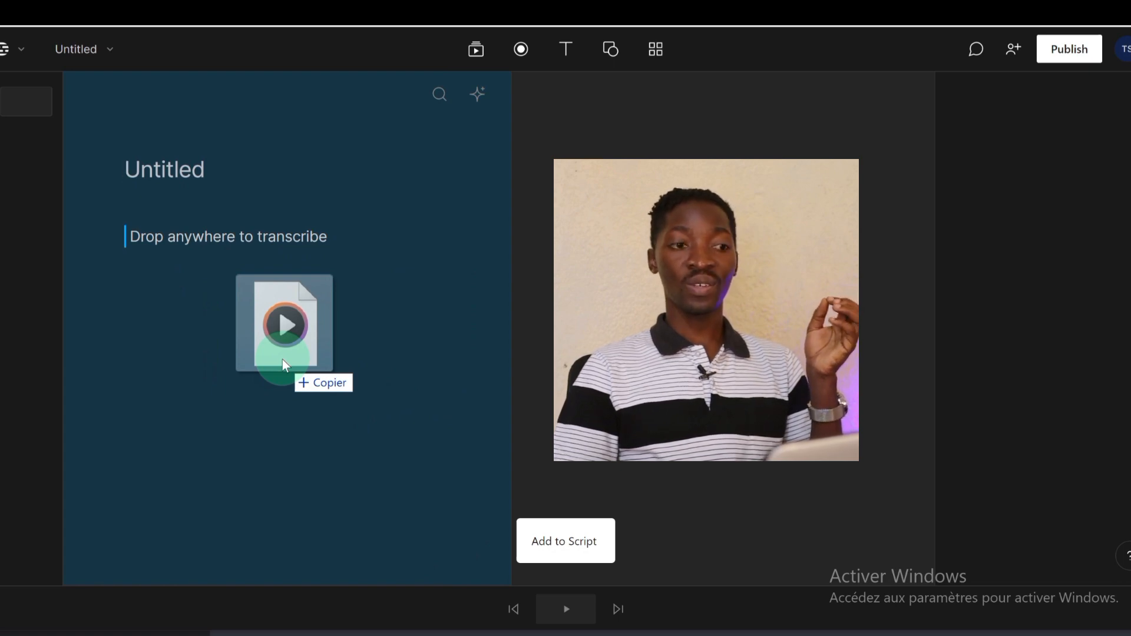
{"action": "left_click_drag", "start_coordinate": [282, 359], "coordinate": [281, 359]}
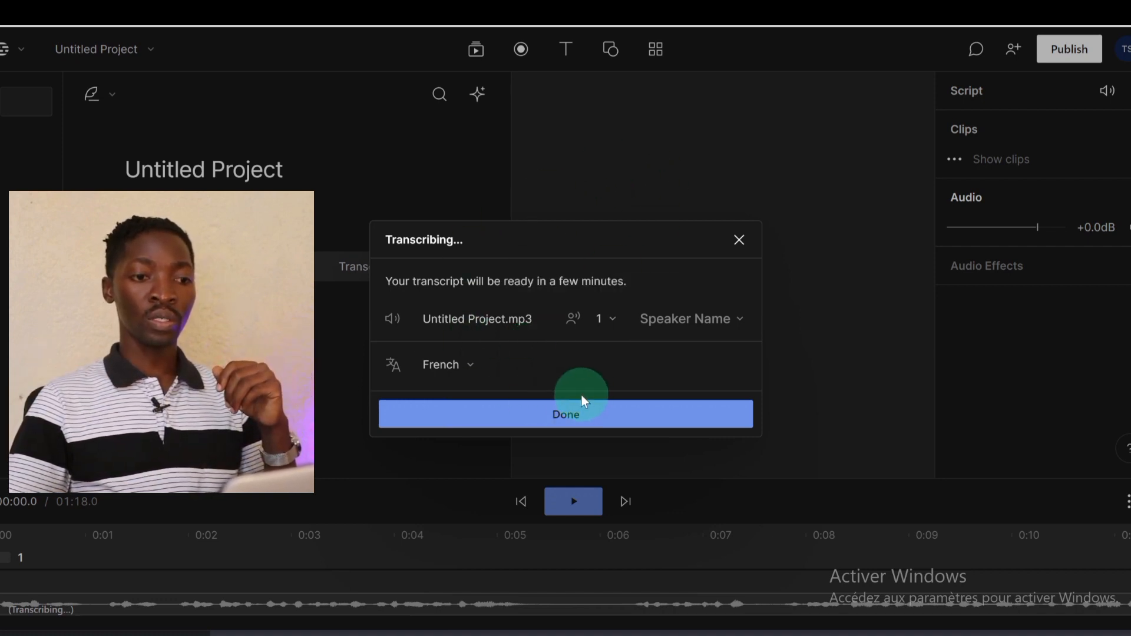
{"action": "left_click", "coordinate": [560, 416]}
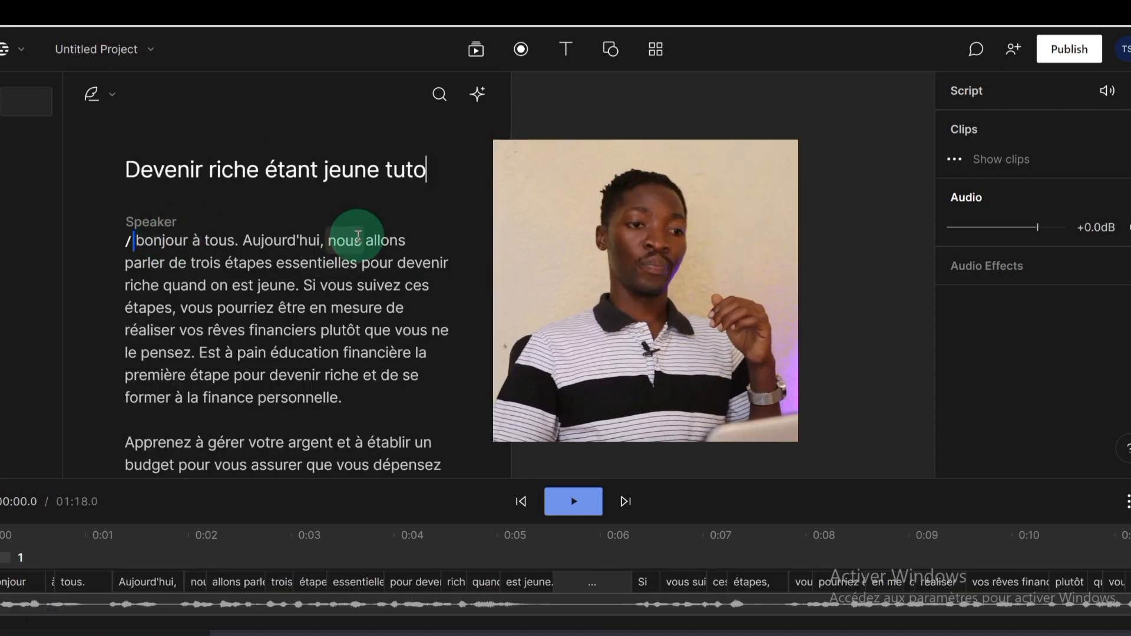
- Listen to the opening of the transcribed voiceover and insert a scene break before "Si vous suivez ces étapes"
{"action": "scroll", "coordinate": [428, 348], "scroll_direction": "down", "scroll_amount": 10}
{"action": "scroll", "coordinate": [429, 349], "scroll_direction": "up", "scroll_amount": 10}
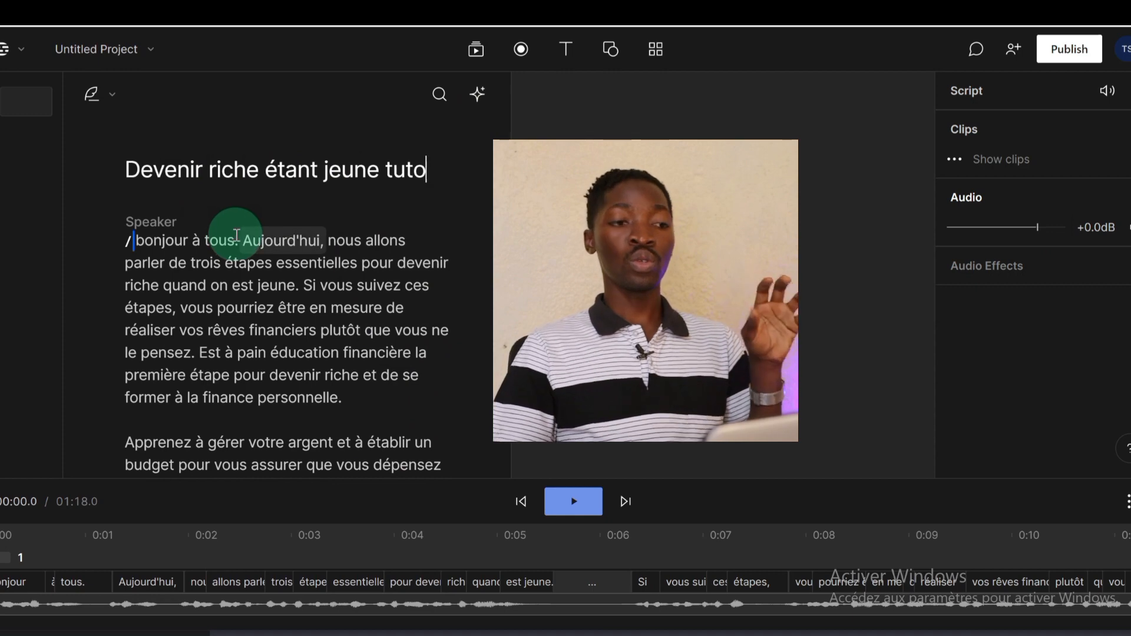
{"action": "scroll", "coordinate": [222, 300], "scroll_direction": "down", "scroll_amount": 5}
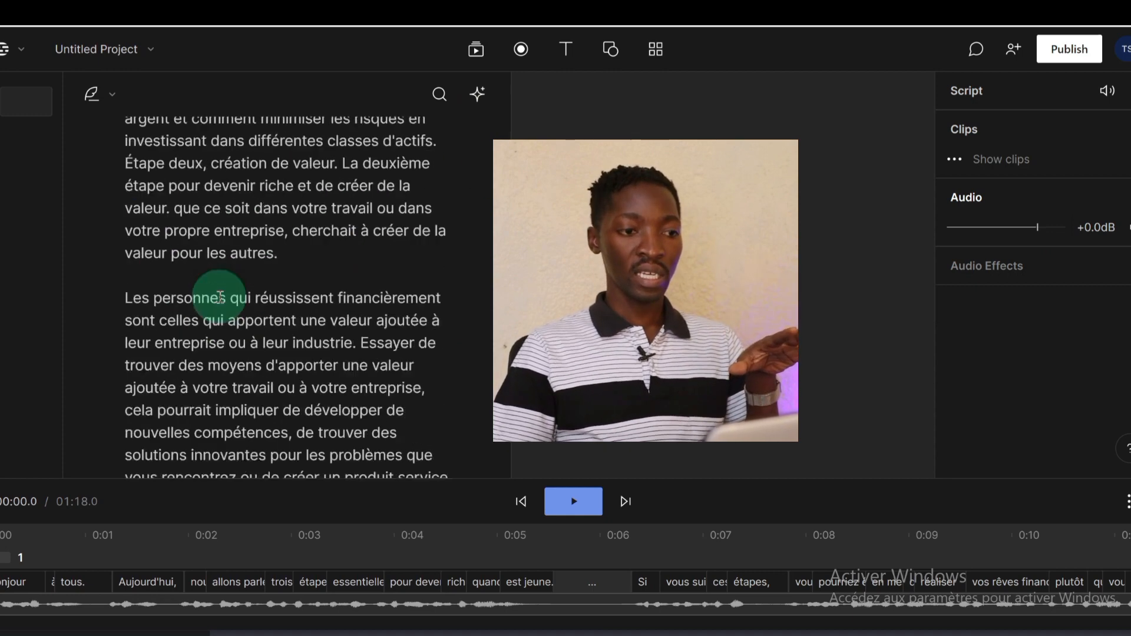
{"action": "scroll", "coordinate": [374, 369], "scroll_direction": "up", "scroll_amount": 5}
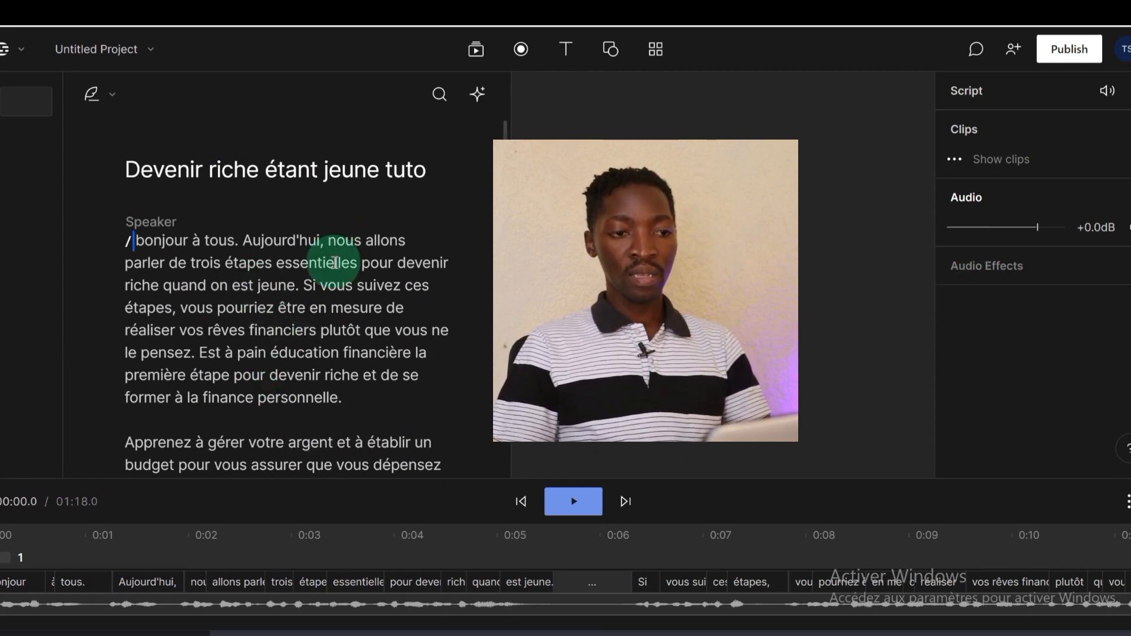
{"action": "left_click", "coordinate": [574, 501]}
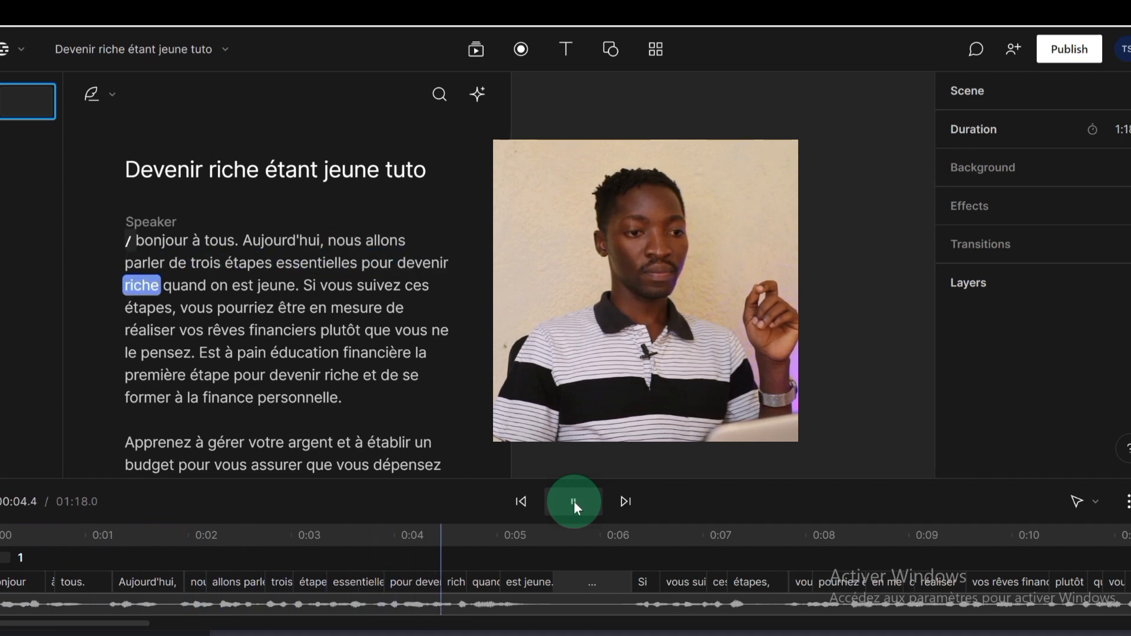
{"action": "left_click", "coordinate": [573, 501]}
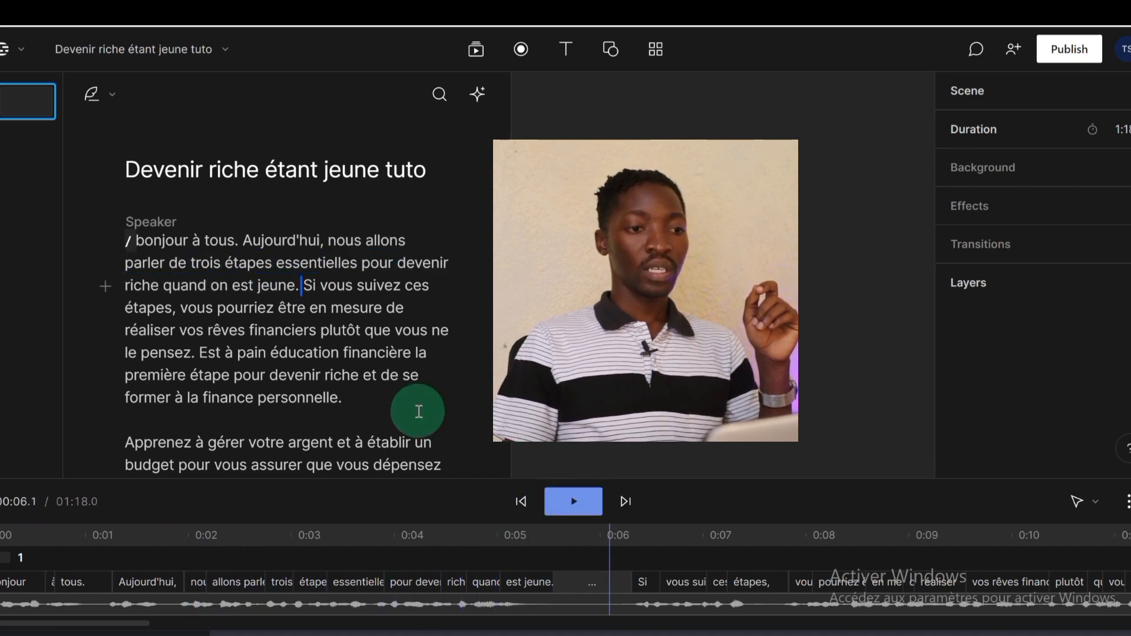
{"action": "left_click", "coordinate": [306, 288]}
{"action": "type", "text": "/"}
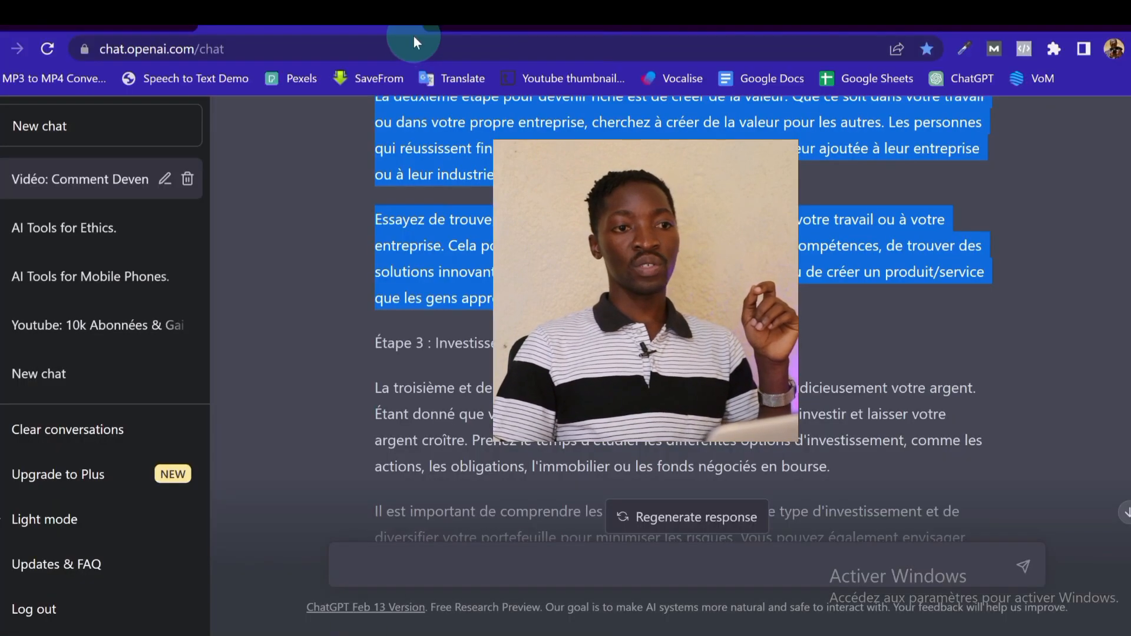
- Switch to Pexels in the browser and search its free videos for "jeune riche"
{"action": "left_click", "coordinate": [426, 35]}
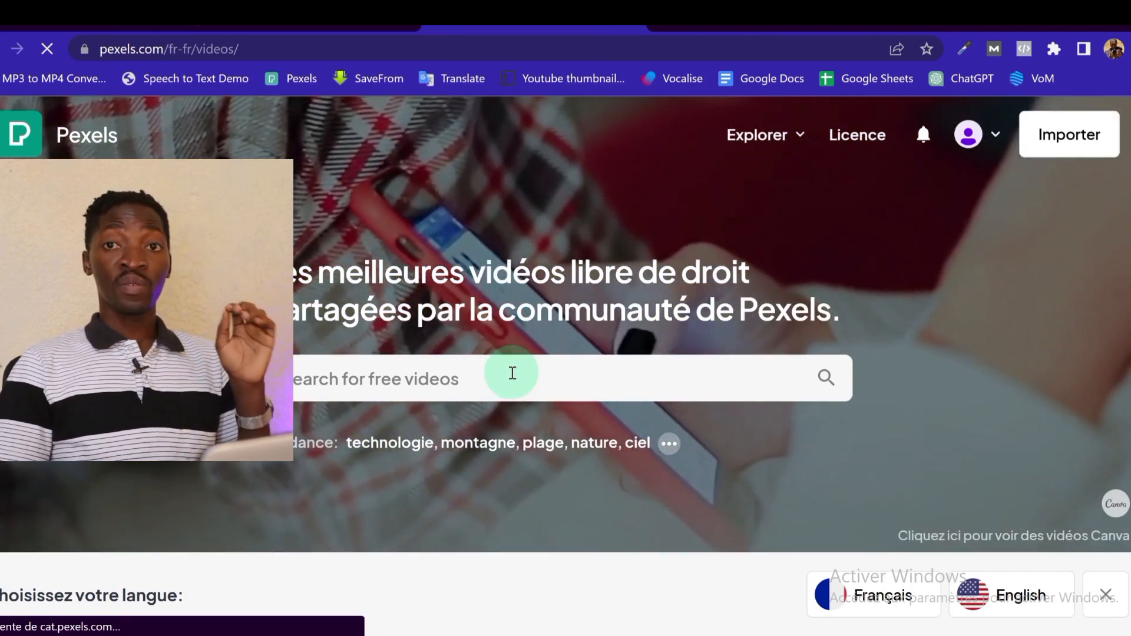
{"action": "left_click", "coordinate": [512, 372]}
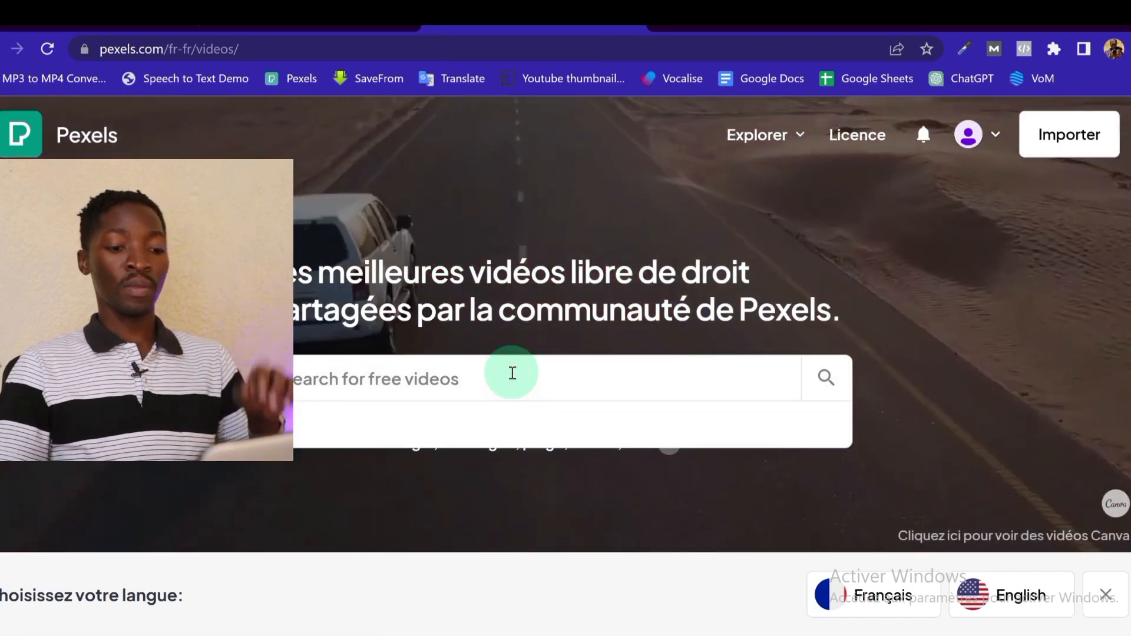
{"action": "type", "text": "jeune ric"}
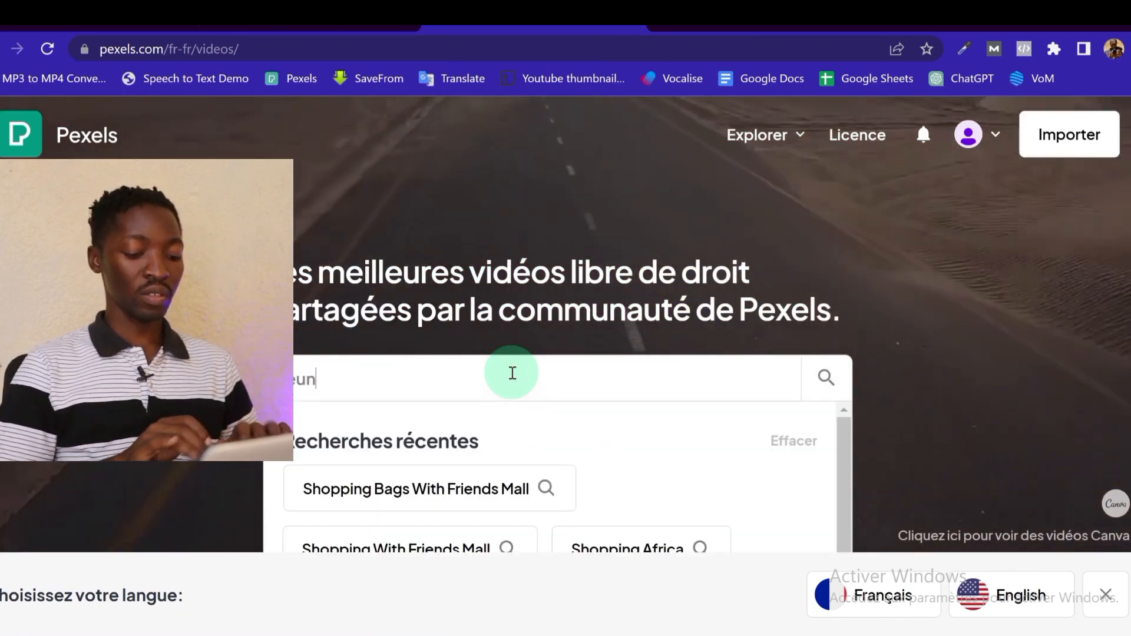
{"action": "type", "text": "he"}
{"action": "key", "text": "Return"}
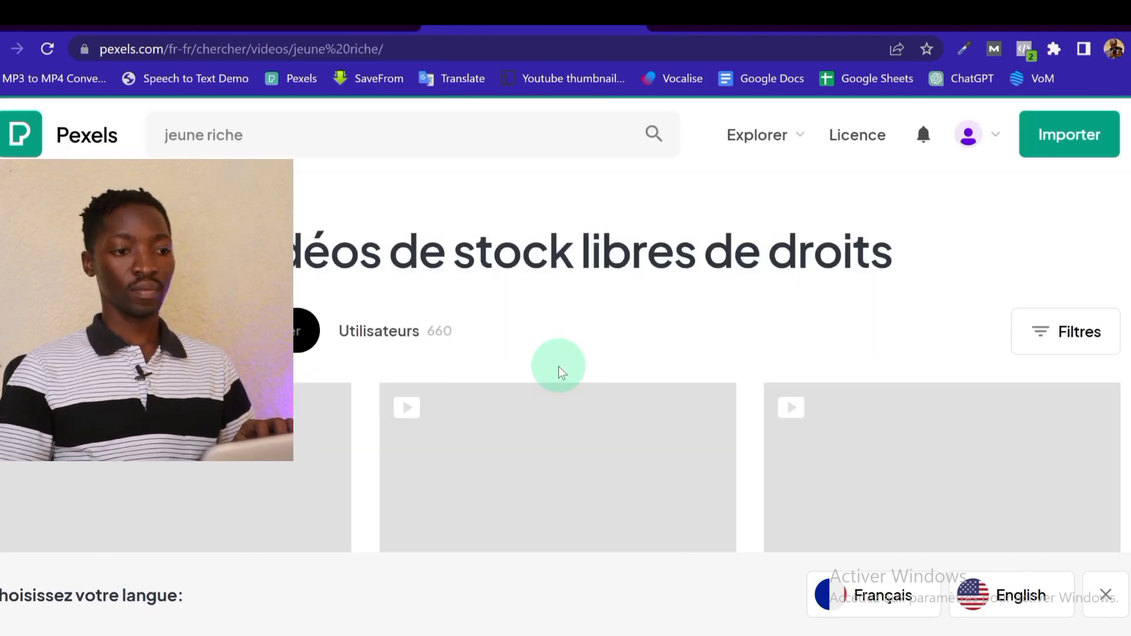
- Look through the results and download the video of the woman in black sitting against a dark blue background
{"action": "scroll", "coordinate": [517, 376], "scroll_direction": "down", "scroll_amount": 5}
{"action": "scroll", "coordinate": [516, 392], "scroll_direction": "up", "scroll_amount": 5}
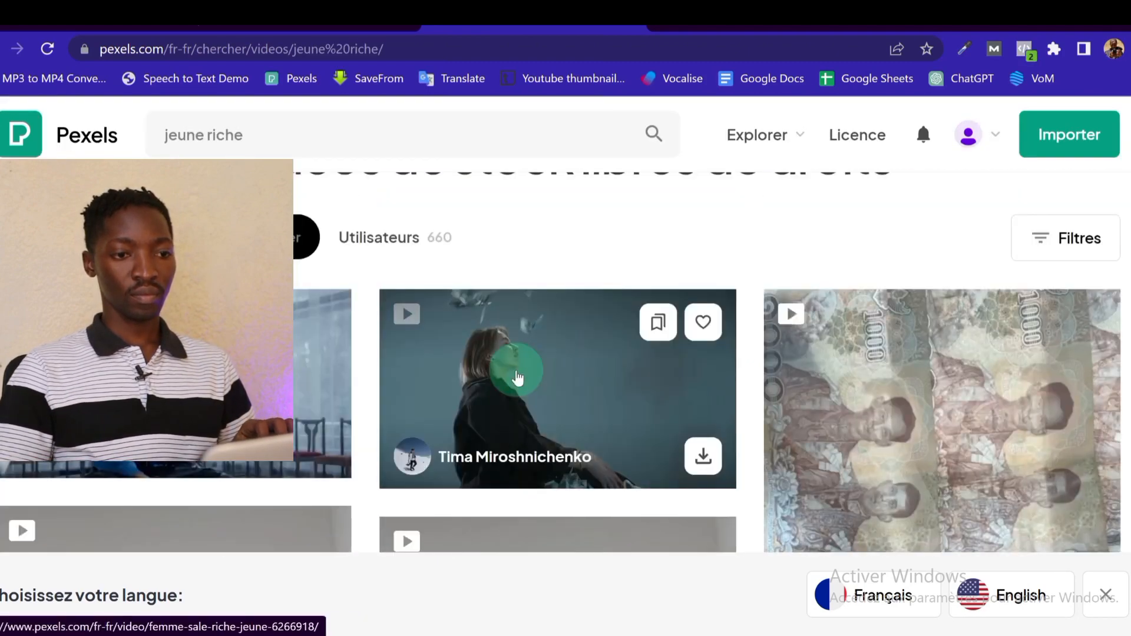
{"action": "scroll", "coordinate": [516, 390], "scroll_direction": "down", "scroll_amount": 6}
{"action": "scroll", "coordinate": [518, 394], "scroll_direction": "up", "scroll_amount": 4}
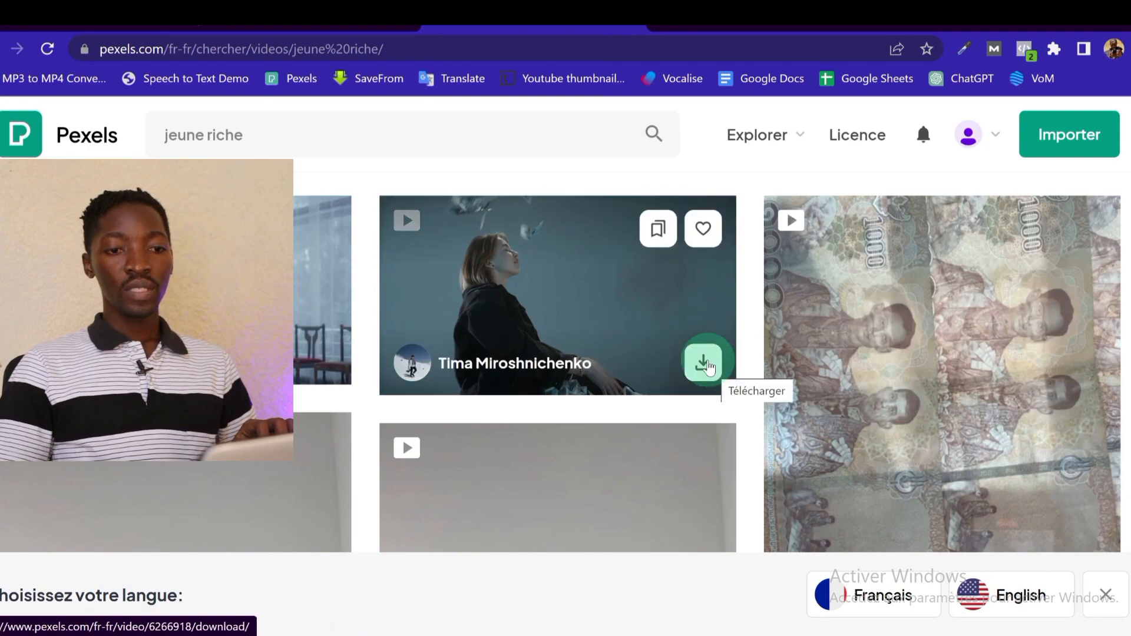
{"action": "left_click", "coordinate": [702, 361]}
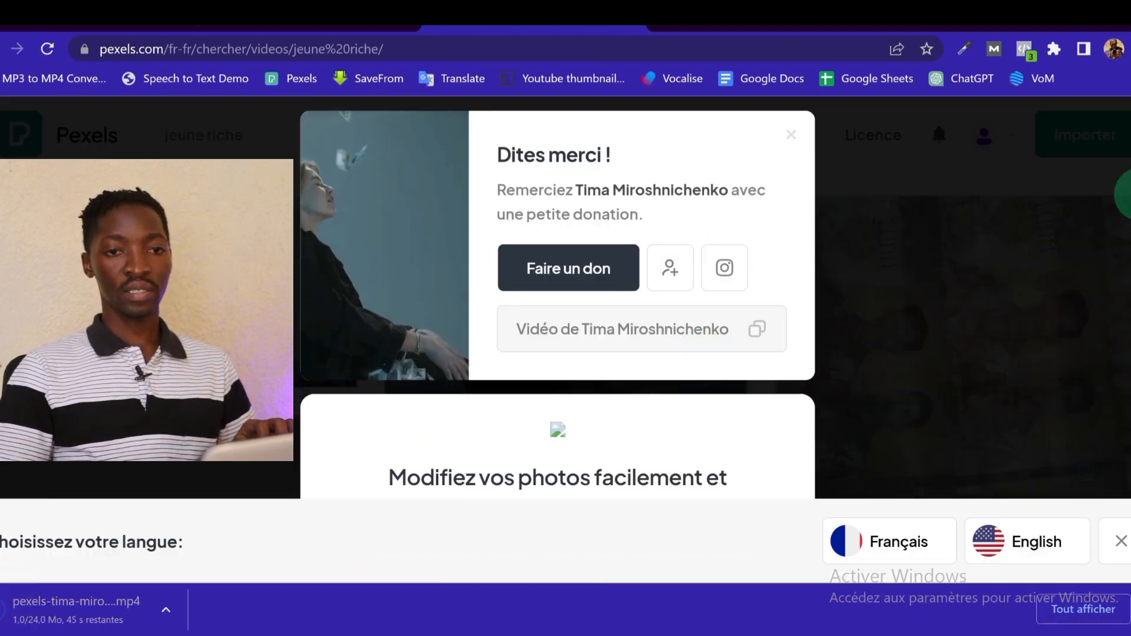
- Switch back to Descript, import the downloaded Pexels MP4 into the project media and add it to the first scene
{"action": "left_click", "coordinate": [305, 282]}
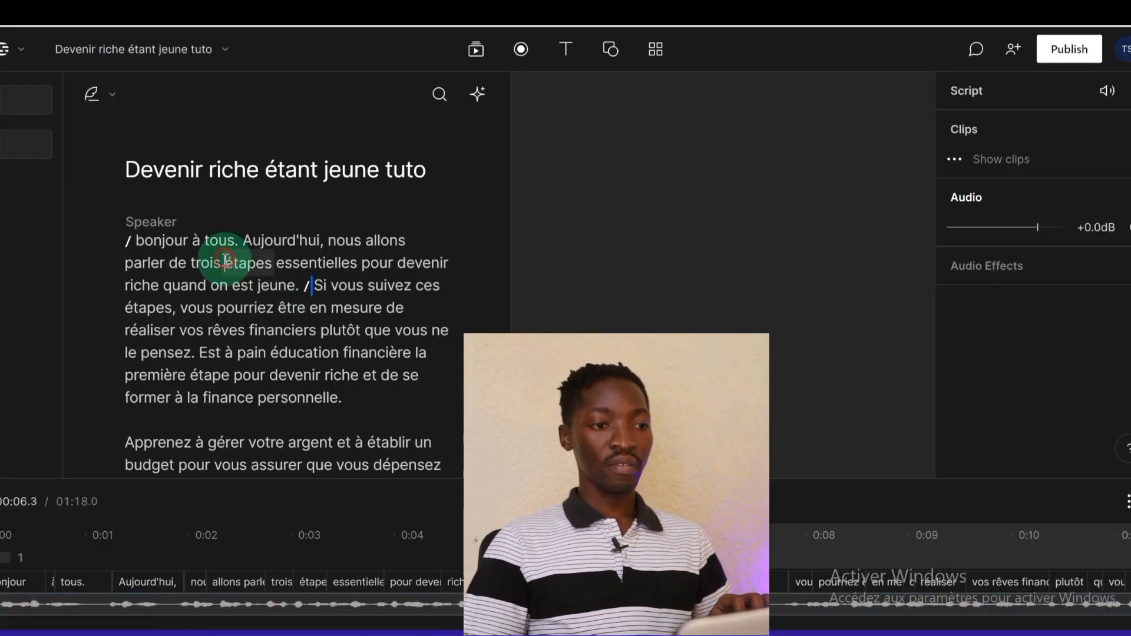
{"action": "left_click", "coordinate": [224, 263]}
{"action": "left_click", "coordinate": [481, 55]}
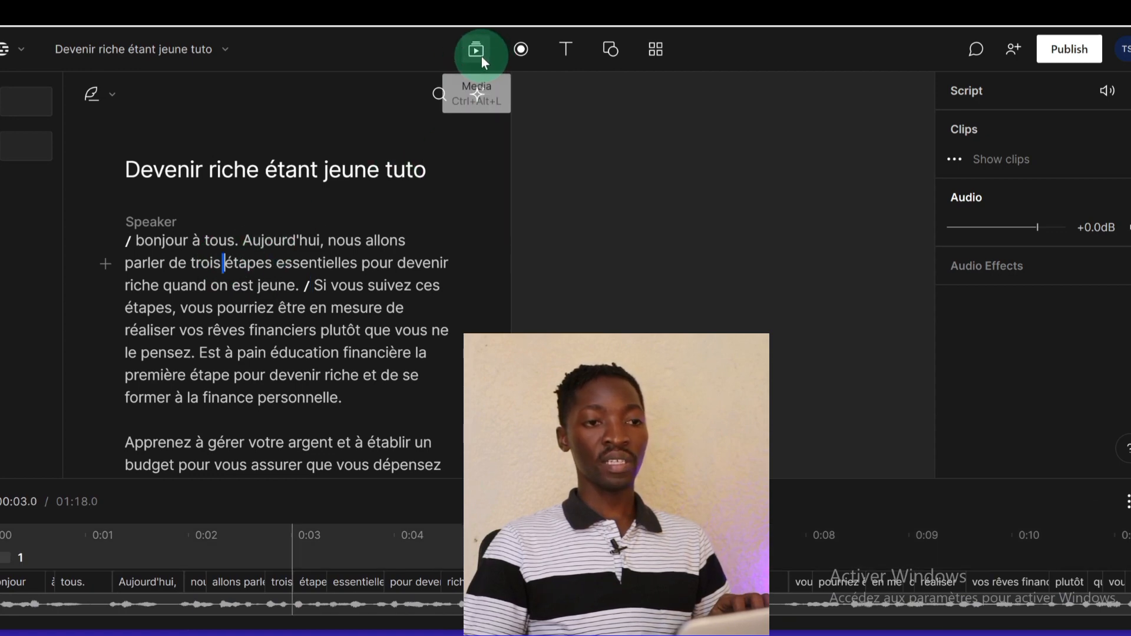
{"action": "left_click", "coordinate": [880, 145]}
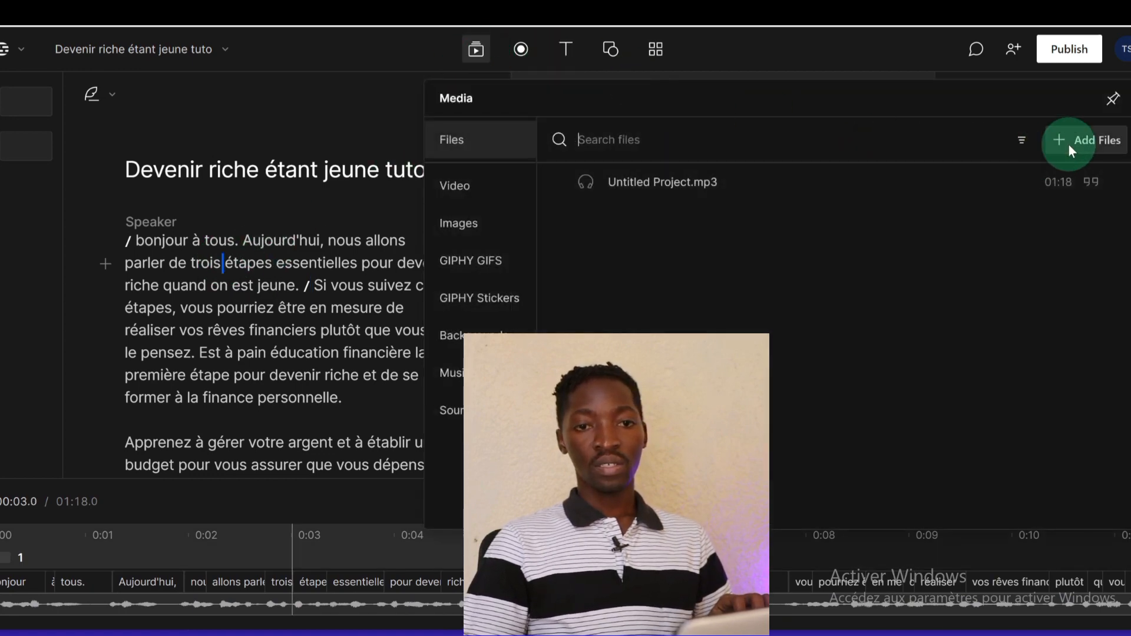
{"action": "left_click", "coordinate": [1014, 179]}
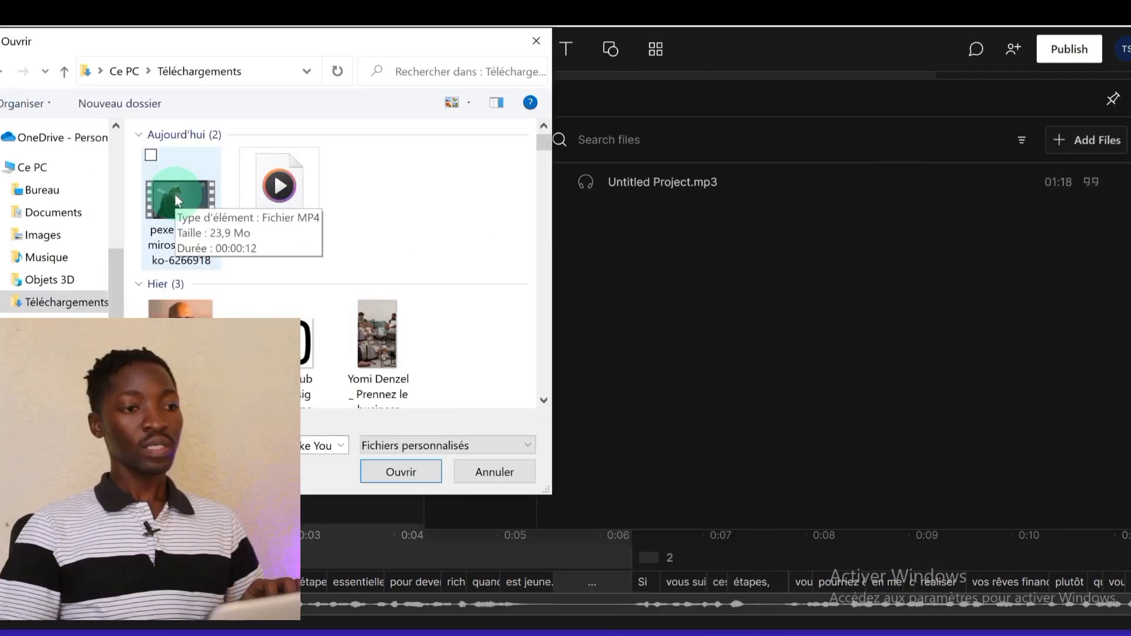
{"action": "left_click", "coordinate": [180, 200]}
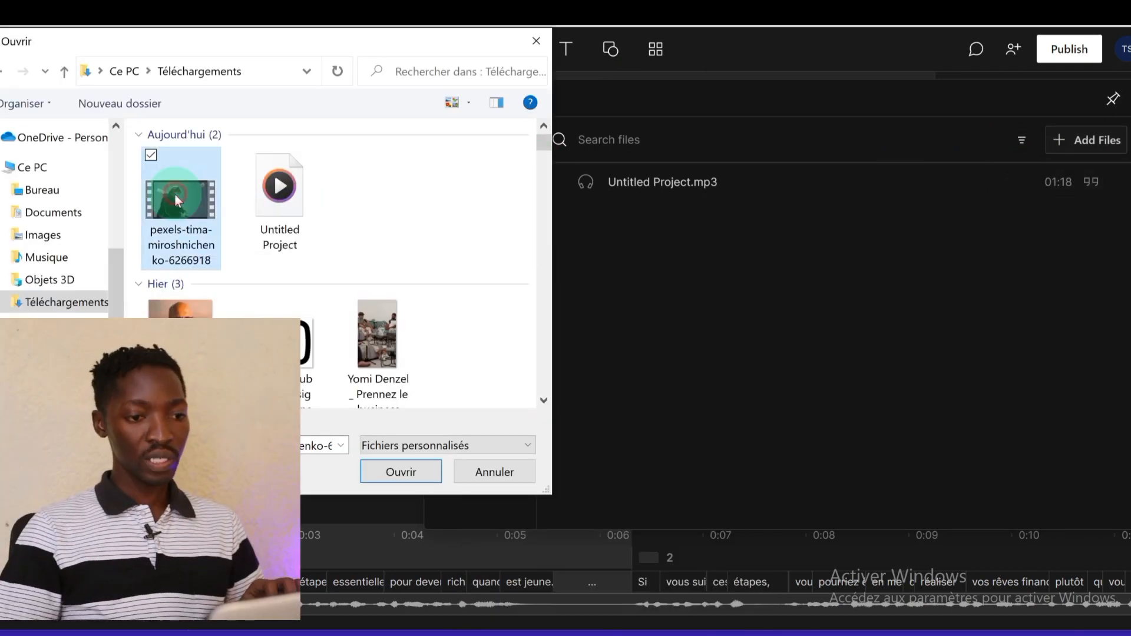
{"action": "left_click", "coordinate": [425, 471]}
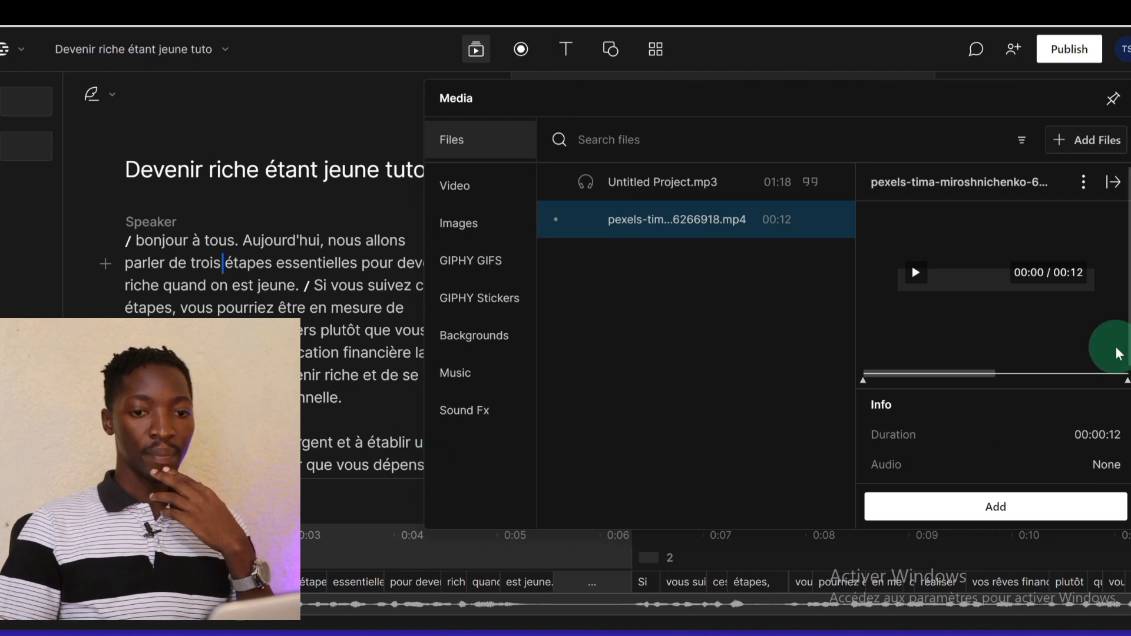
{"action": "left_click", "coordinate": [997, 508]}
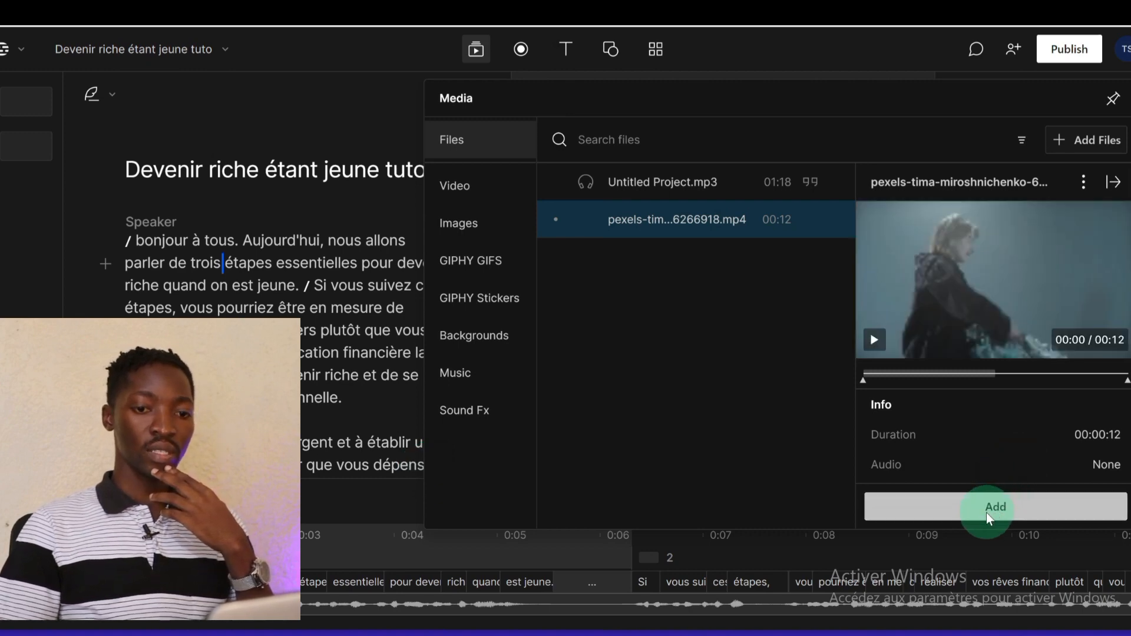
- Listen further through the voiceover and insert a scene break before "Lisez des livres sur les finances personnelles"
{"action": "left_click", "coordinate": [248, 272]}
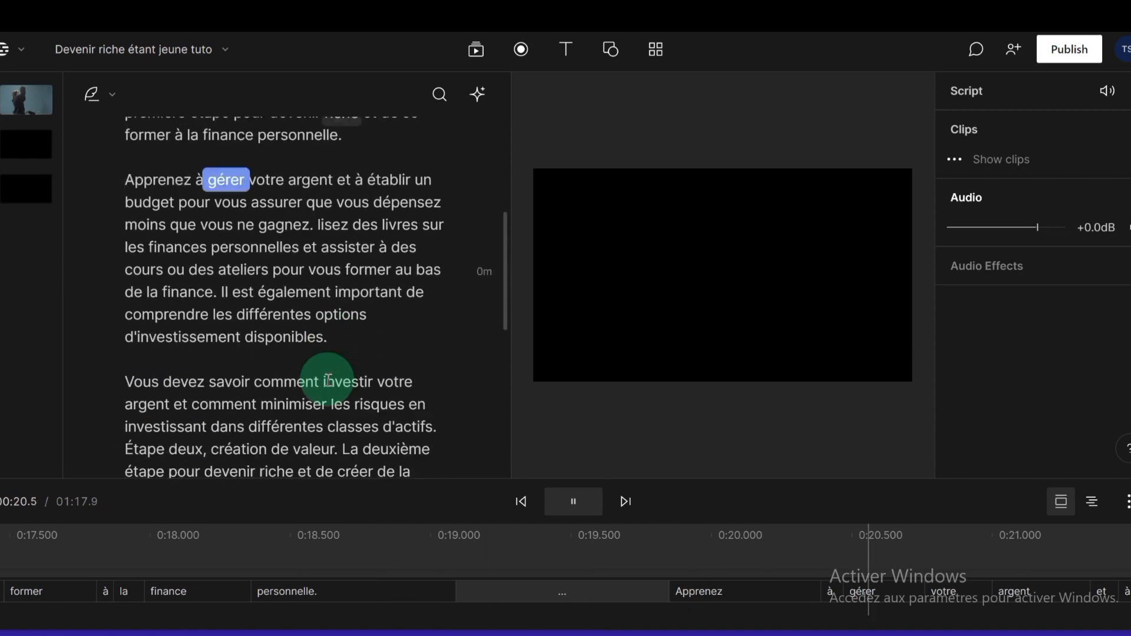
{"action": "left_click", "coordinate": [318, 225]}
{"action": "type", "text": "//"}
{"action": "key", "text": "BackSpace"}
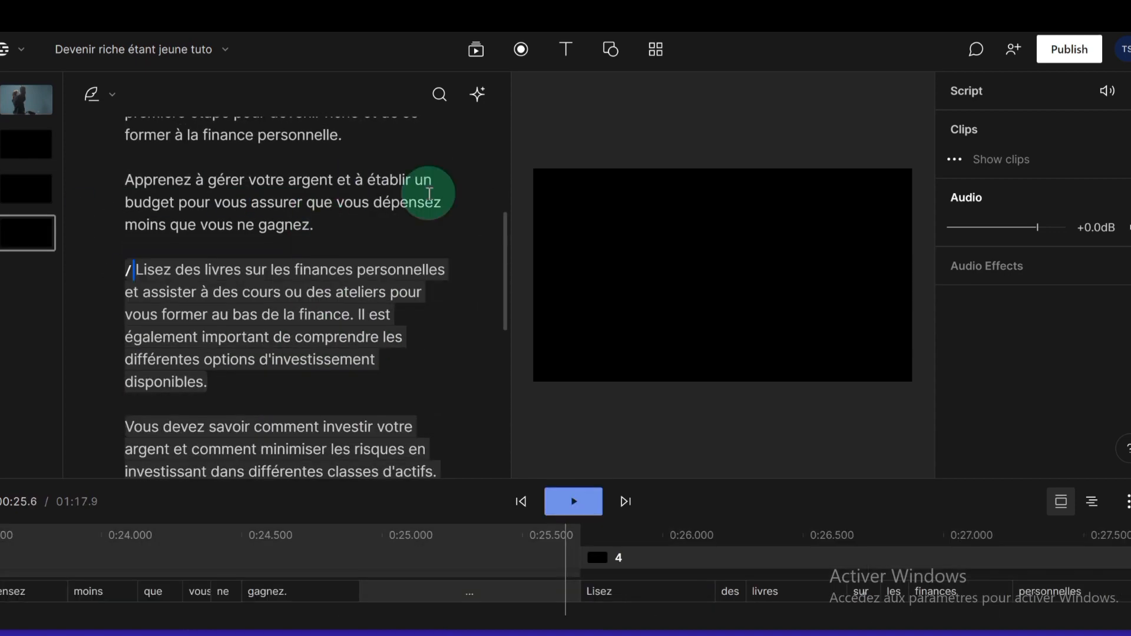
{"action": "scroll", "coordinate": [324, 252], "scroll_direction": "up", "scroll_amount": 5}
- Switch to Pexels, search the videos for "faire un budget" and download the clip of hands sorting dollar bills on a desk
{"action": "key", "text": "alt+Tab"}
{"action": "left_click", "coordinate": [268, 139]}
{"action": "key", "text": "BackSpace"}
{"action": "key", "text": "BackSpace"}
{"action": "key", "text": "BackSpace"}
{"action": "key", "text": "BackSpace"}
{"action": "key", "text": "BackSpace"}
{"action": "key", "text": "BackSpace"}
{"action": "key", "text": "BackSpace"}
{"action": "key", "text": "BackSpace"}
{"action": "key", "text": "BackSpace"}
{"action": "key", "text": "BackSpace"}
{"action": "key", "text": "BackSpace"}
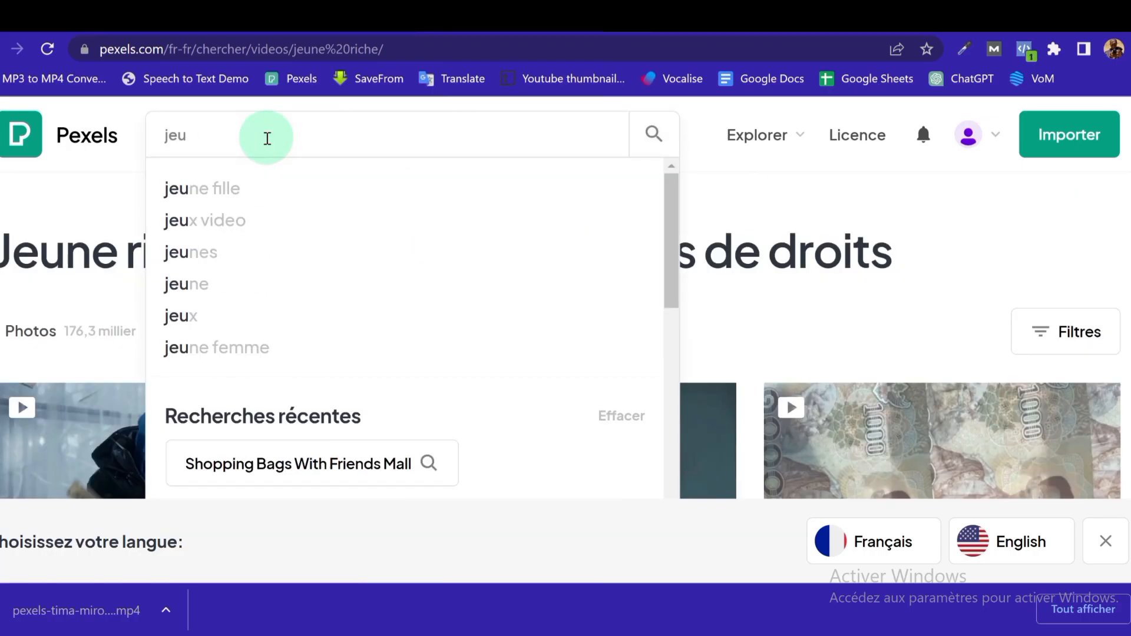
{"action": "type", "text": "faire un budget"}
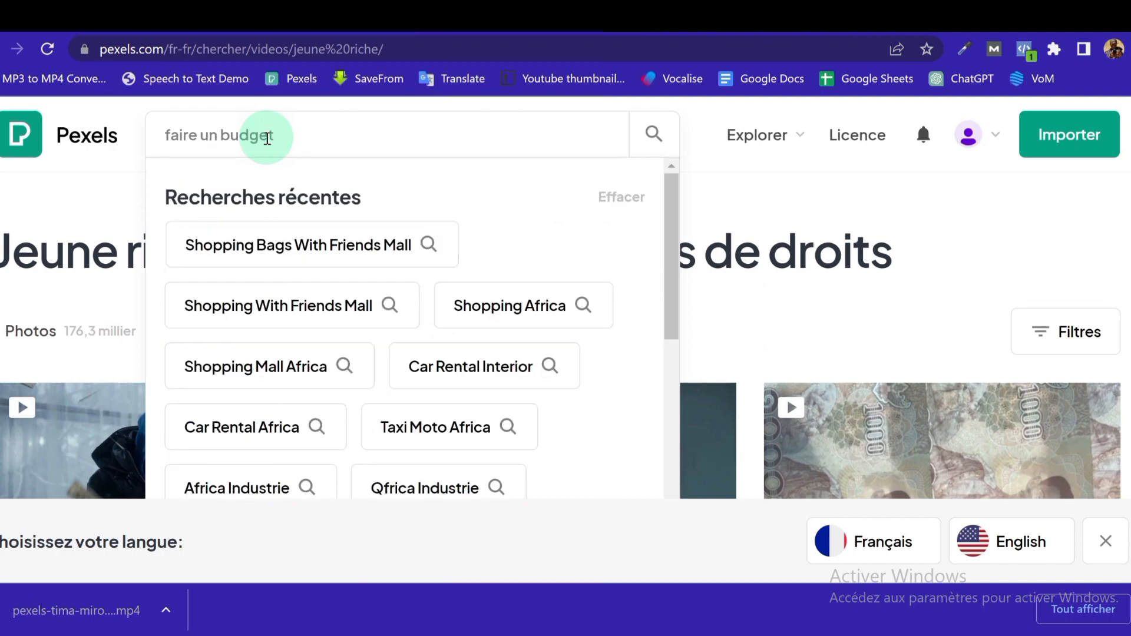
{"action": "key", "text": "Return"}
{"action": "scroll", "coordinate": [353, 341], "scroll_direction": "down", "scroll_amount": 3}
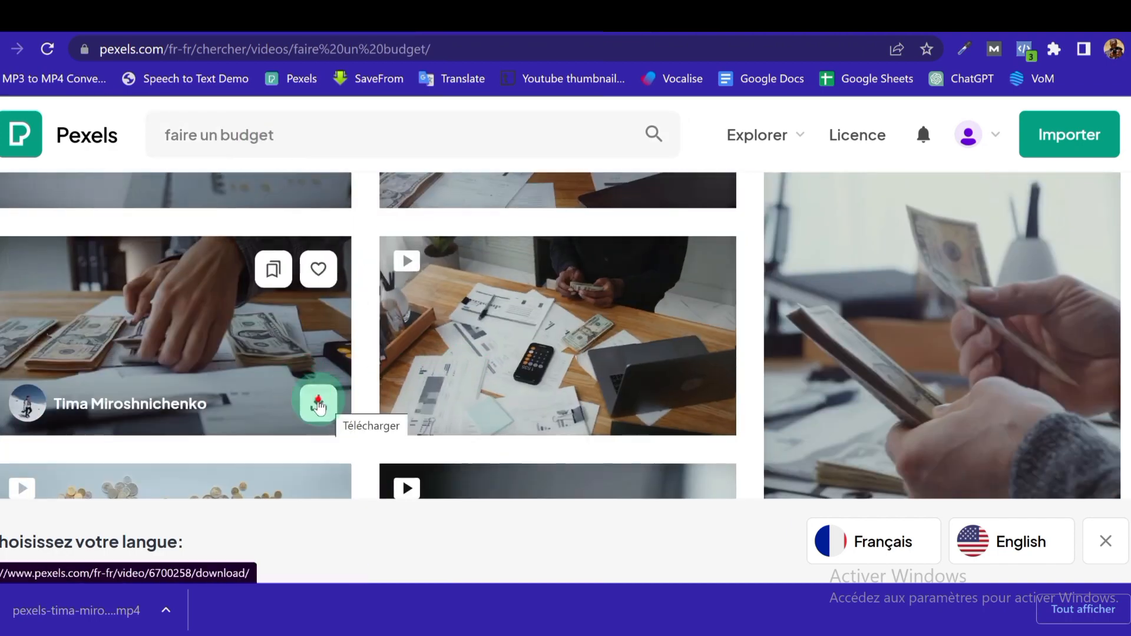
{"action": "left_click", "coordinate": [318, 403]}
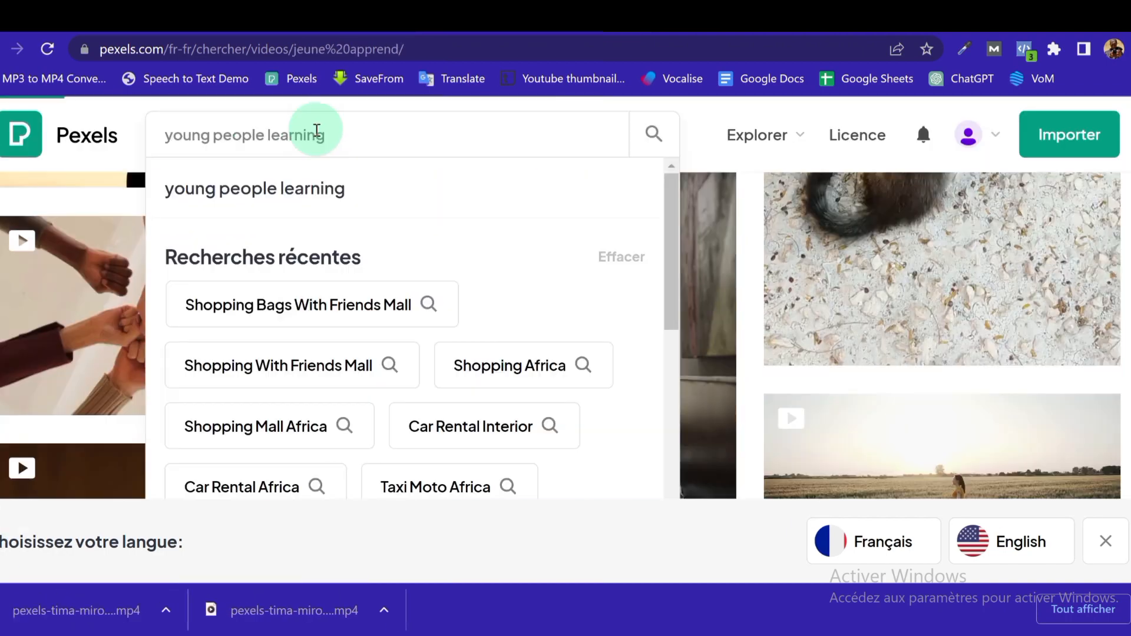
- Search the Pexels videos for "young people learning" and download the clip of a man working at a desk with a laptop
{"action": "key", "text": "Return"}
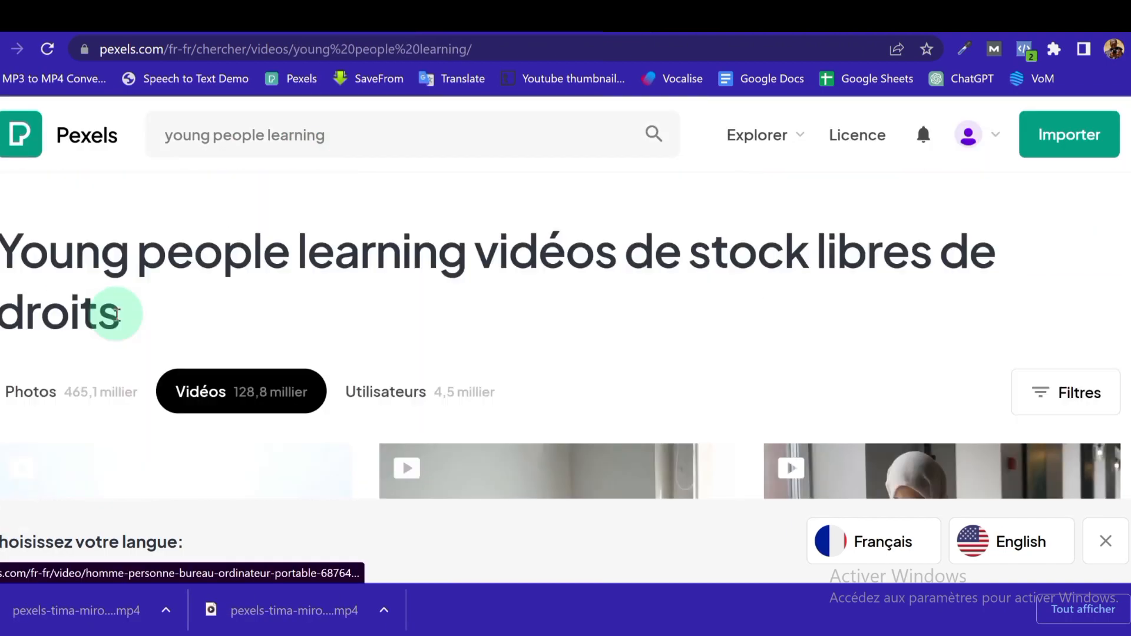
{"action": "scroll", "coordinate": [100, 310], "scroll_direction": "down", "scroll_amount": 5}
{"action": "left_click", "coordinate": [318, 369]}
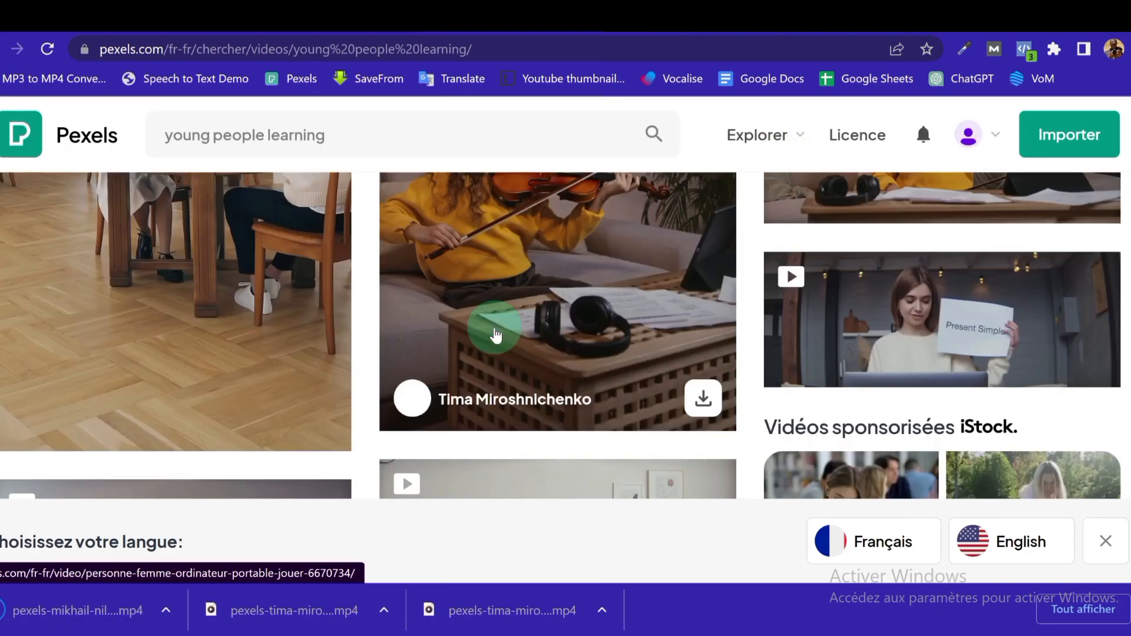
- Find the video of three students reading in front of library bookshelves in the results and download it
{"action": "scroll", "coordinate": [495, 334], "scroll_direction": "down", "scroll_amount": 5}
{"action": "scroll", "coordinate": [648, 365], "scroll_direction": "down", "scroll_amount": 5}
{"action": "scroll", "coordinate": [643, 369], "scroll_direction": "down", "scroll_amount": 8}
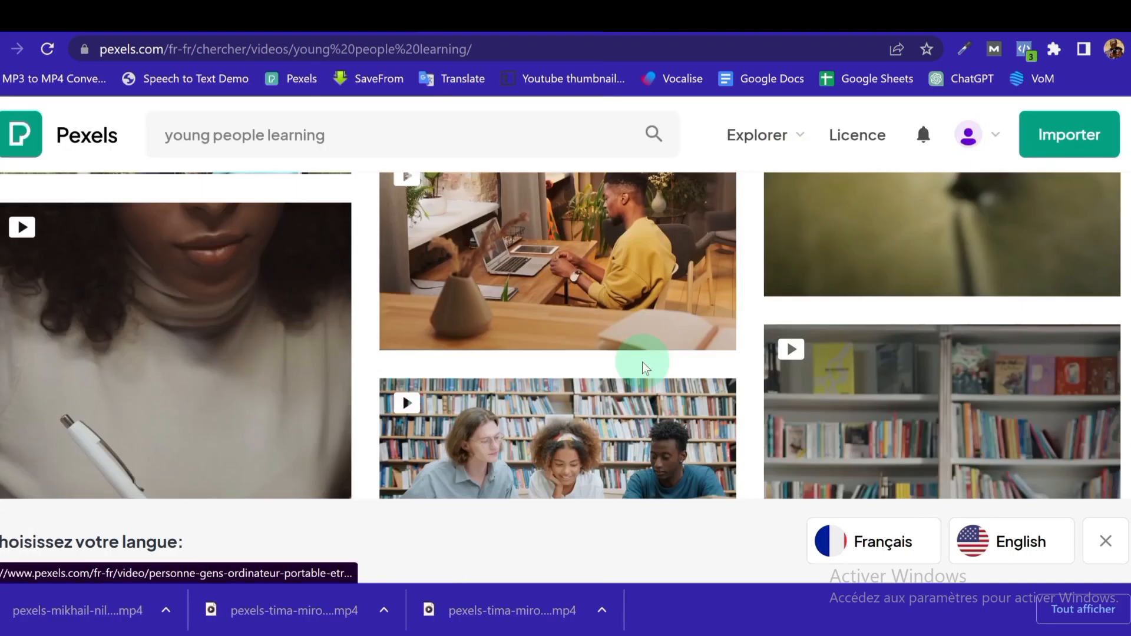
{"action": "left_click", "coordinate": [701, 440]}
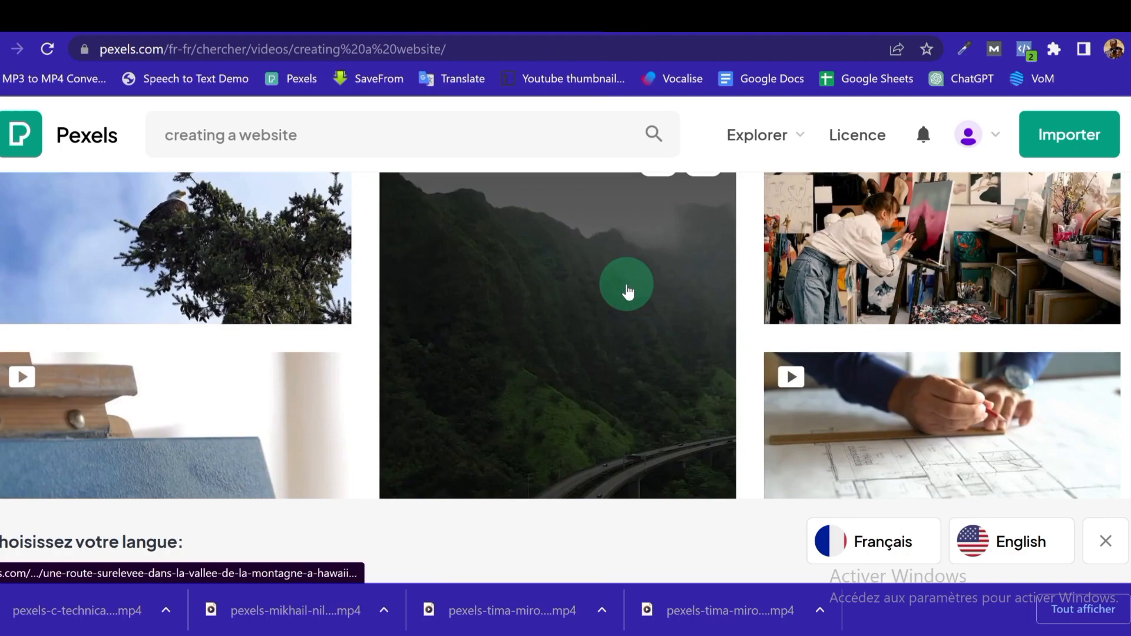
- Search the videos for "creating a website" and download the clips of someone browsing over coffee and of the man in brown using a laptop
{"action": "scroll", "coordinate": [626, 291], "scroll_direction": "down", "scroll_amount": 10}
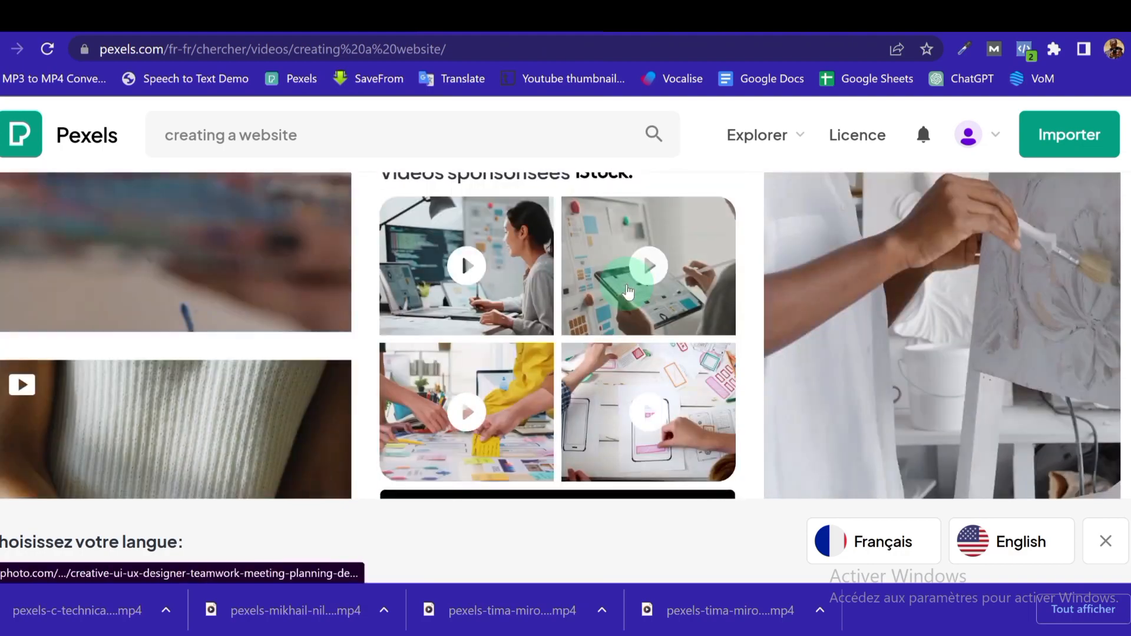
{"action": "left_click", "coordinate": [701, 383]}
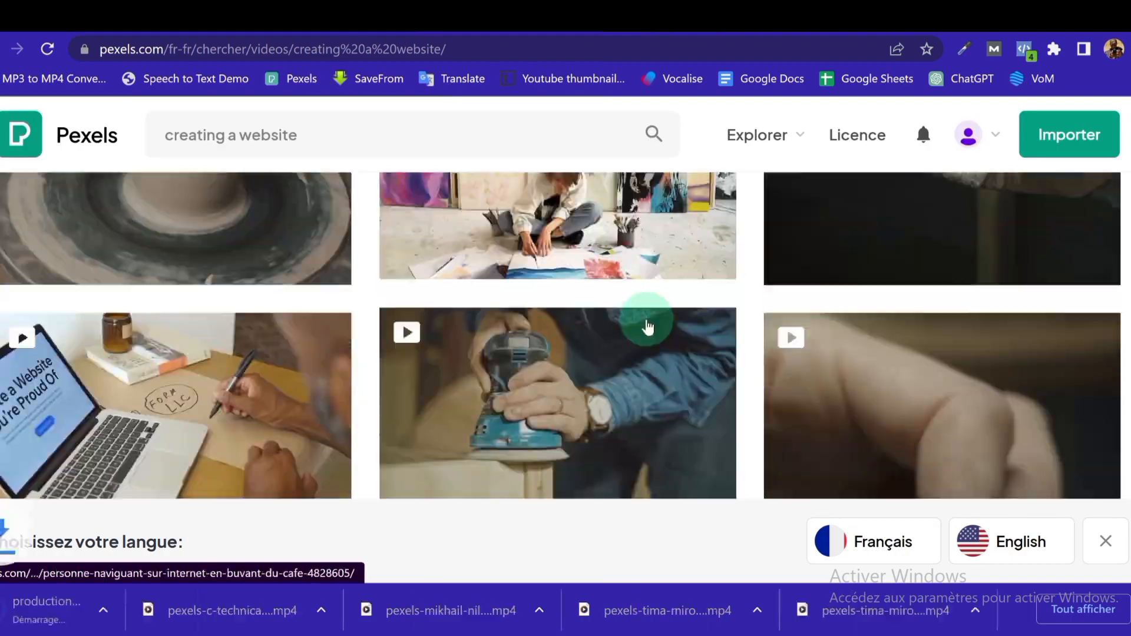
{"action": "scroll", "coordinate": [647, 325], "scroll_direction": "down", "scroll_amount": 5}
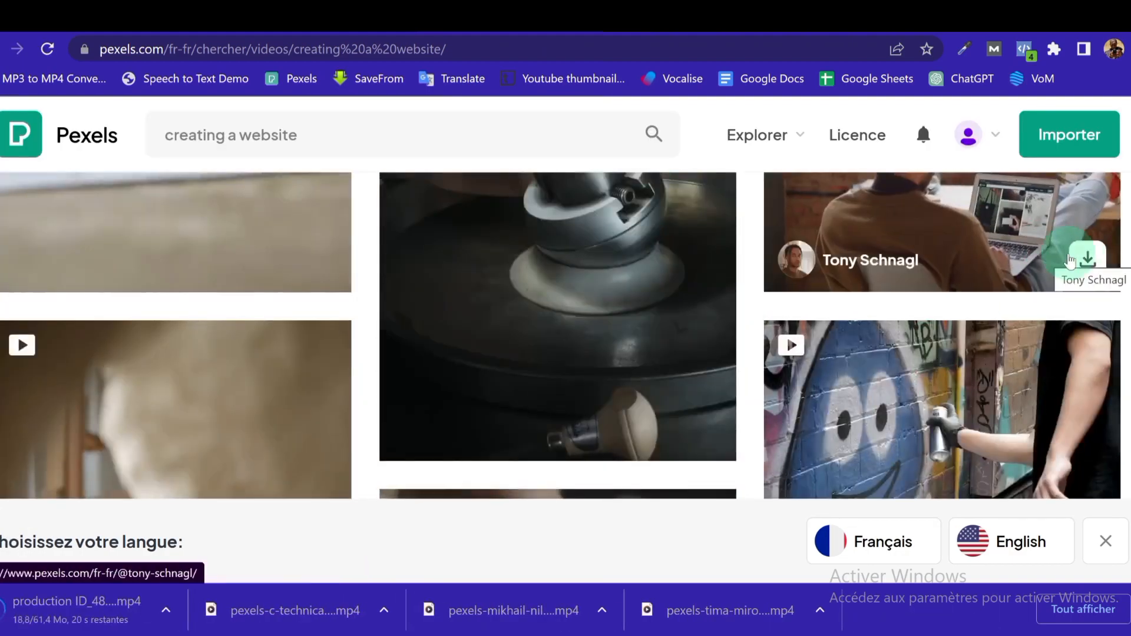
{"action": "left_click", "coordinate": [1087, 258]}
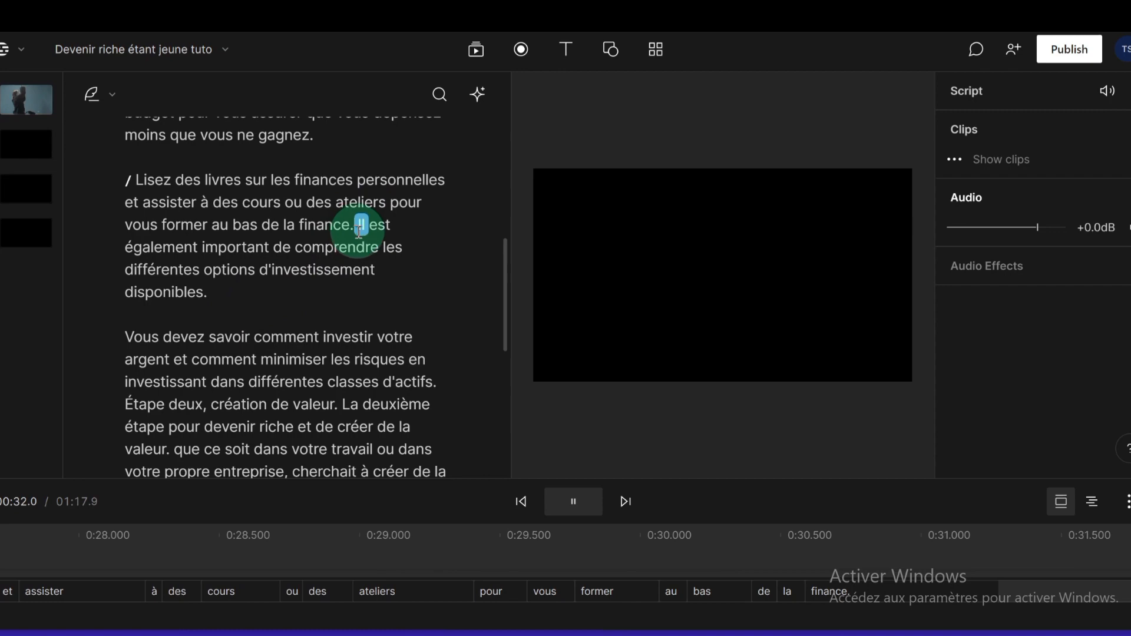
- Switch to Descript, insert a scene break before "Il est également important" and import the five newly downloaded Pexels clips into the project media
{"action": "type", "text": "/"}
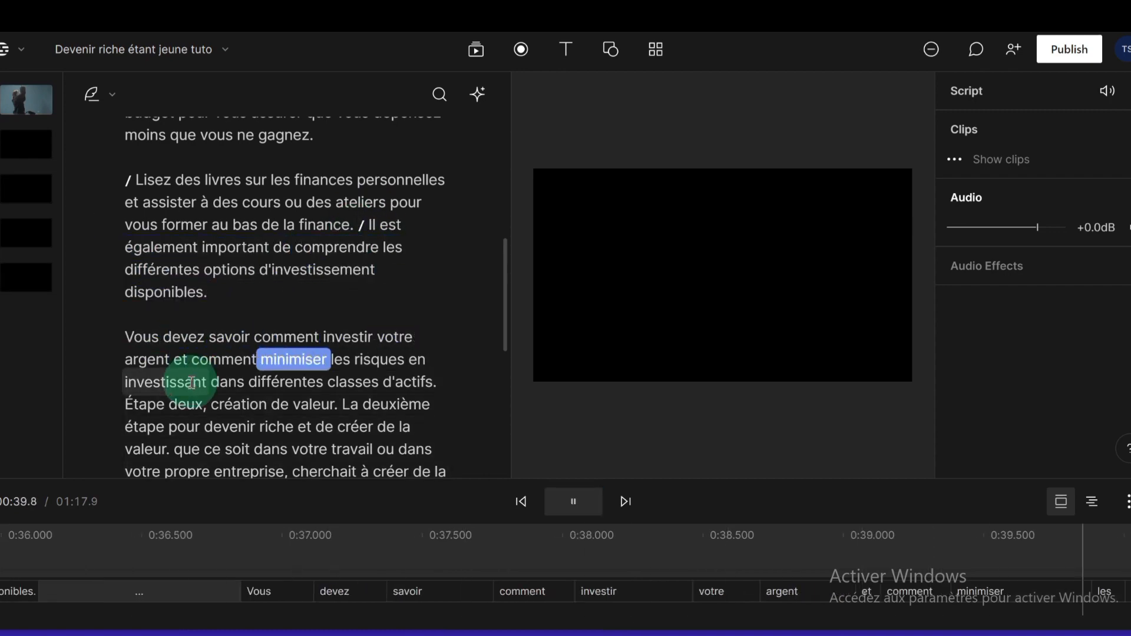
{"action": "left_click", "coordinate": [1077, 141]}
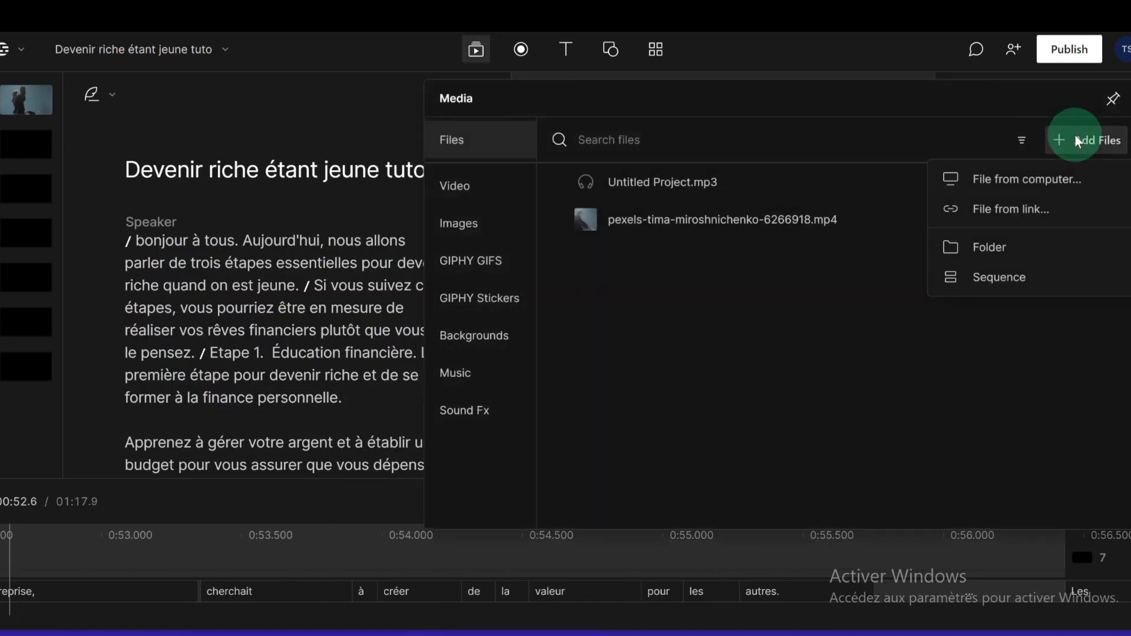
{"action": "left_click", "coordinate": [1027, 179]}
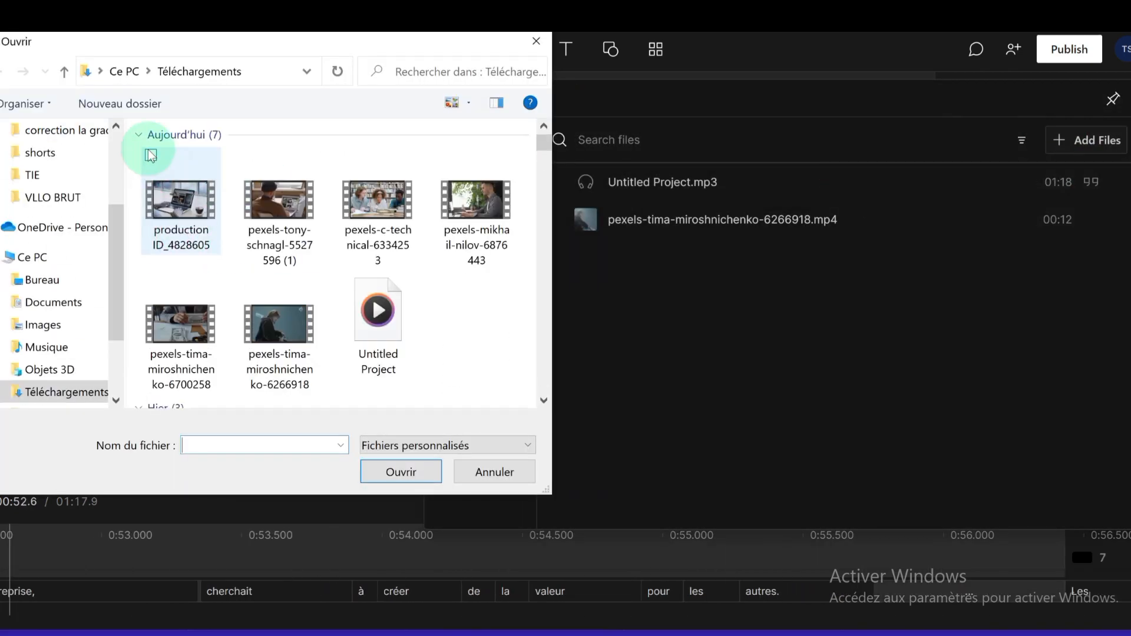
{"action": "left_click", "coordinate": [180, 200]}
{"action": "left_click", "coordinate": [188, 321], "text": "shift"}
{"action": "left_click", "coordinate": [400, 472]}
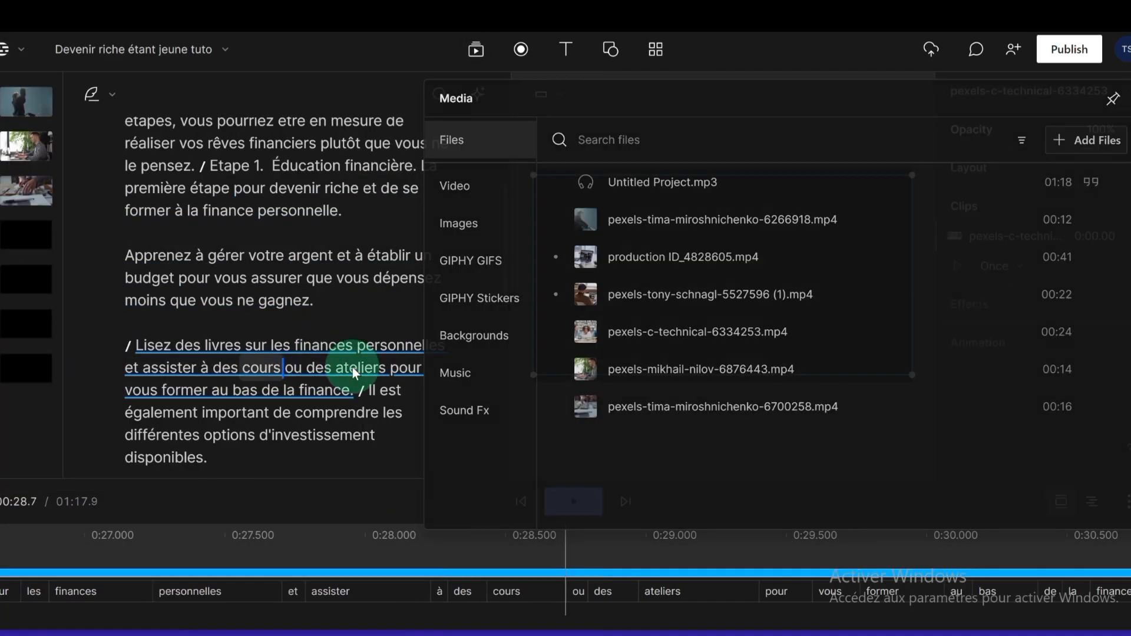
- Place pexels-mikhail-nilov-6876443, pexels-tima-miroshnichenko-6700258 and pexels-c-technical-6334253 in the second, third and fourth scenes respectively
{"action": "left_click", "coordinate": [476, 49]}
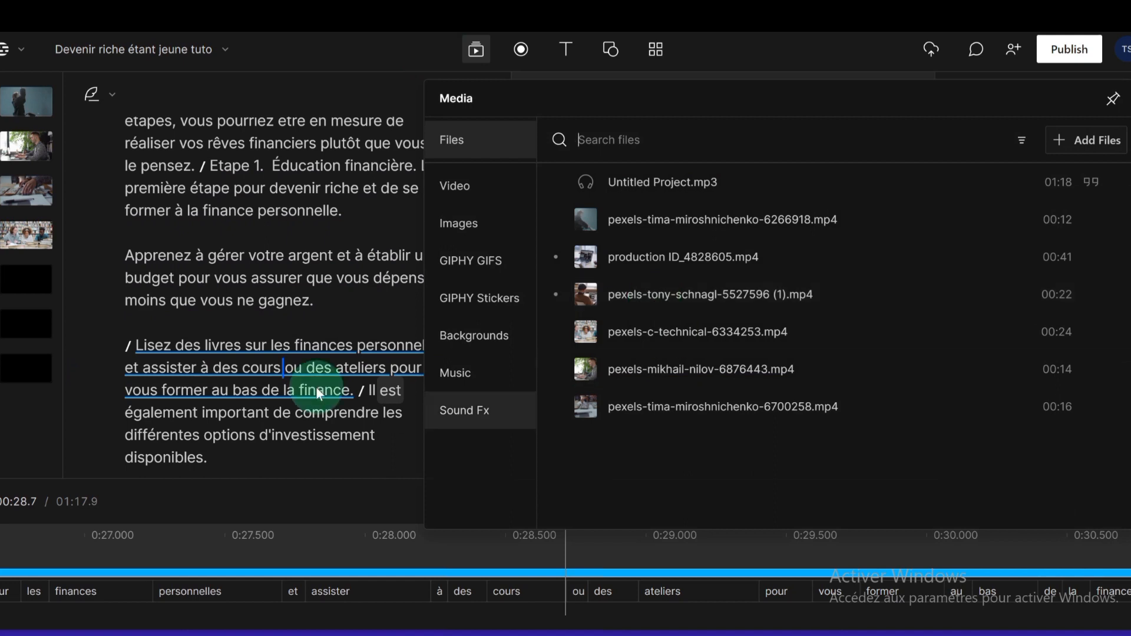
{"action": "left_click_drag", "start_coordinate": [631, 236], "coordinate": [429, 389]}
{"action": "left_click", "coordinate": [475, 50]}
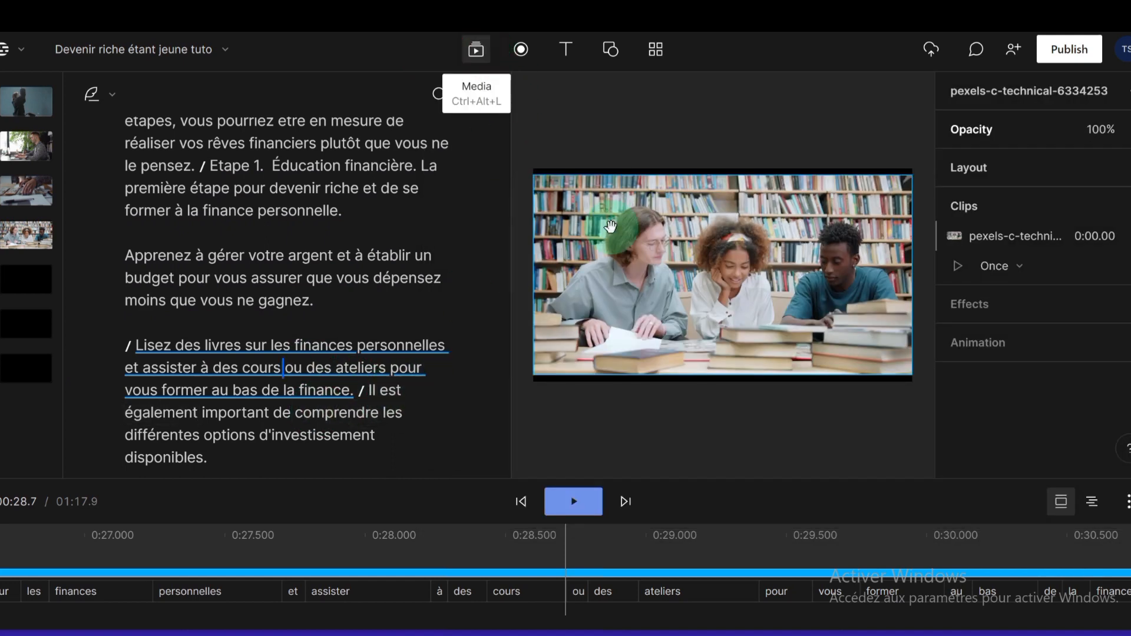
{"action": "left_click_drag", "start_coordinate": [610, 411], "coordinate": [392, 412]}
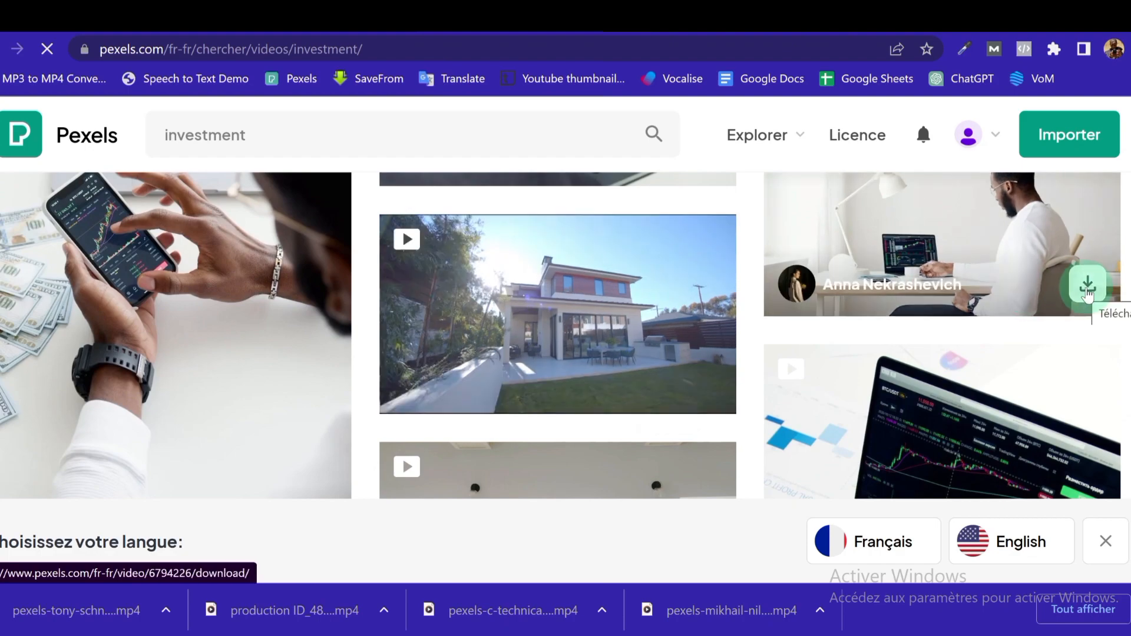
- Download the Pexels "investment" clip of a man in white at a laptop and add it to the fifth scene in Descript
{"action": "left_click", "coordinate": [1086, 287]}
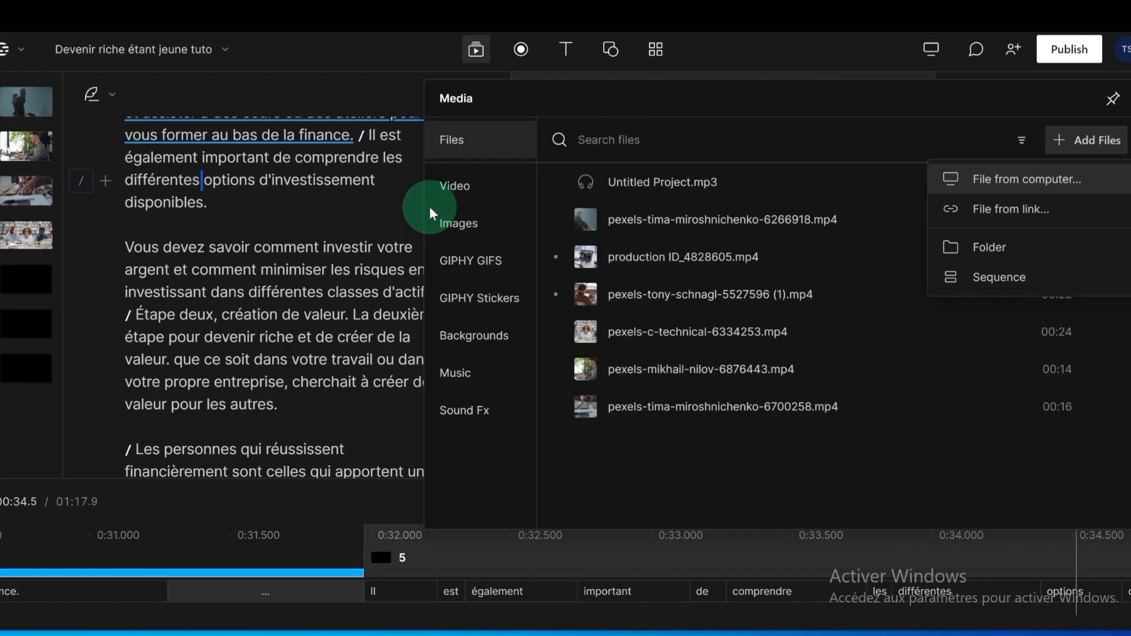
{"action": "left_click", "coordinate": [1009, 179]}
{"action": "left_click", "coordinate": [399, 470]}
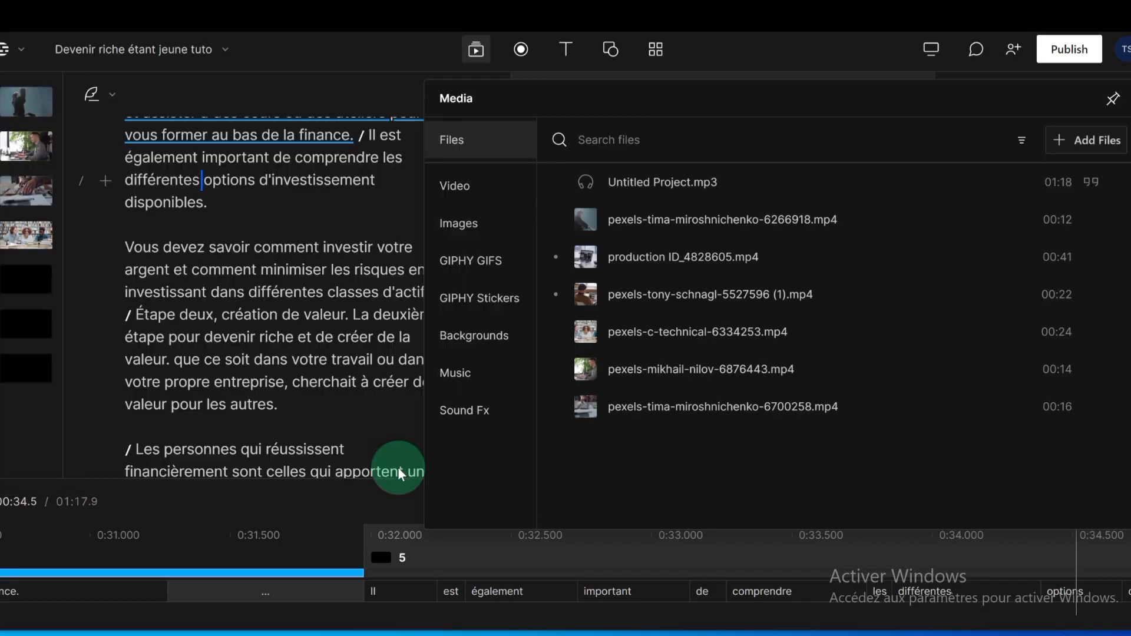
{"action": "left_click", "coordinate": [881, 460]}
{"action": "left_click", "coordinate": [980, 505]}
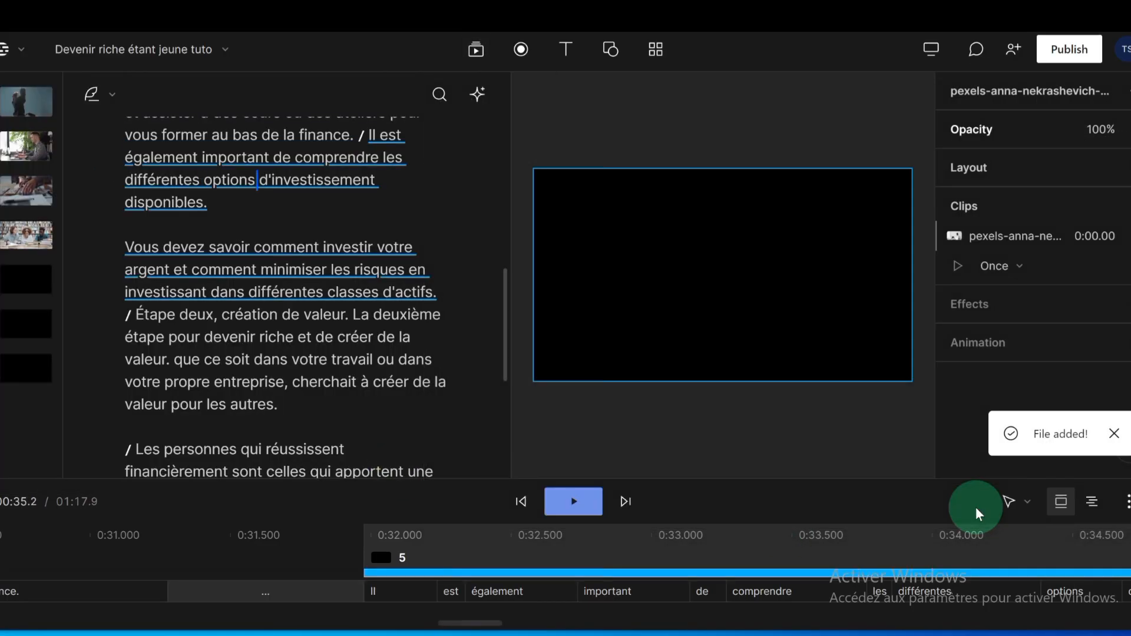
- Fill the last two scenes with imported clips, using pexels-tony-schnagl-5527596 (1).mp4 for the scene starting "Les personnes qui réussissent"
{"action": "left_click", "coordinate": [229, 340]}
{"action": "left_click", "coordinate": [476, 49]}
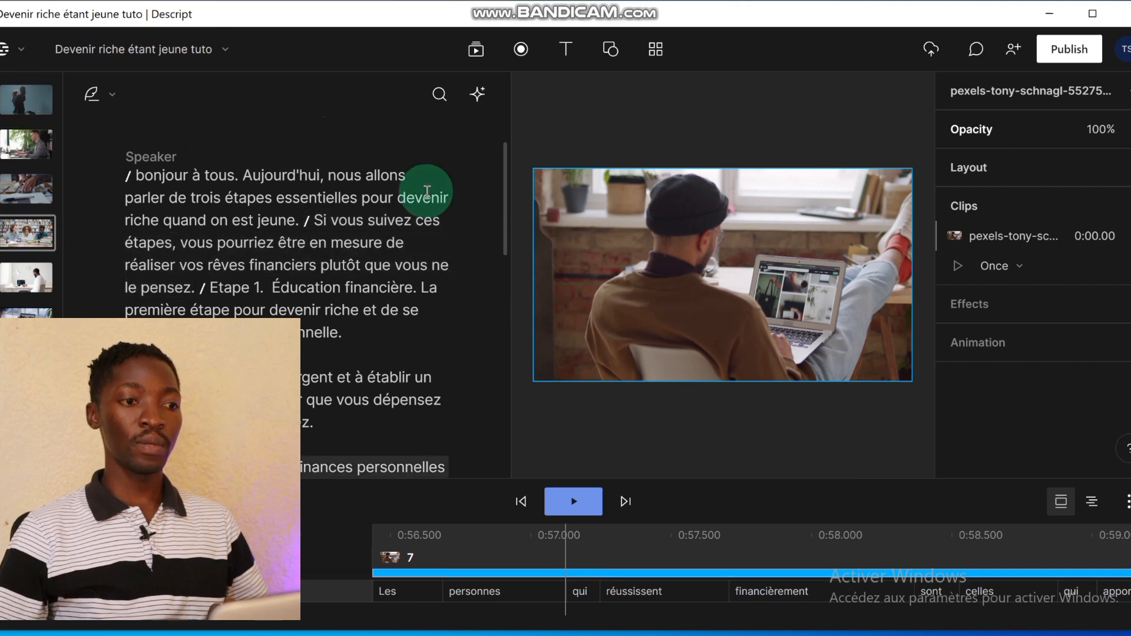
{"action": "scroll", "coordinate": [322, 286], "scroll_direction": "down", "scroll_amount": 10}
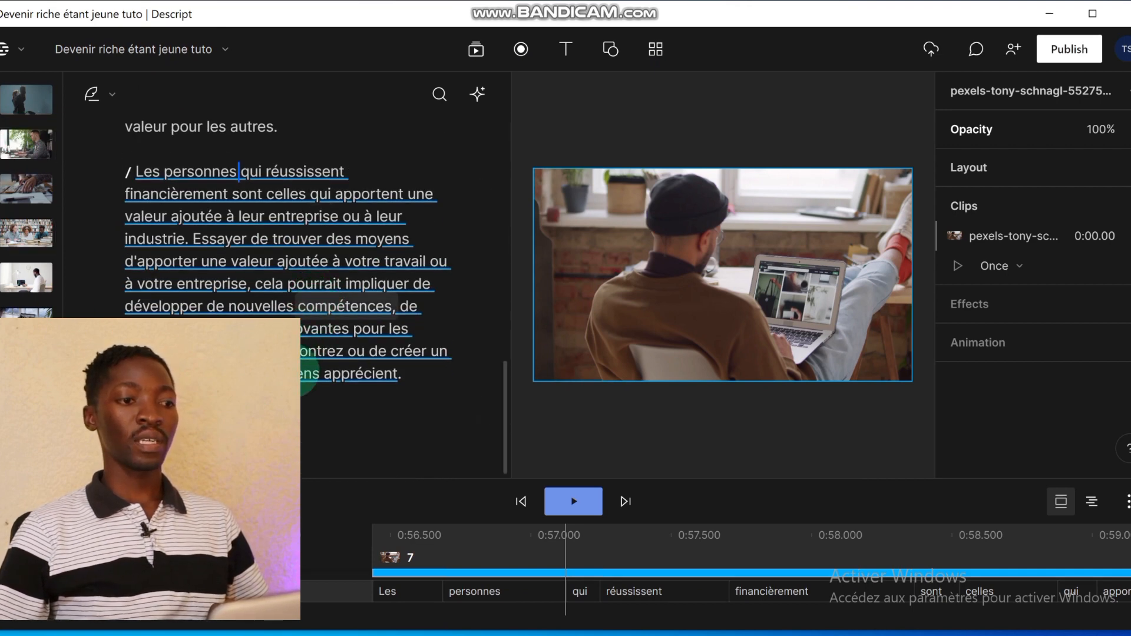
{"action": "scroll", "coordinate": [307, 365], "scroll_direction": "up", "scroll_amount": 4}
{"action": "scroll", "coordinate": [303, 377], "scroll_direction": "up", "scroll_amount": 10}
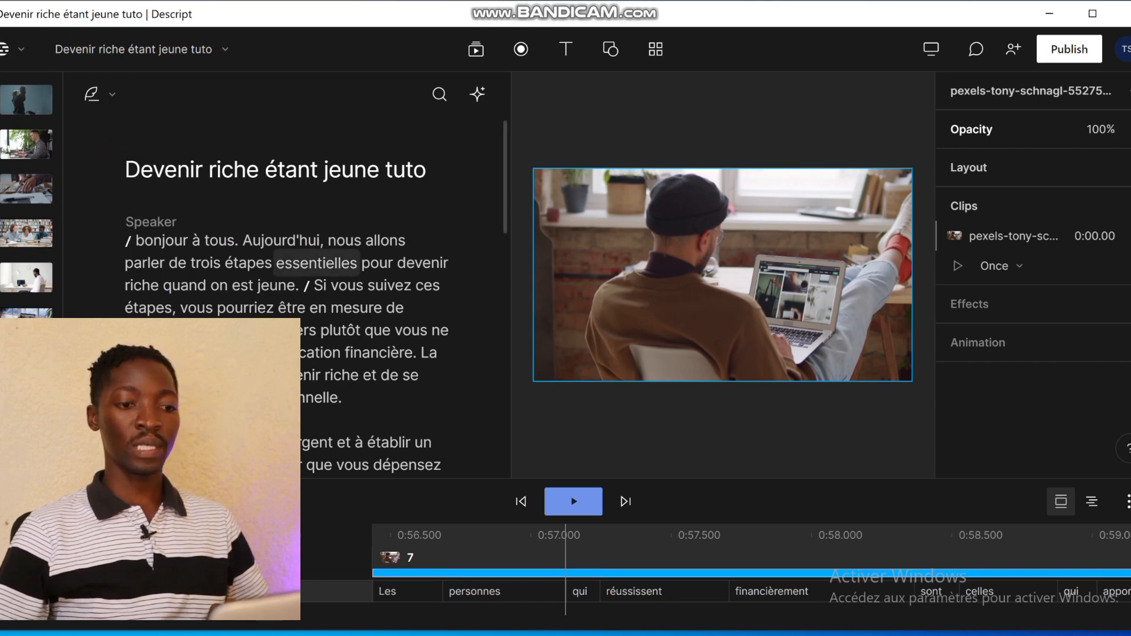
{"action": "left_click", "coordinate": [712, 425]}
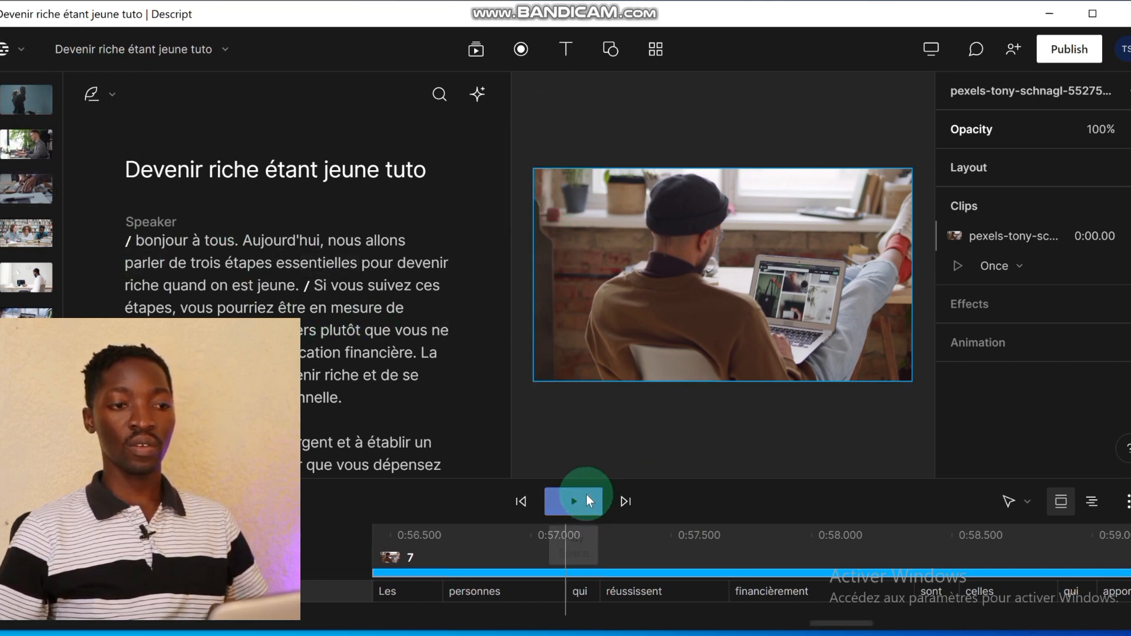
{"action": "left_click", "coordinate": [179, 253]}
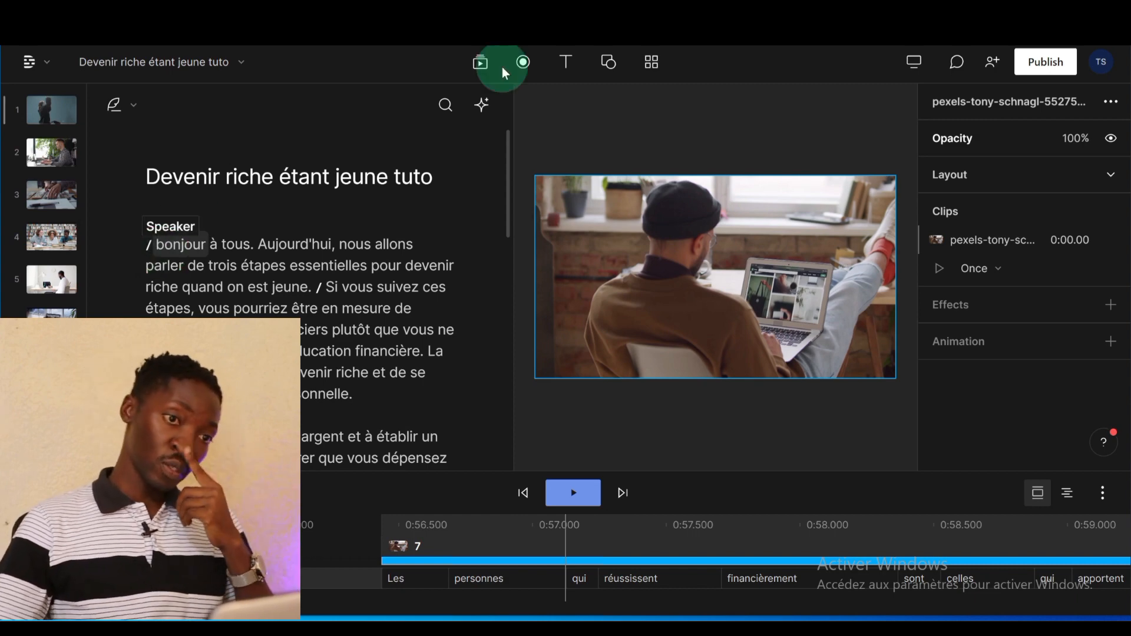
- Add captions to the video and set their font to Sora Semi Bold
{"action": "left_click", "coordinate": [568, 63]}
{"action": "left_click", "coordinate": [565, 198]}
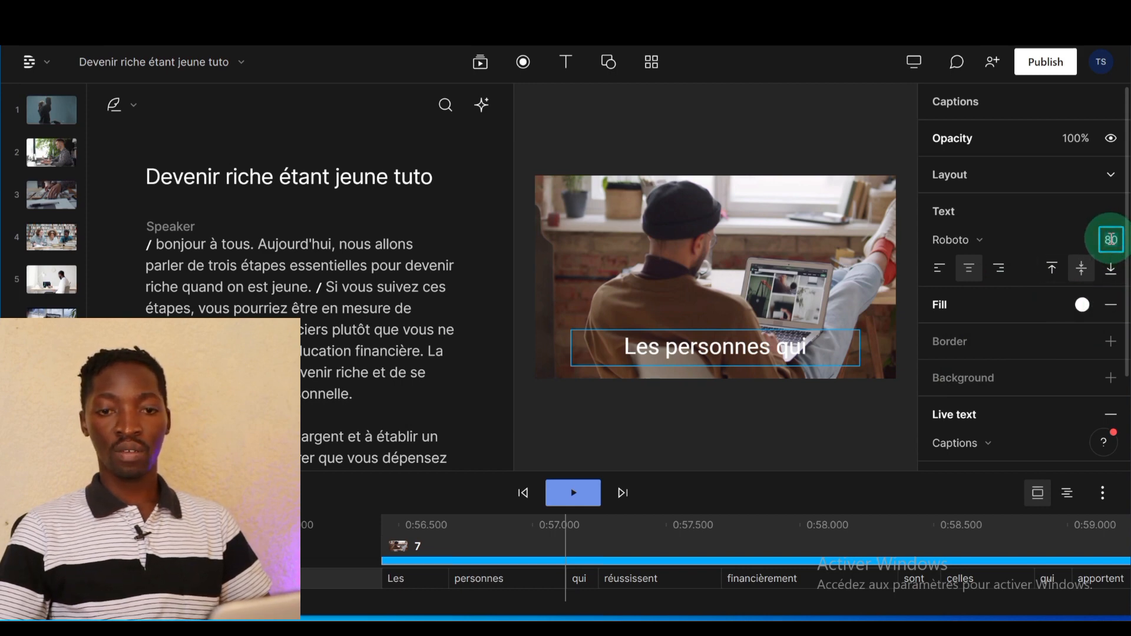
{"action": "left_click", "coordinate": [1061, 243]}
{"action": "mouse_move", "coordinate": [954, 398]}
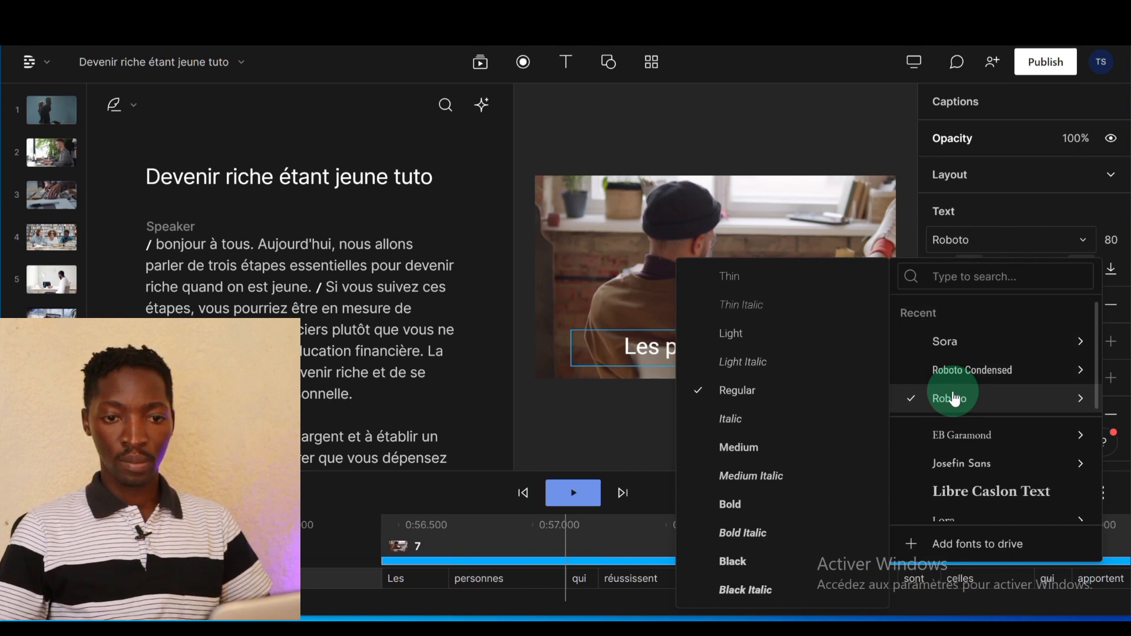
{"action": "mouse_move", "coordinate": [939, 355]}
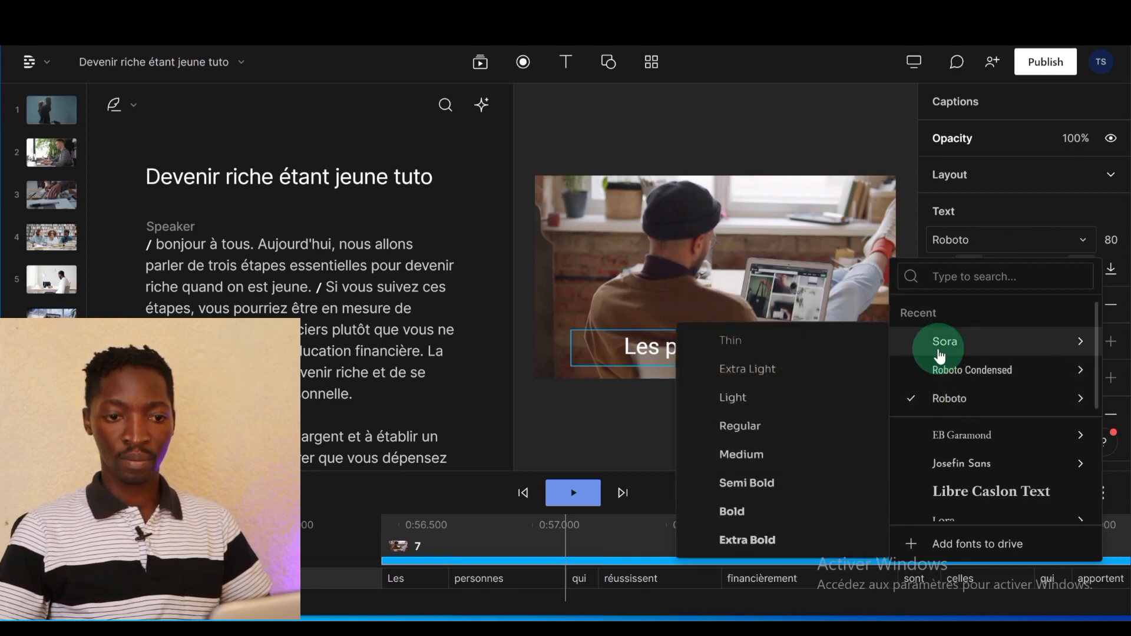
{"action": "left_click", "coordinate": [778, 483]}
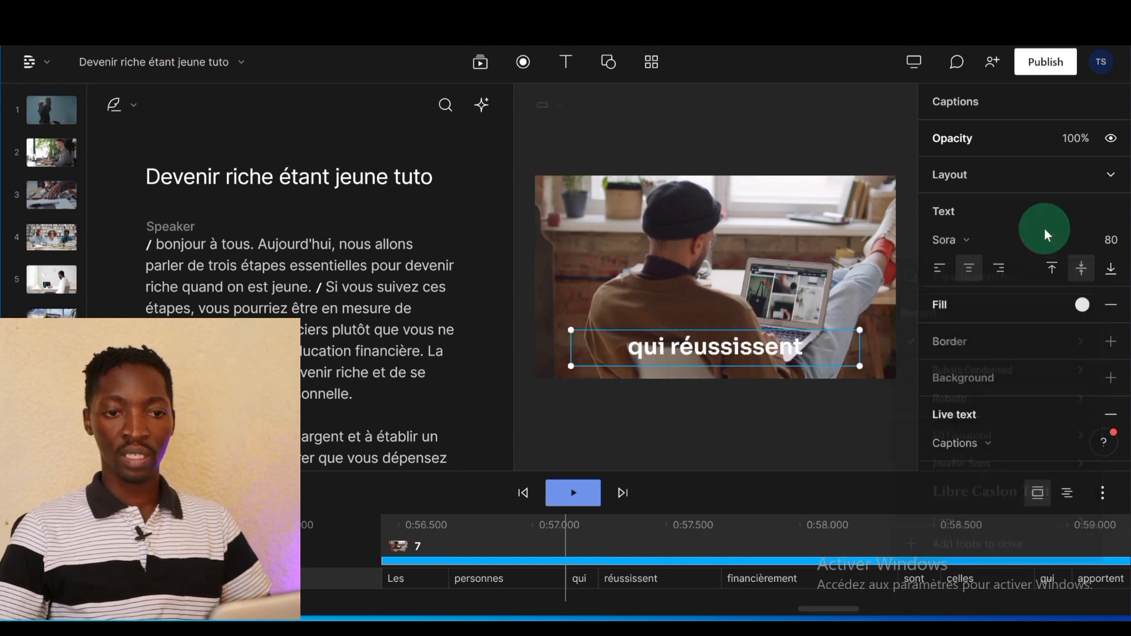
- Set the caption text size to 50 and shrink the caption box's height to a single line
{"action": "left_click", "coordinate": [1109, 241]}
{"action": "type", "text": "50"}
{"action": "left_click", "coordinate": [777, 373]}
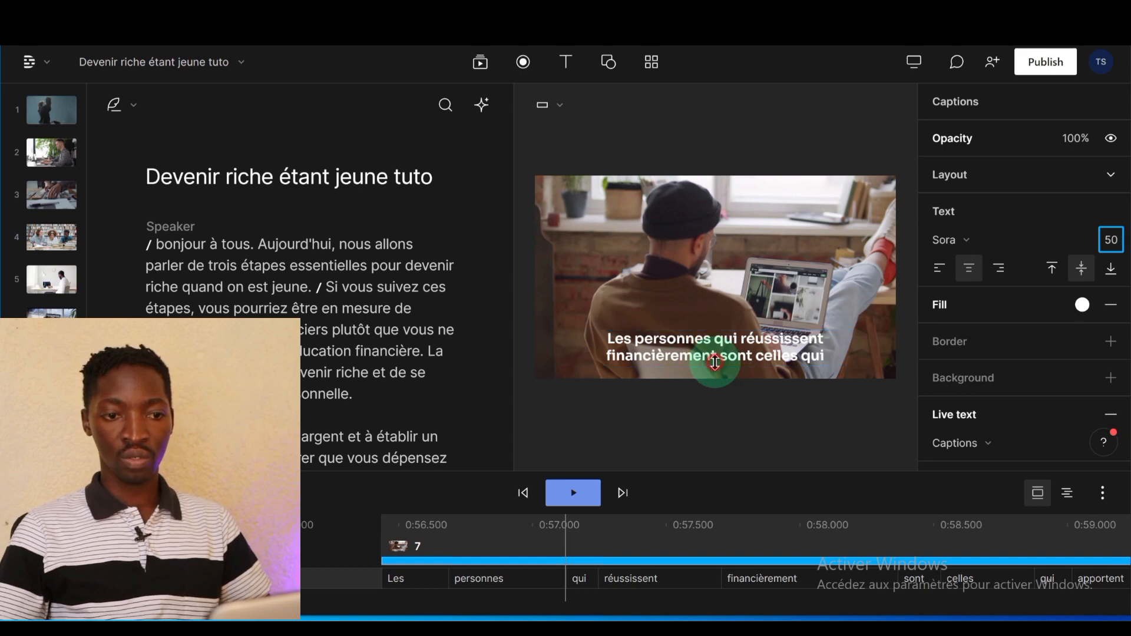
{"action": "left_click_drag", "start_coordinate": [714, 363], "coordinate": [714, 350]}
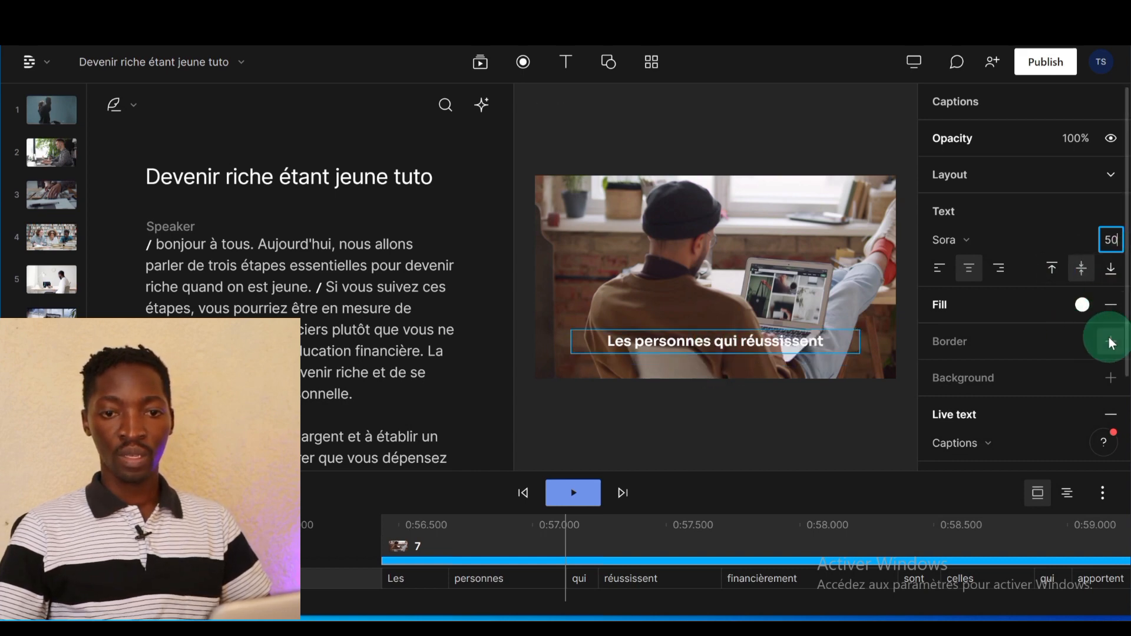
- Enable active word highlighting in the captions' live text settings and set the active word's fill to yellow (ffee00)
{"action": "scroll", "coordinate": [1111, 343], "scroll_direction": "down", "scroll_amount": 2}
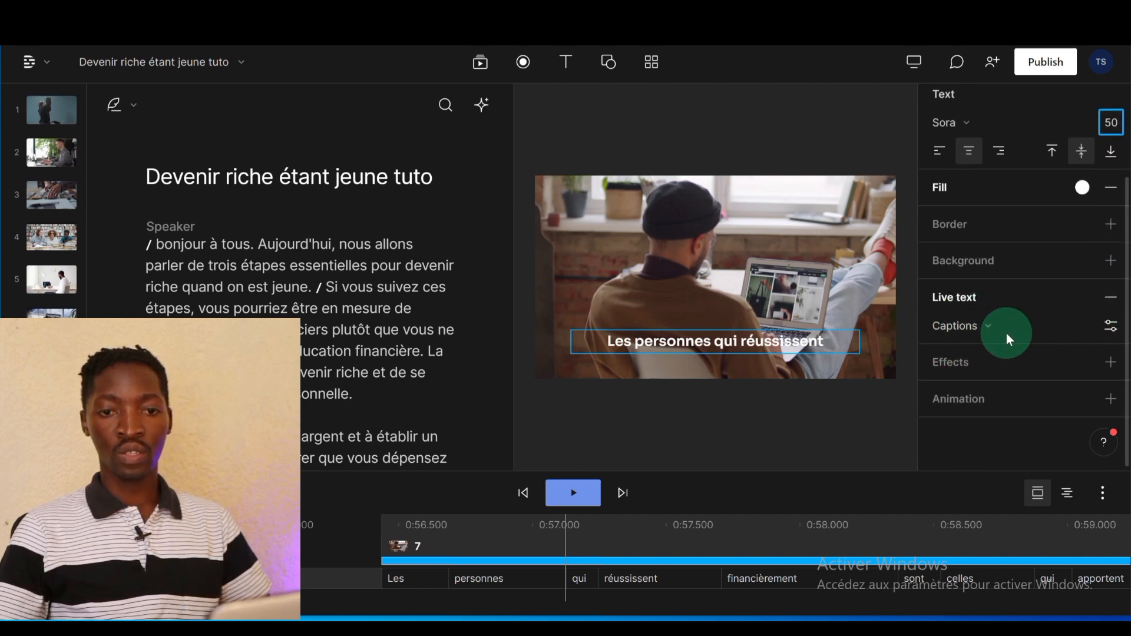
{"action": "left_click", "coordinate": [1110, 325]}
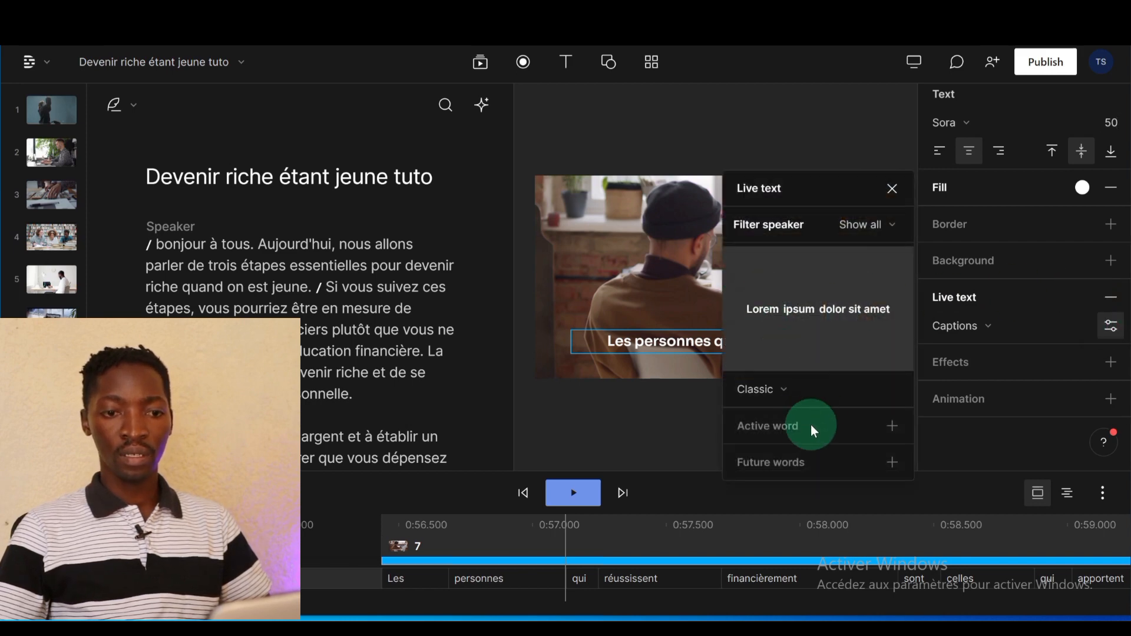
{"action": "left_click", "coordinate": [890, 427]}
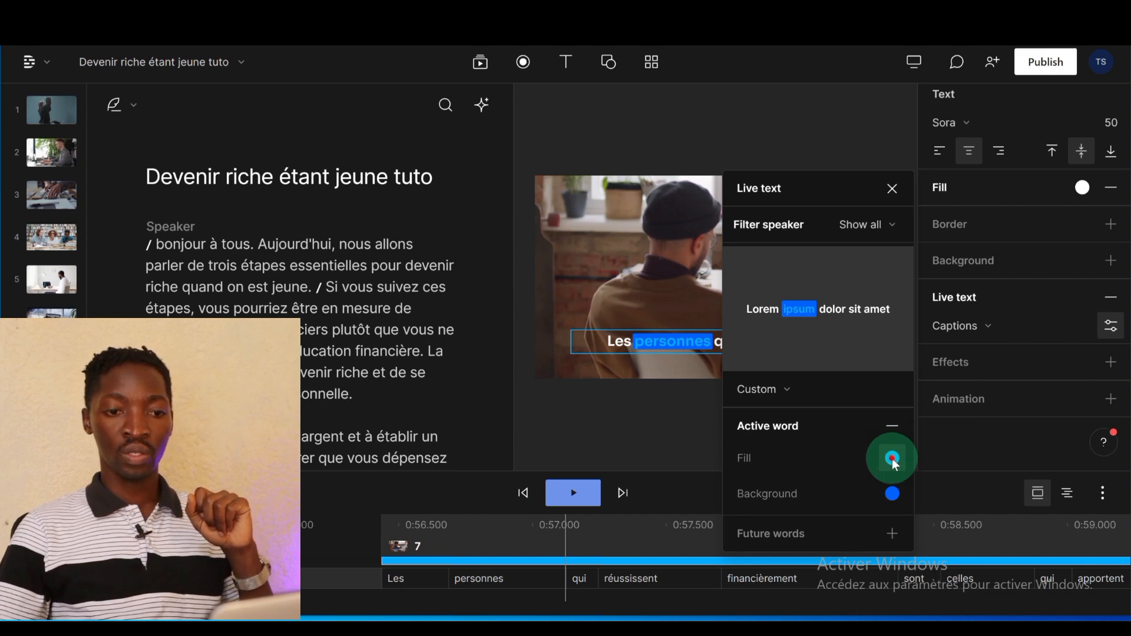
{"action": "left_click", "coordinate": [891, 458]}
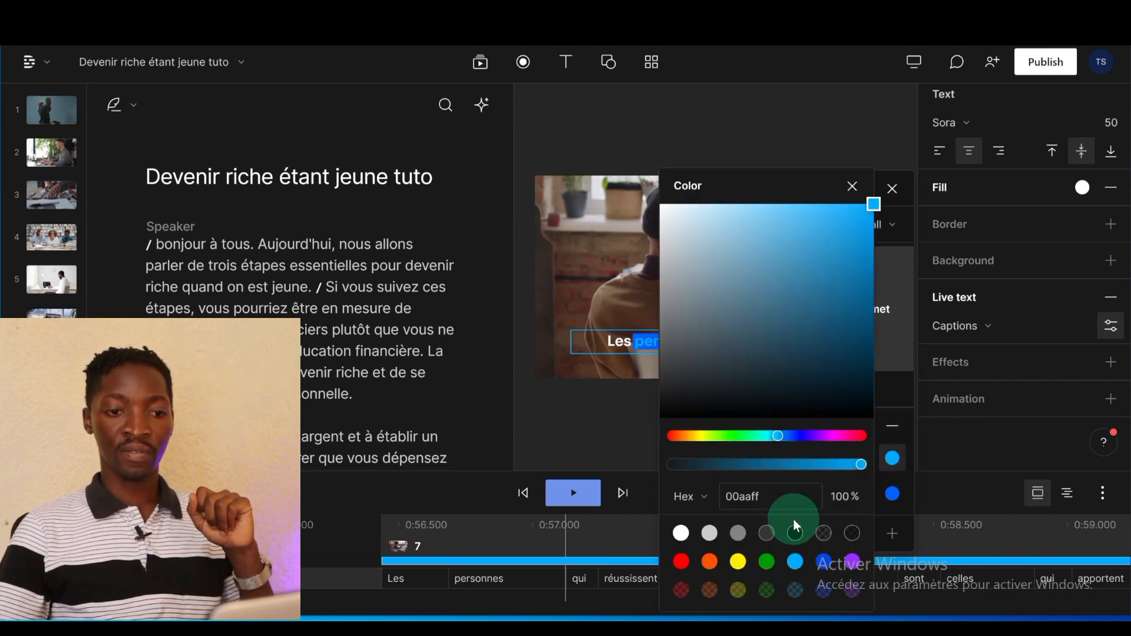
{"action": "left_click", "coordinate": [739, 561]}
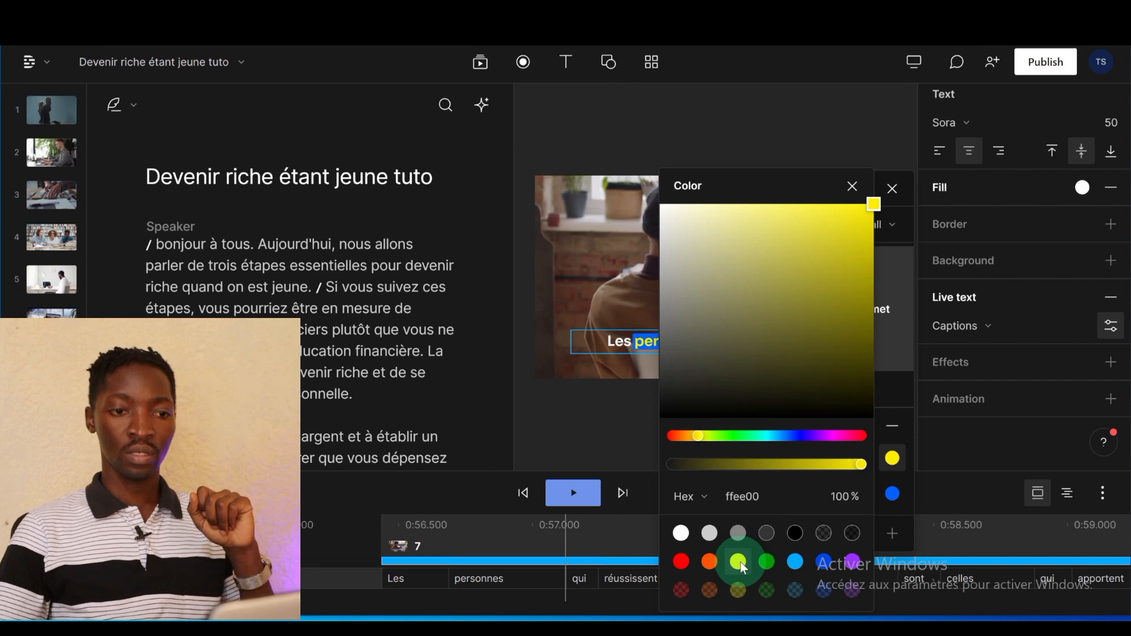
- Set the active word's background to black (000000) at 45% opacity in the captions' live text settings
{"action": "left_click", "coordinate": [899, 477]}
{"action": "left_click", "coordinate": [892, 495]}
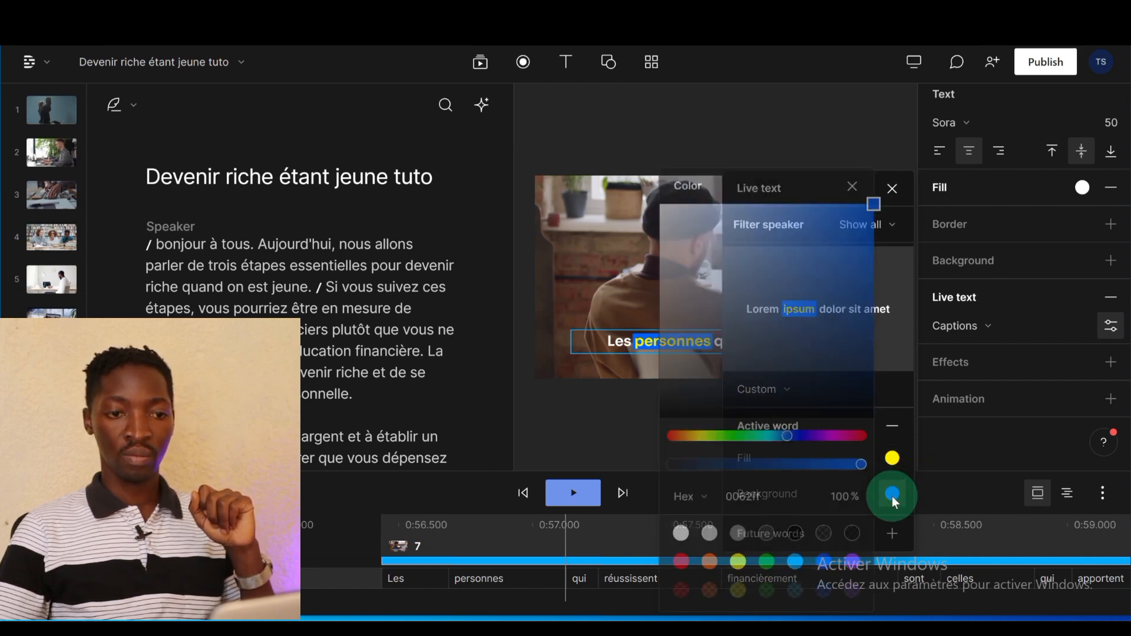
{"action": "left_click", "coordinate": [804, 539]}
{"action": "left_click", "coordinate": [854, 534]}
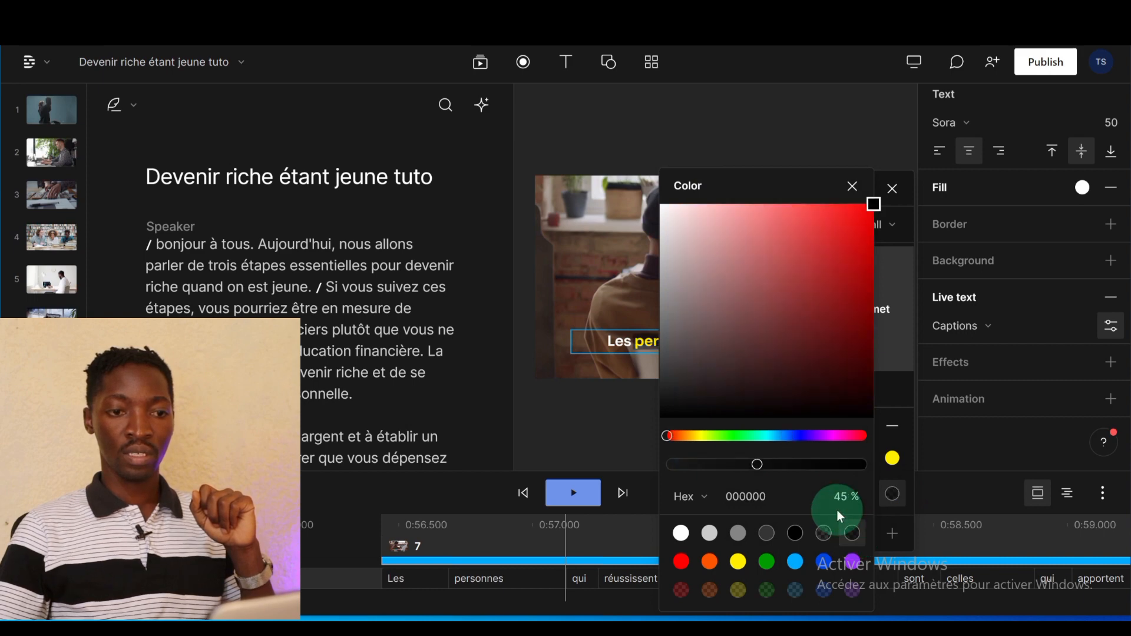
{"action": "left_click", "coordinate": [568, 259]}
{"action": "left_click", "coordinate": [748, 354]}
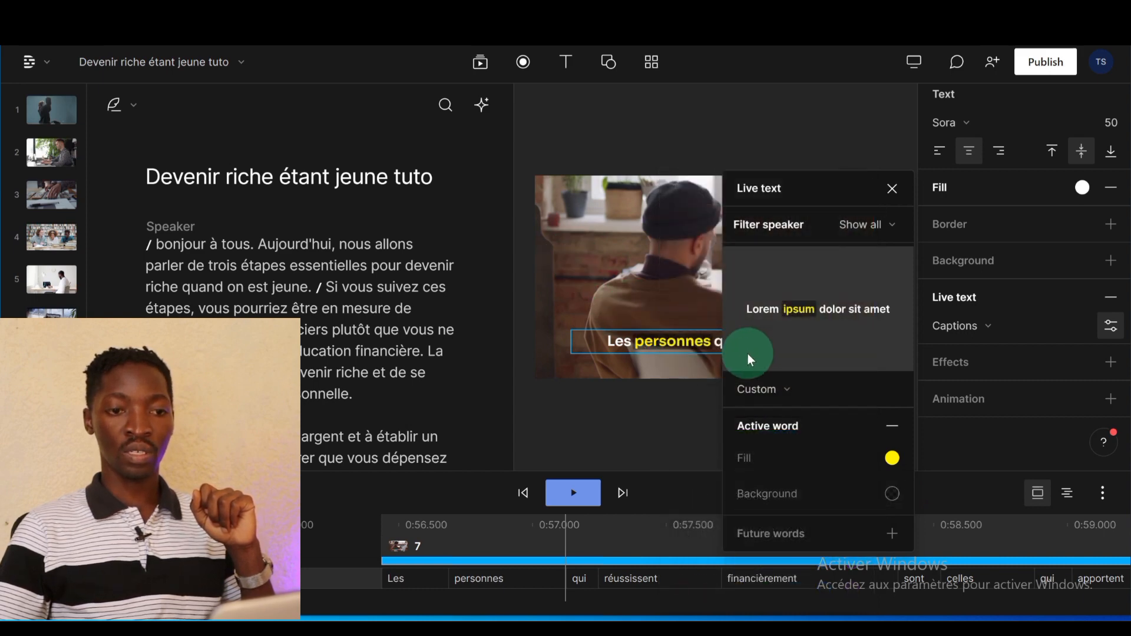
{"action": "left_click", "coordinate": [745, 347]}
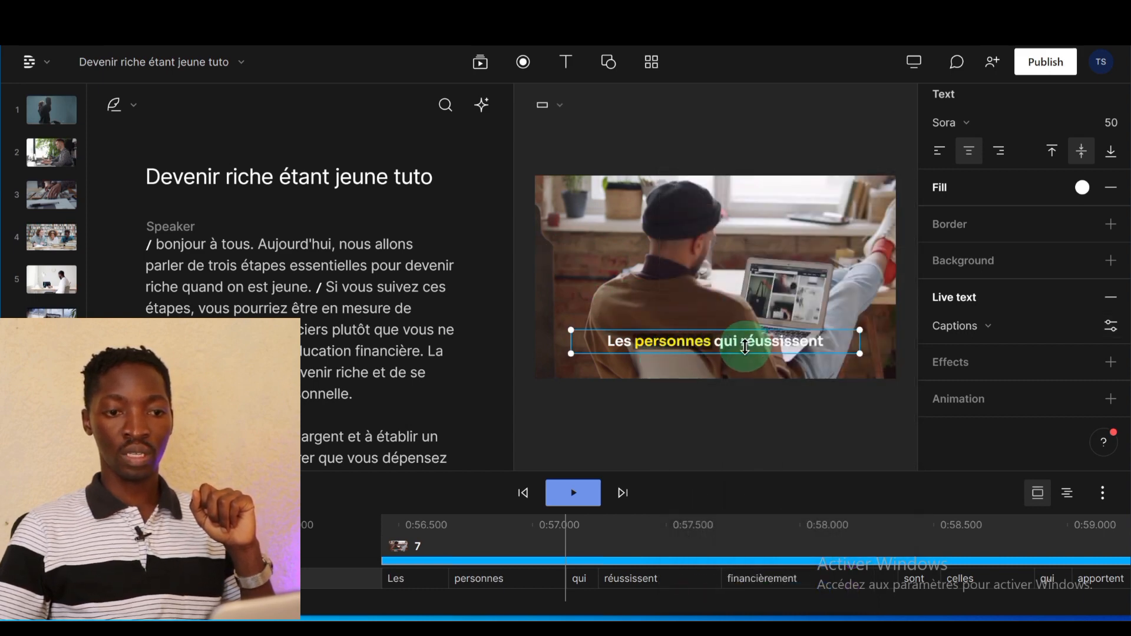
- Add a border of 10 to the caption text and move the caption box slightly higher on the video frame
{"action": "left_click", "coordinate": [1086, 224]}
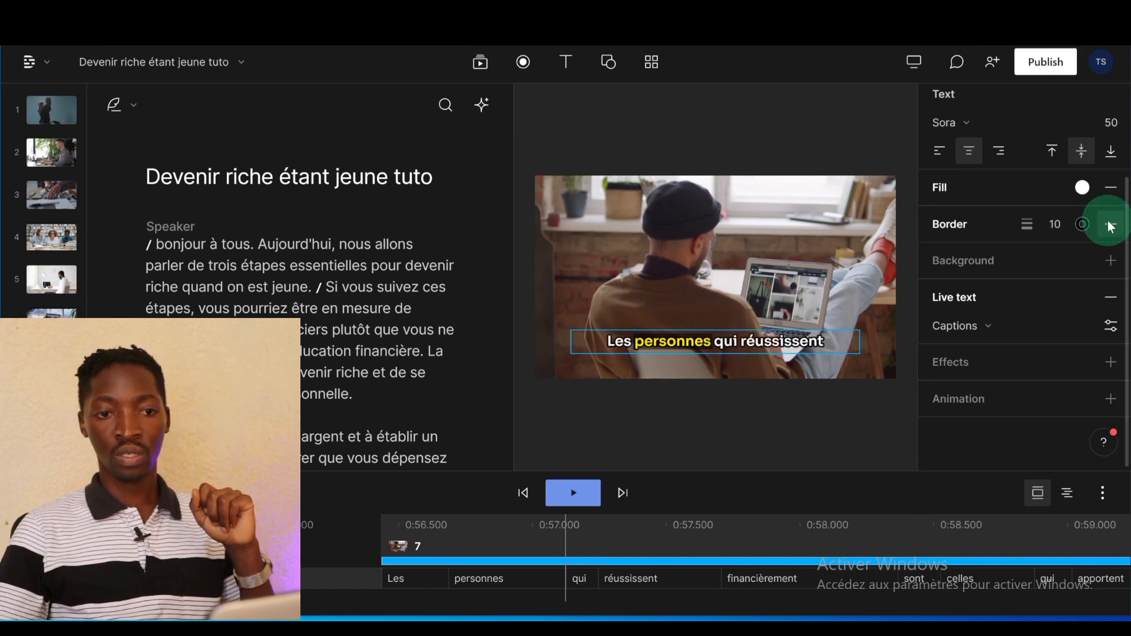
{"action": "left_click", "coordinate": [400, 382]}
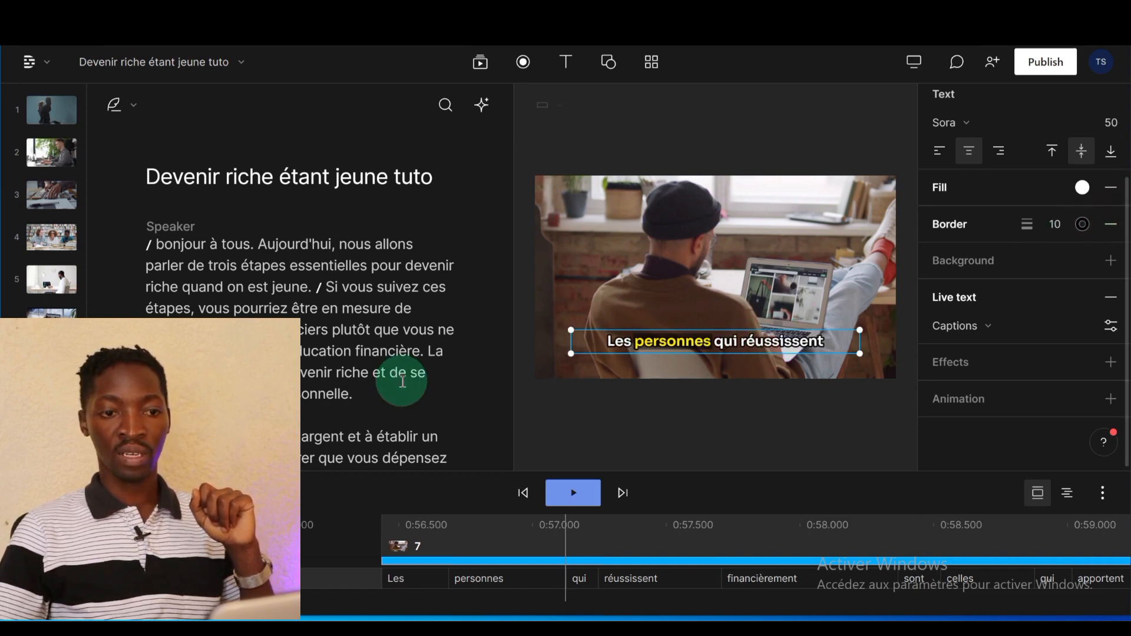
{"action": "left_click", "coordinate": [677, 336]}
{"action": "left_click_drag", "start_coordinate": [678, 337], "coordinate": [723, 320]}
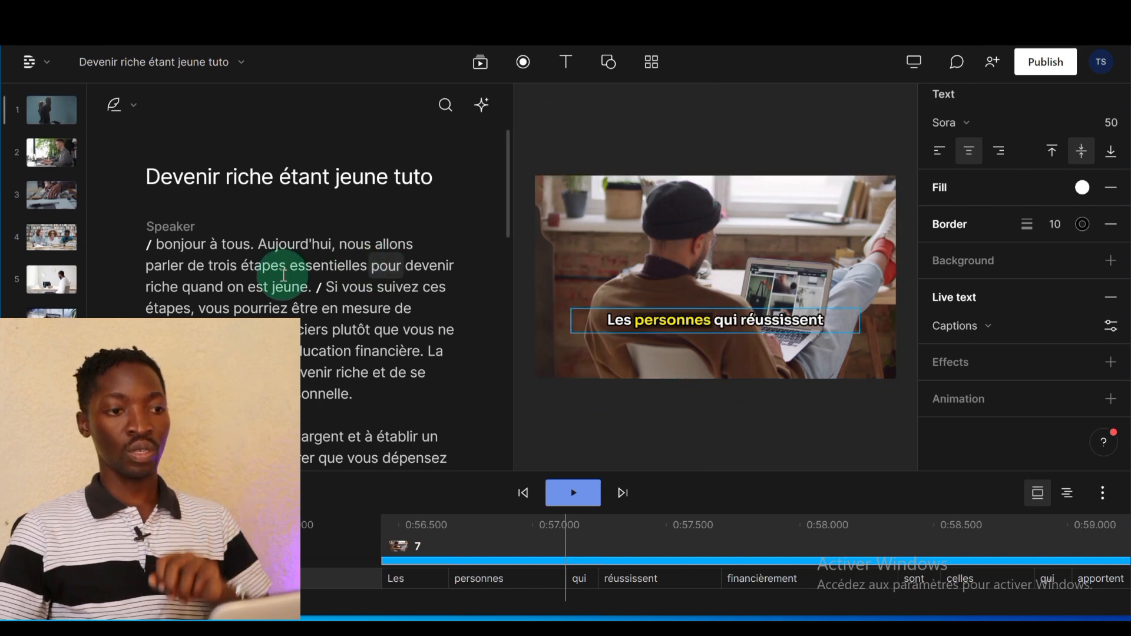
- Play the video from "bonjour à tous" and look through the script to check whether the captions cover the earlier scenes
{"action": "left_click", "coordinate": [184, 241]}
{"action": "left_click", "coordinate": [168, 246]}
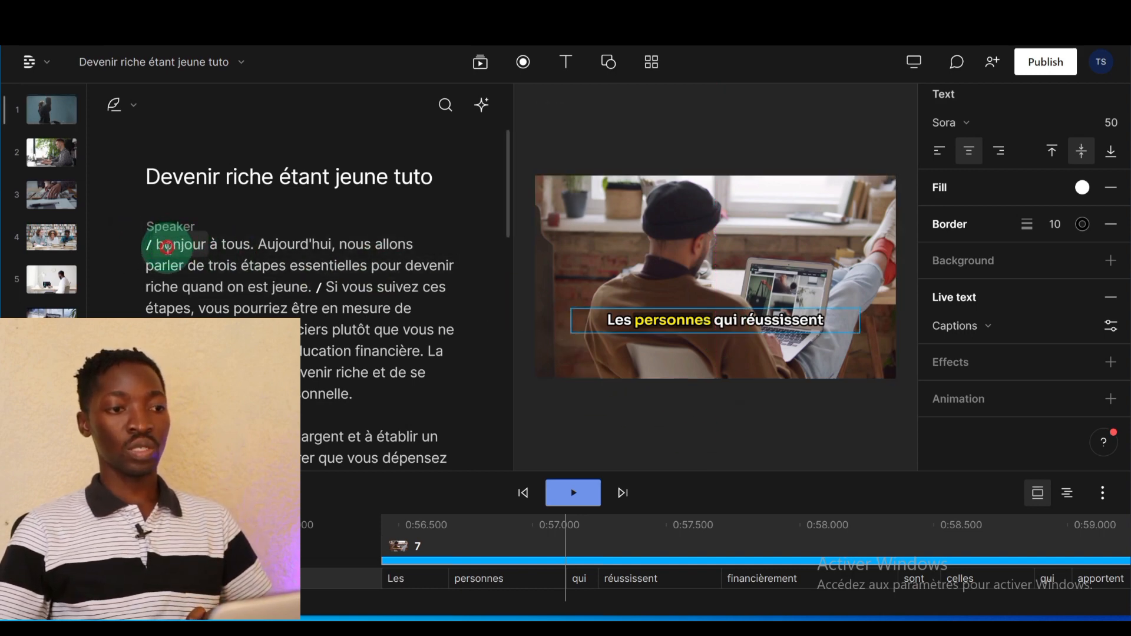
{"action": "key", "text": "space"}
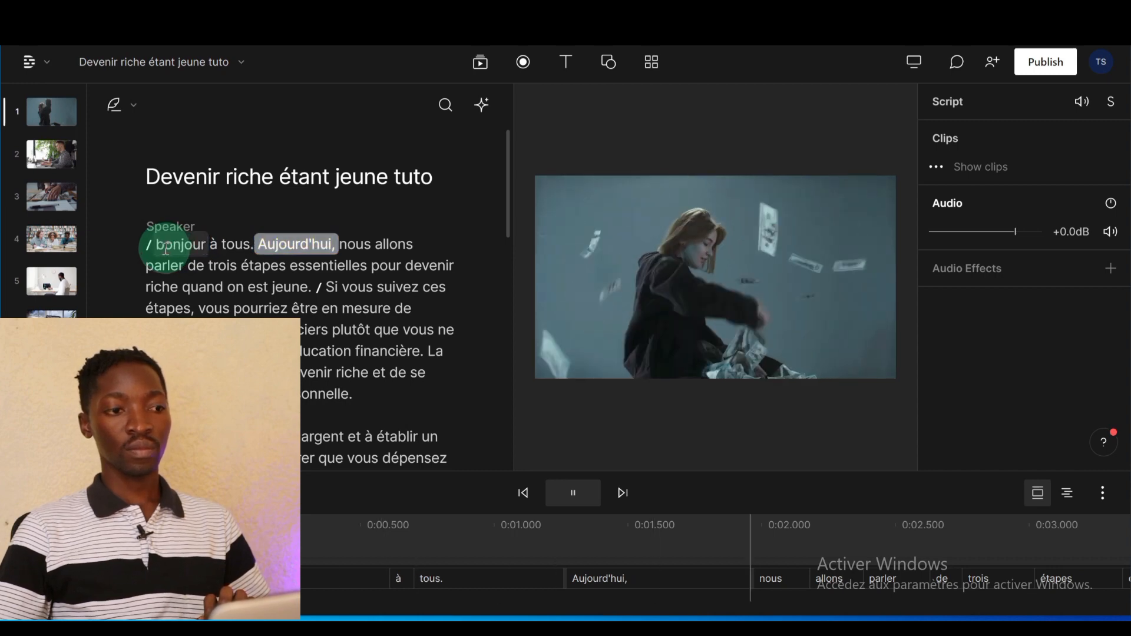
{"action": "key", "text": "space"}
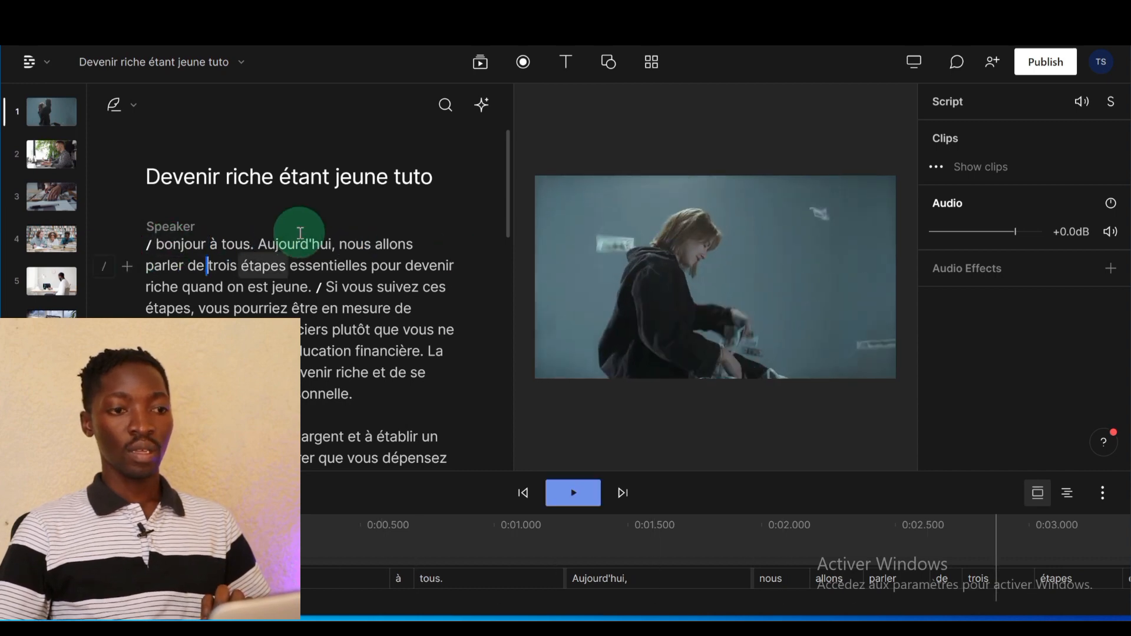
{"action": "scroll", "coordinate": [407, 316], "scroll_direction": "down", "scroll_amount": 10}
{"action": "scroll", "coordinate": [407, 316], "scroll_direction": "up", "scroll_amount": 10}
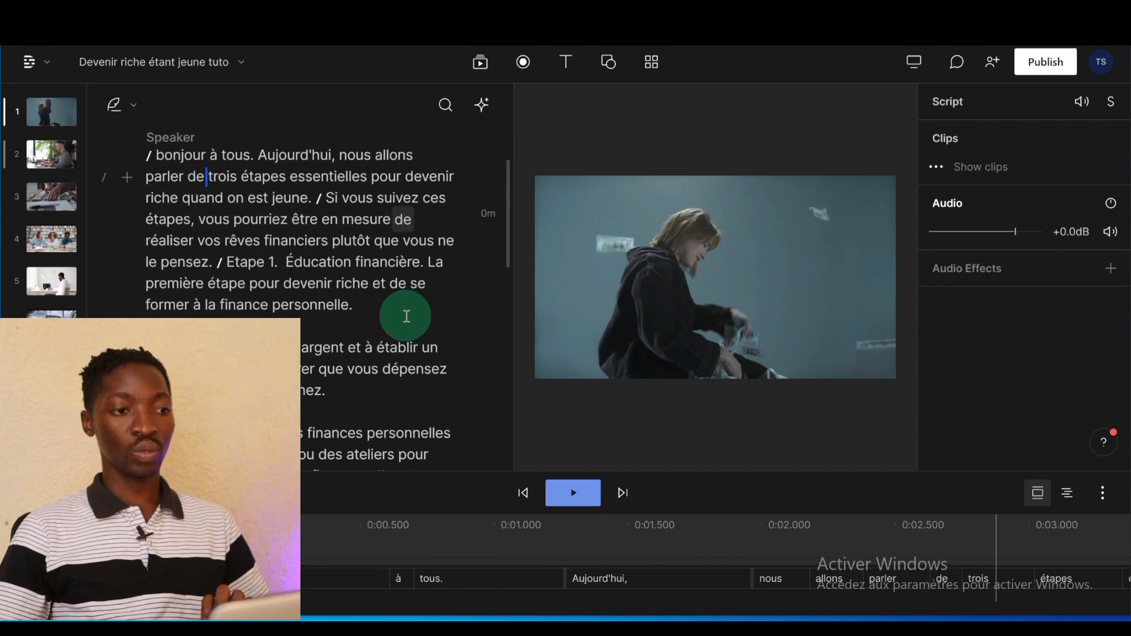
{"action": "scroll", "coordinate": [164, 246], "scroll_direction": "down", "scroll_amount": 8}
{"action": "scroll", "coordinate": [164, 247], "scroll_direction": "up", "scroll_amount": 10}
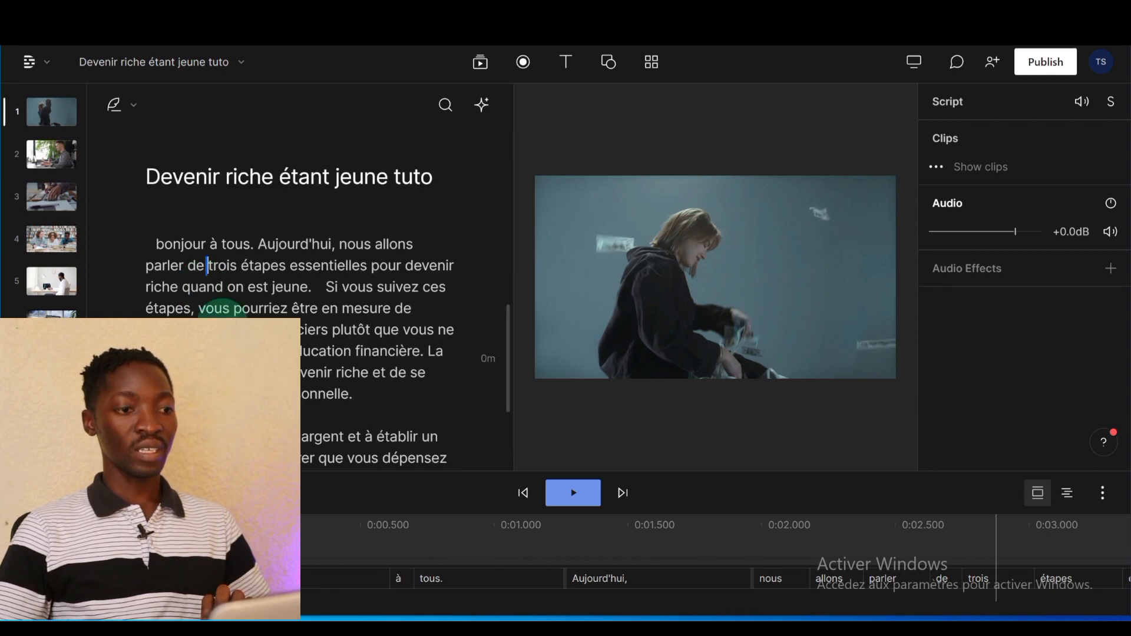
- Add captions to the script from "bonjour à tous" through "Les" at the start of the final paragraph
{"action": "left_click_drag", "start_coordinate": [162, 245], "coordinate": [294, 308]}
{"action": "left_click", "coordinate": [160, 246]}
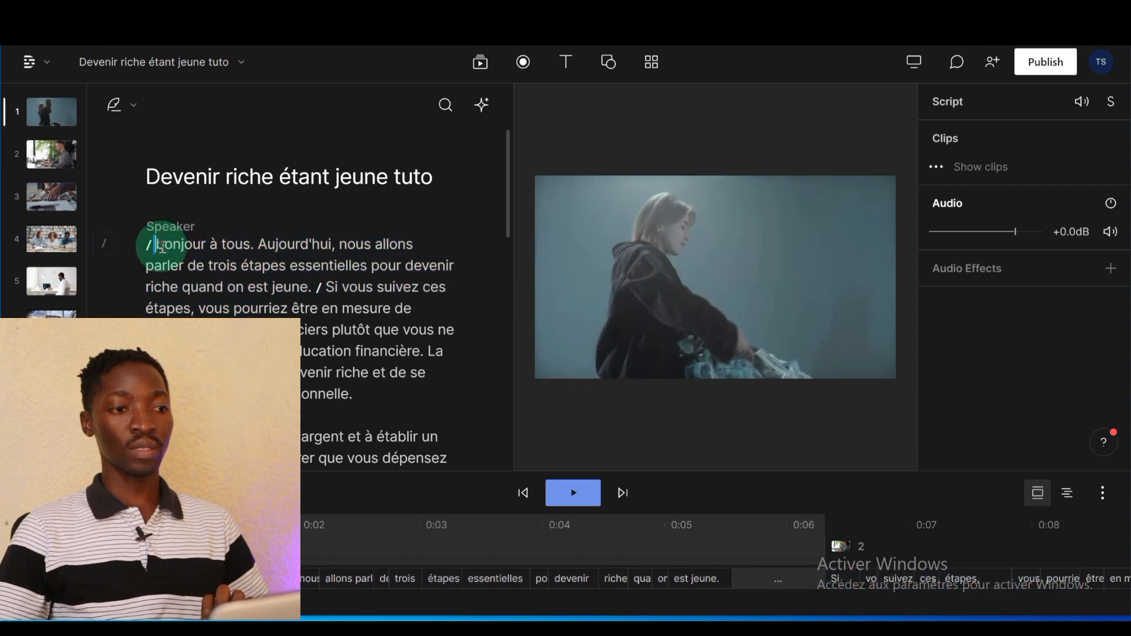
{"action": "left_click_drag", "start_coordinate": [162, 245], "coordinate": [165, 158]}
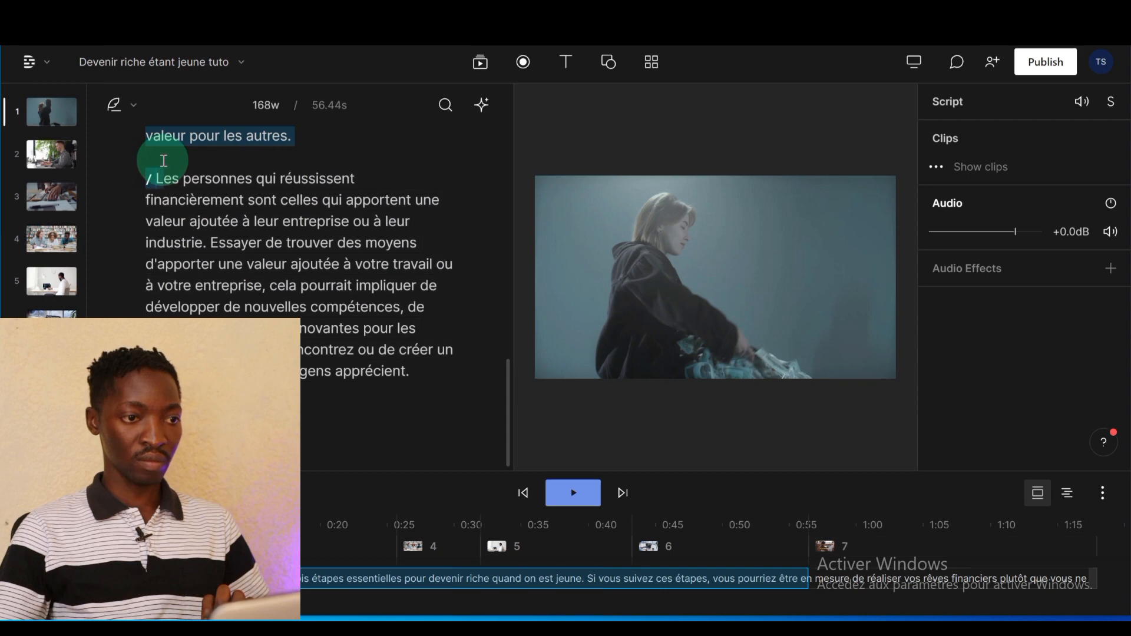
{"action": "left_click", "coordinate": [564, 61]}
{"action": "left_click", "coordinate": [561, 196]}
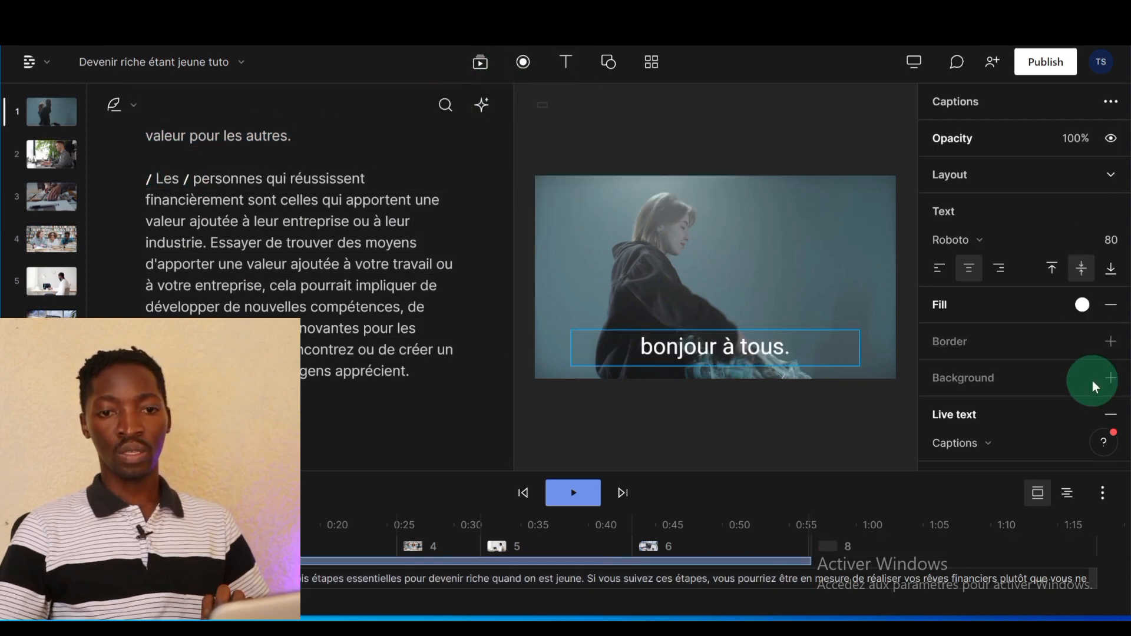
- Set the new captions' text size to 50 and font to Sora, and give them a border of 10
{"action": "left_click", "coordinate": [1107, 238]}
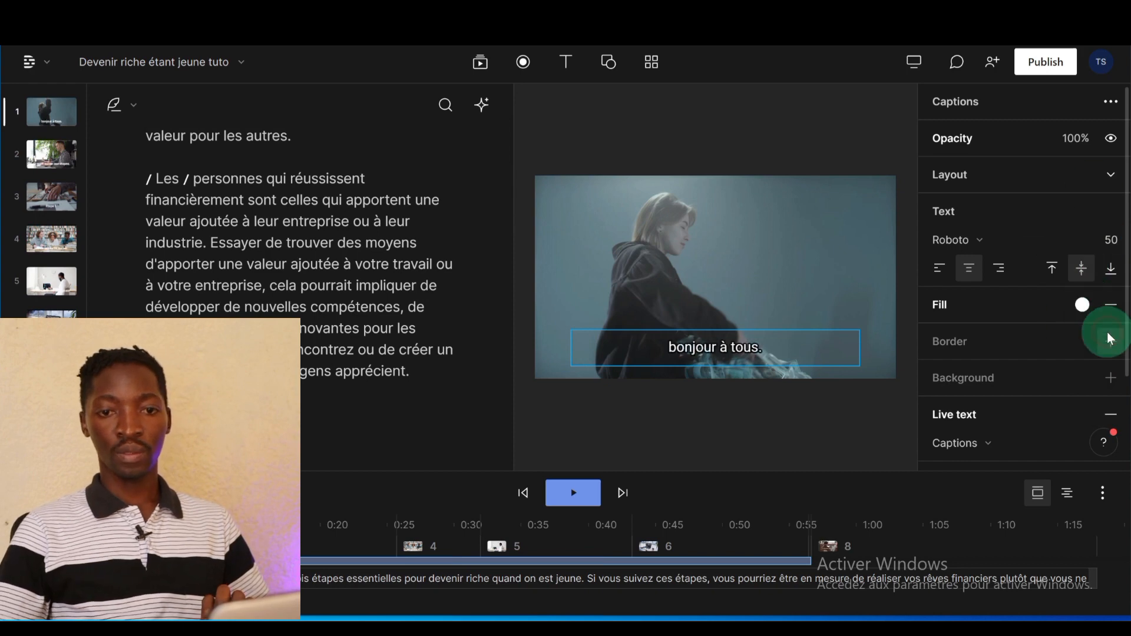
{"action": "left_click", "coordinate": [973, 238]}
{"action": "mouse_move", "coordinate": [942, 338]}
{"action": "left_click", "coordinate": [740, 479]}
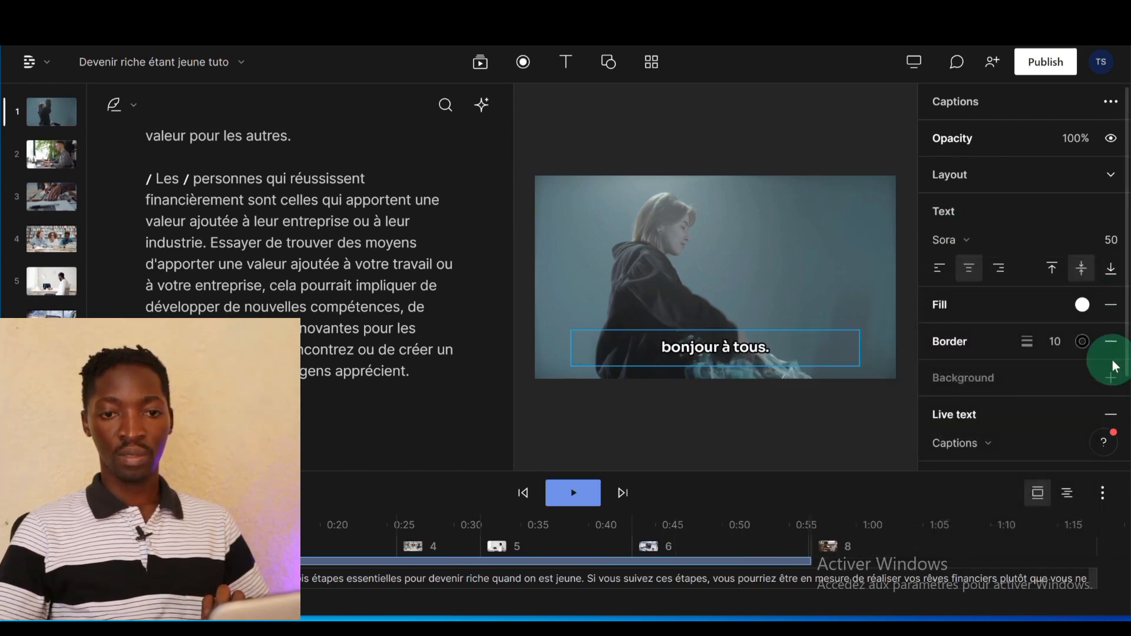
- Enable active word highlighting for the new captions with a yellow fill and a semi-transparent black background
{"action": "scroll", "coordinate": [1110, 341], "scroll_direction": "down", "scroll_amount": 2}
{"action": "left_click", "coordinate": [1110, 325]}
{"action": "left_click", "coordinate": [891, 425]}
{"action": "left_click", "coordinate": [891, 457]}
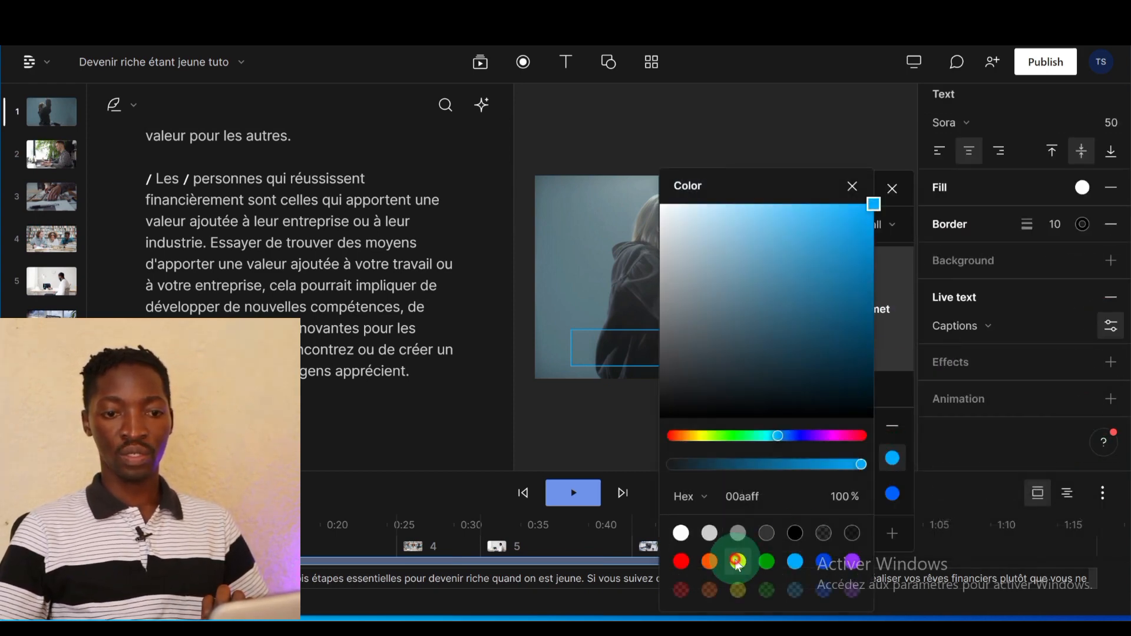
{"action": "left_click", "coordinate": [878, 522]}
{"action": "left_click", "coordinate": [892, 493]}
{"action": "left_click", "coordinate": [854, 533]}
{"action": "left_click", "coordinate": [300, 252]}
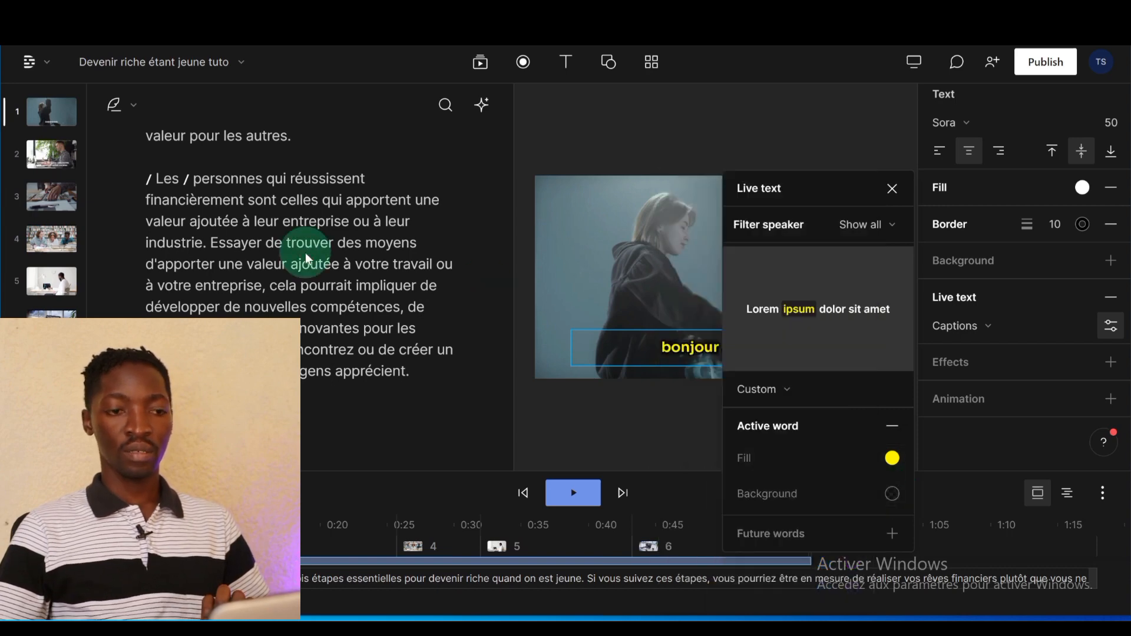
{"action": "left_click", "coordinate": [134, 197]}
- Reduce the caption box to a single line, move it higher on the frame and preview the captions from the script's beginning
{"action": "scroll", "coordinate": [134, 200], "scroll_direction": "up", "scroll_amount": 10}
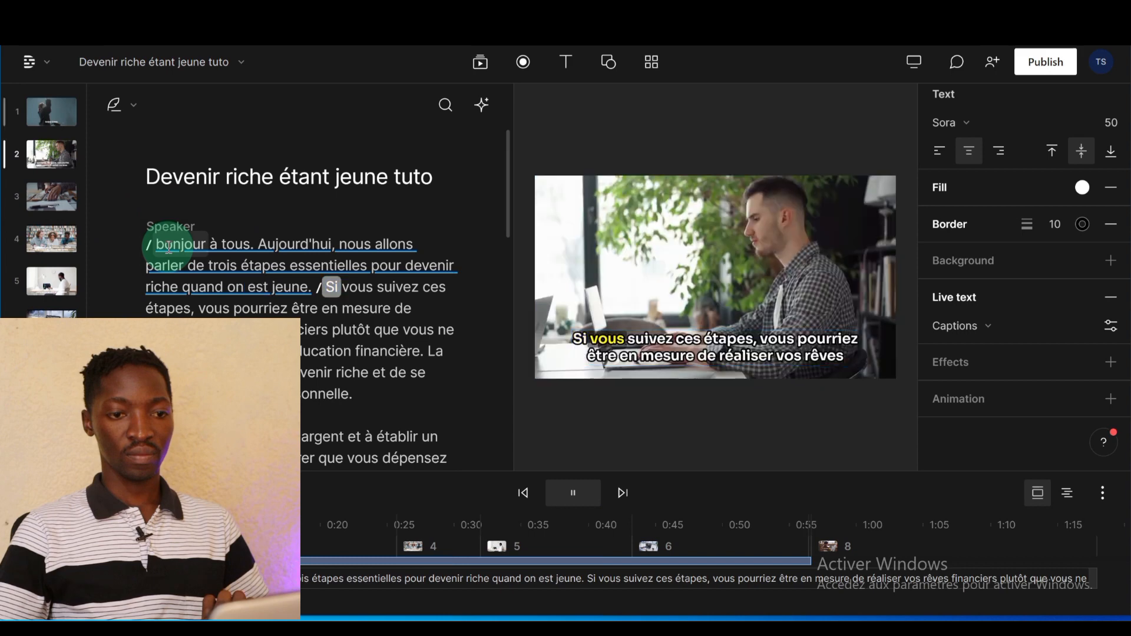
{"action": "left_click", "coordinate": [732, 378]}
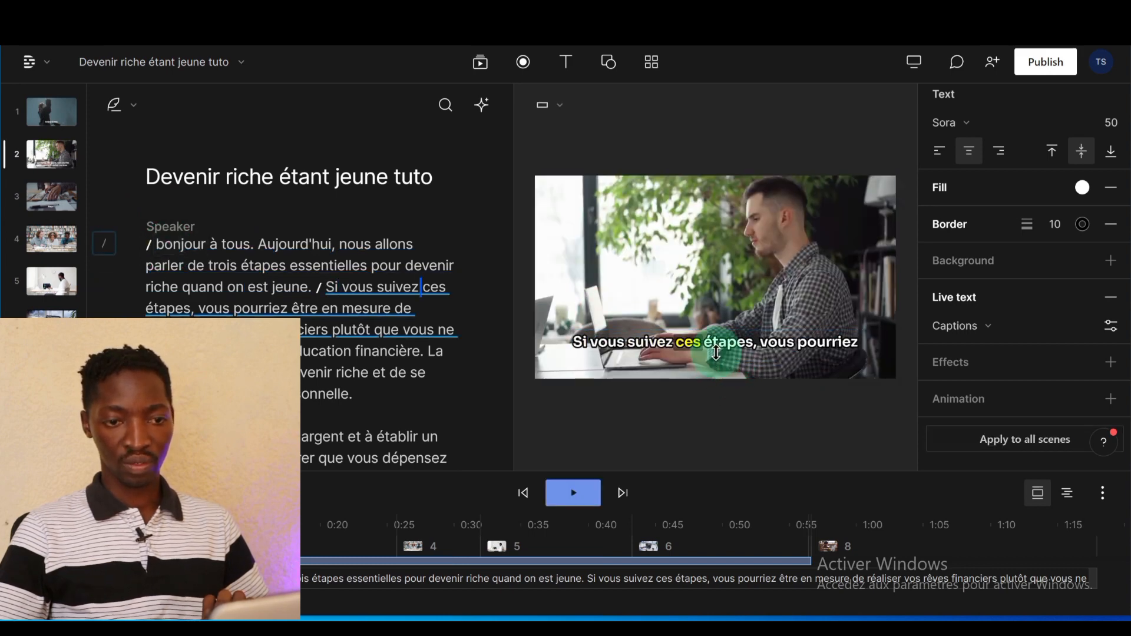
{"action": "left_click_drag", "start_coordinate": [747, 342], "coordinate": [749, 319]}
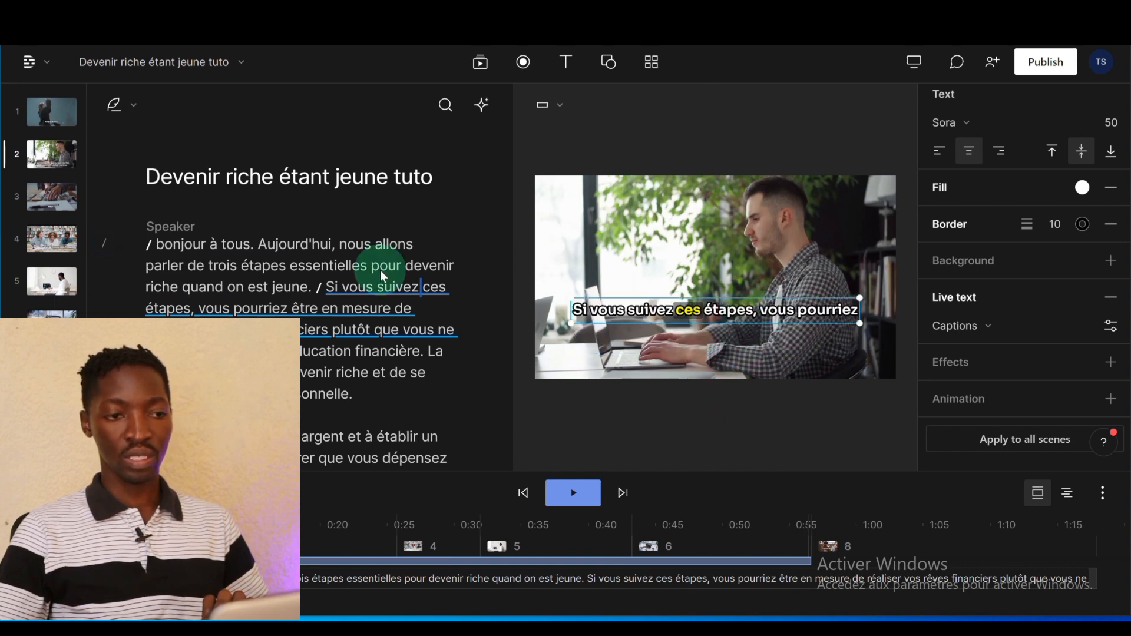
{"action": "left_click", "coordinate": [200, 245]}
{"action": "key", "text": "space"}
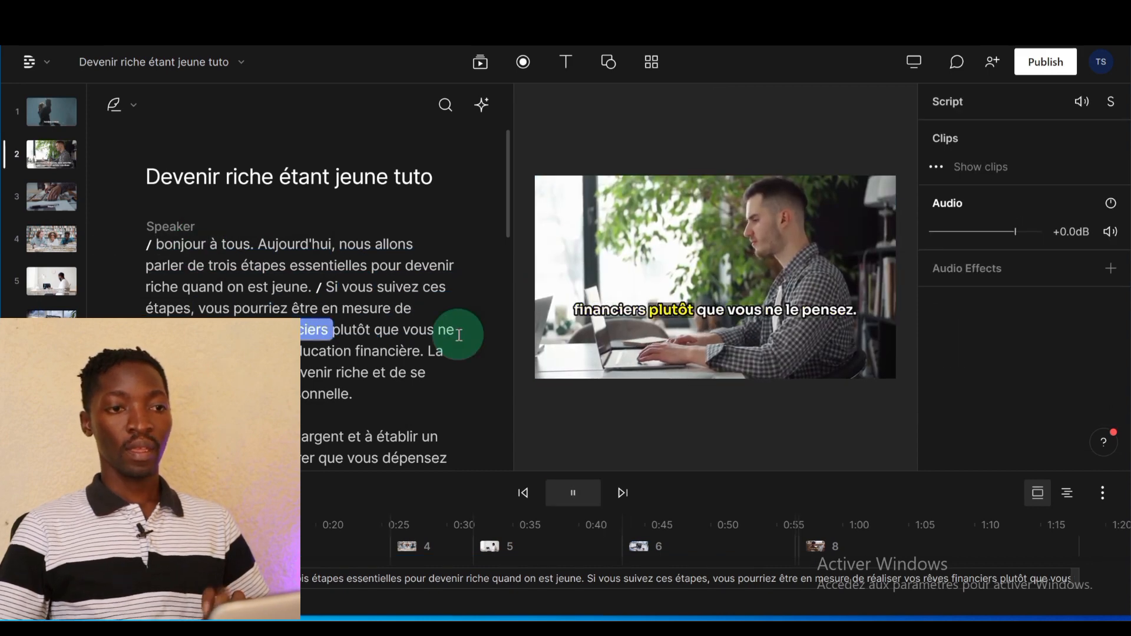
{"action": "key", "text": "space"}
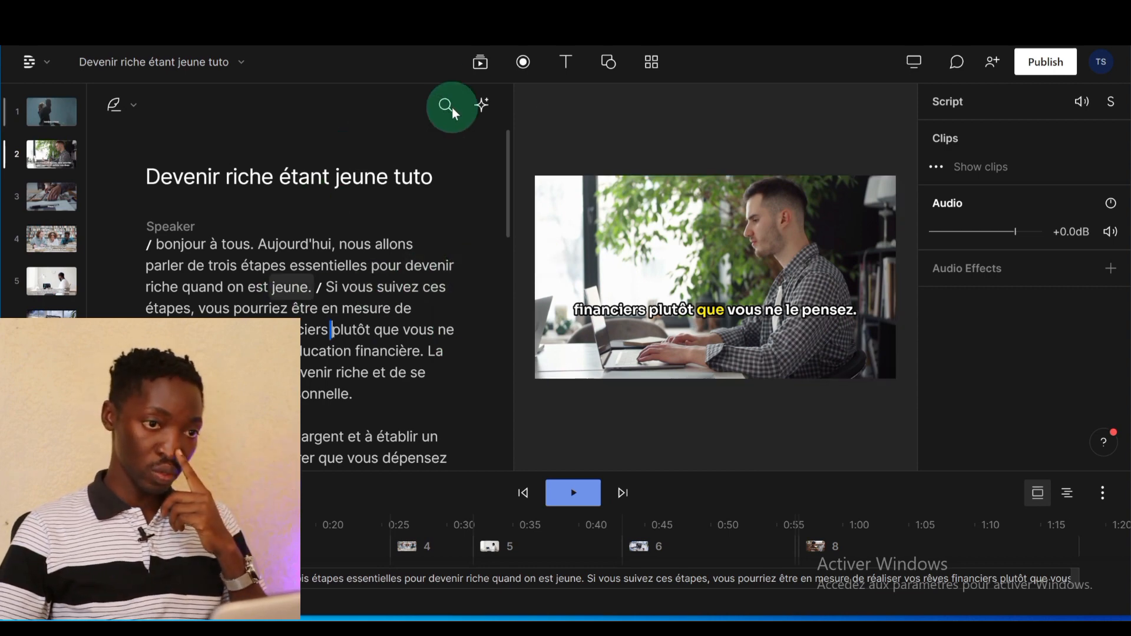
- Browse the stock music library and add the track "Say Yes (Instrumental Version)" to the project
{"action": "left_click", "coordinate": [481, 63]}
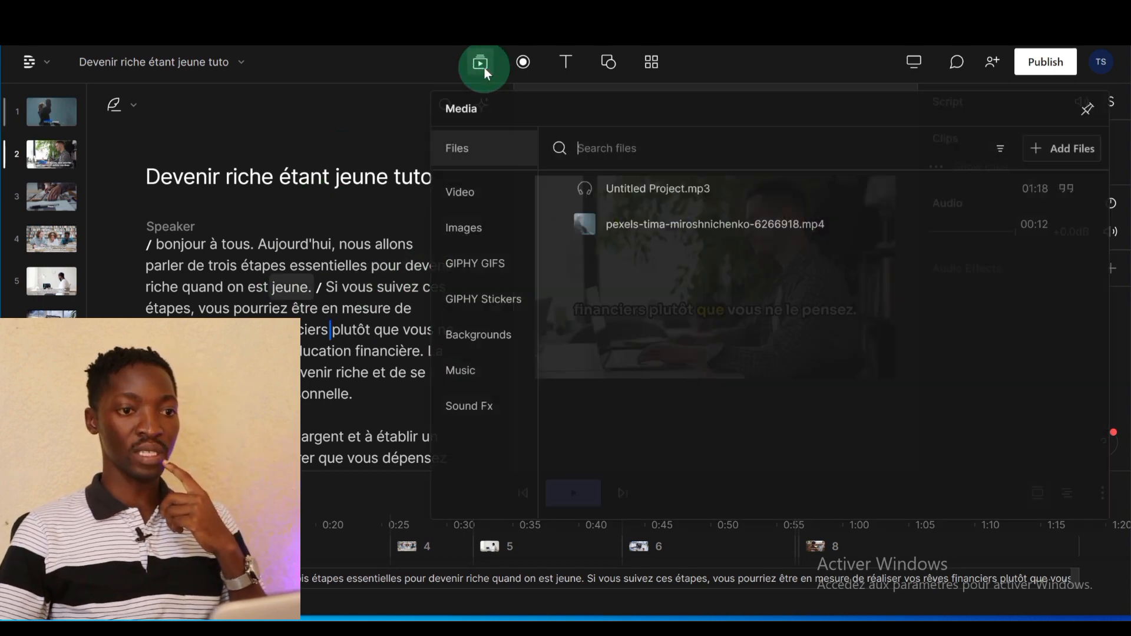
{"action": "left_click", "coordinate": [463, 372]}
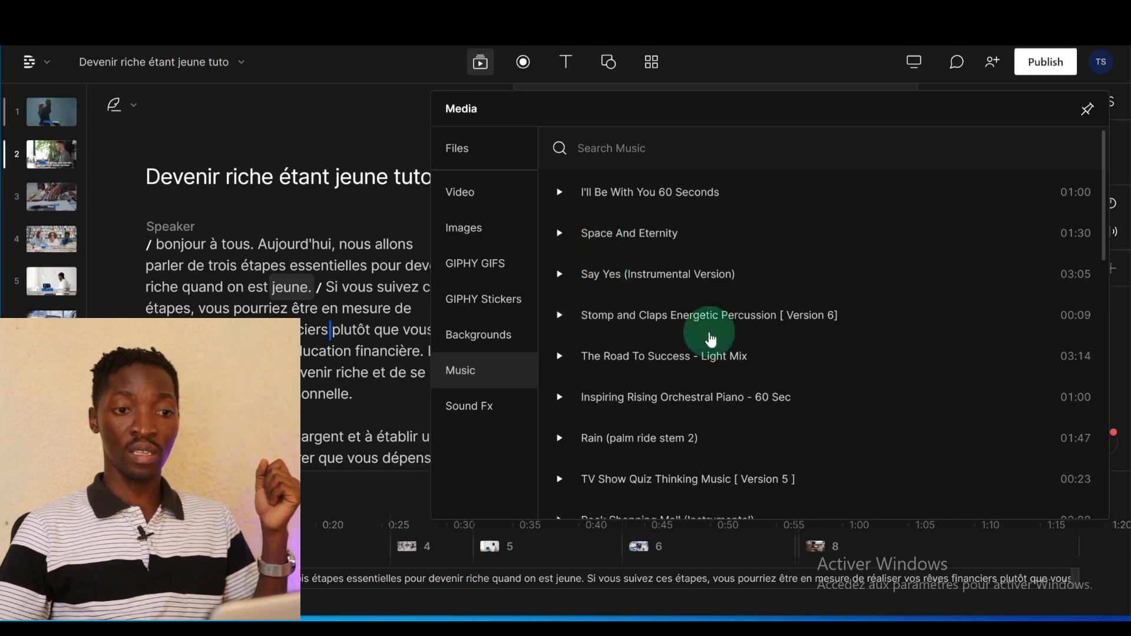
{"action": "scroll", "coordinate": [576, 415], "scroll_direction": "down", "scroll_amount": 2}
{"action": "scroll", "coordinate": [576, 415], "scroll_direction": "down", "scroll_amount": 5}
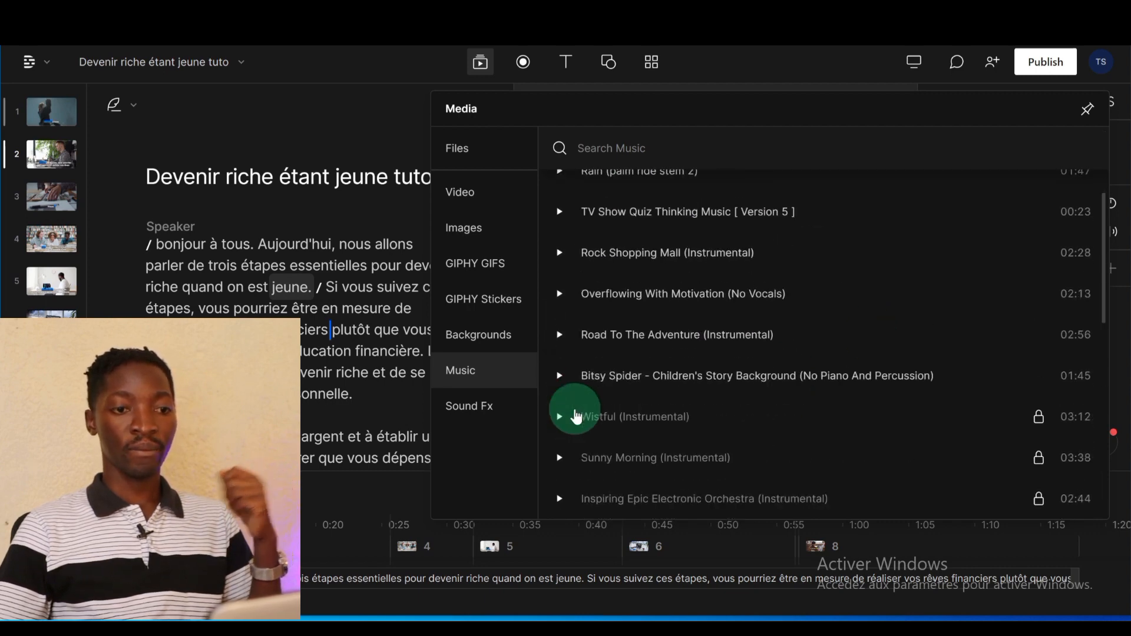
{"action": "scroll", "coordinate": [576, 415], "scroll_direction": "up", "scroll_amount": 7}
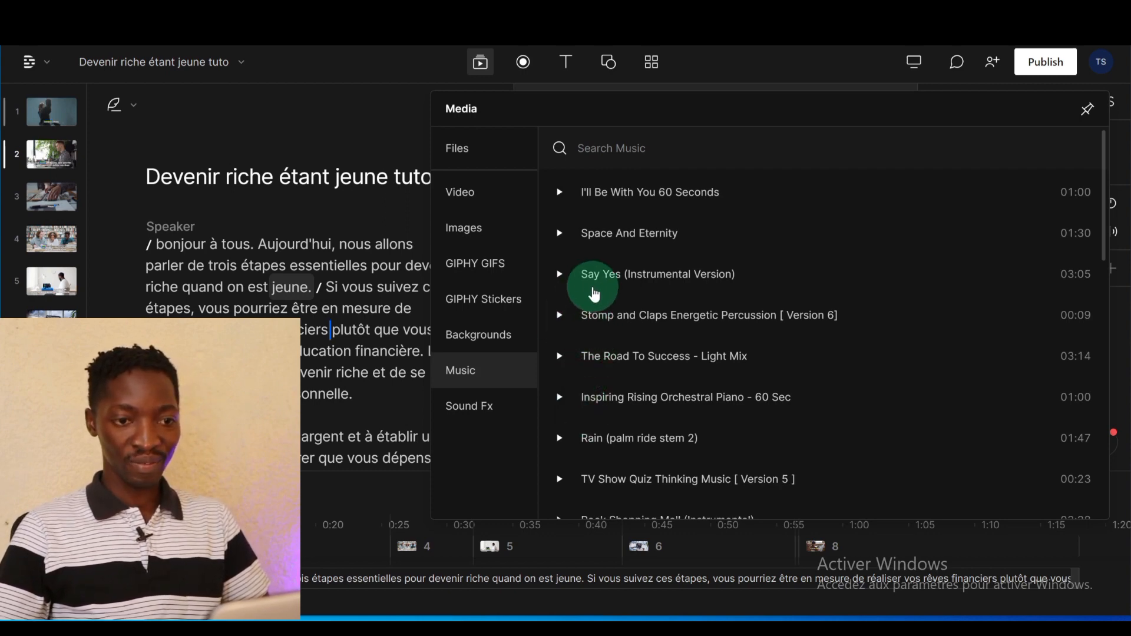
{"action": "left_click", "coordinate": [613, 282]}
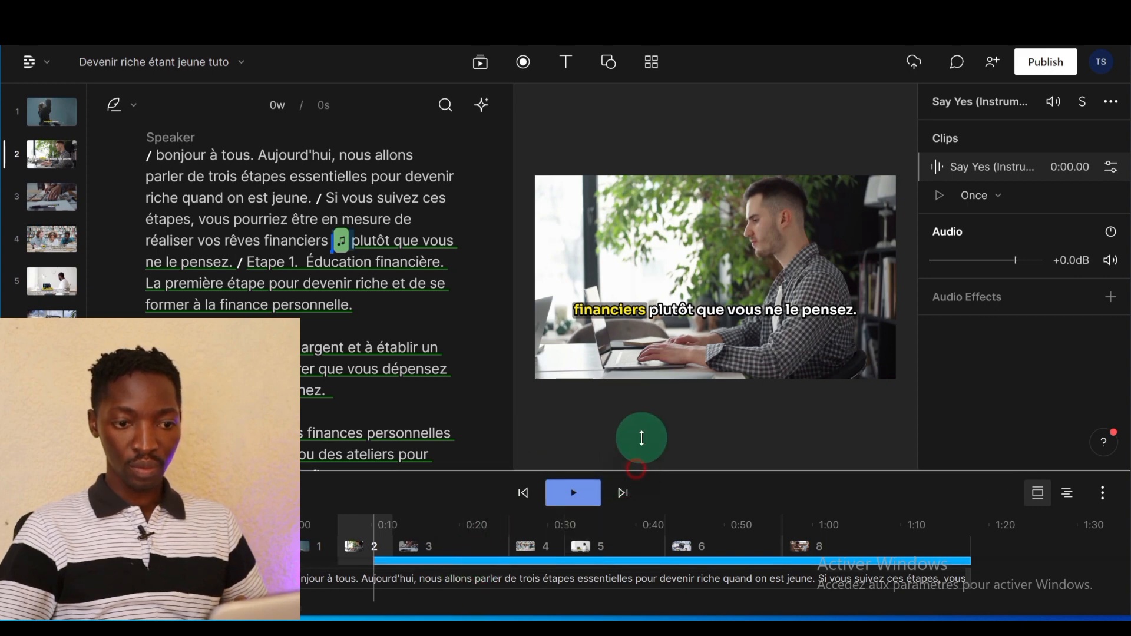
- Move the music clip to the very start of the timeline and extend it to the end of the voiceover
{"action": "left_click_drag", "start_coordinate": [641, 437], "coordinate": [642, 425]}
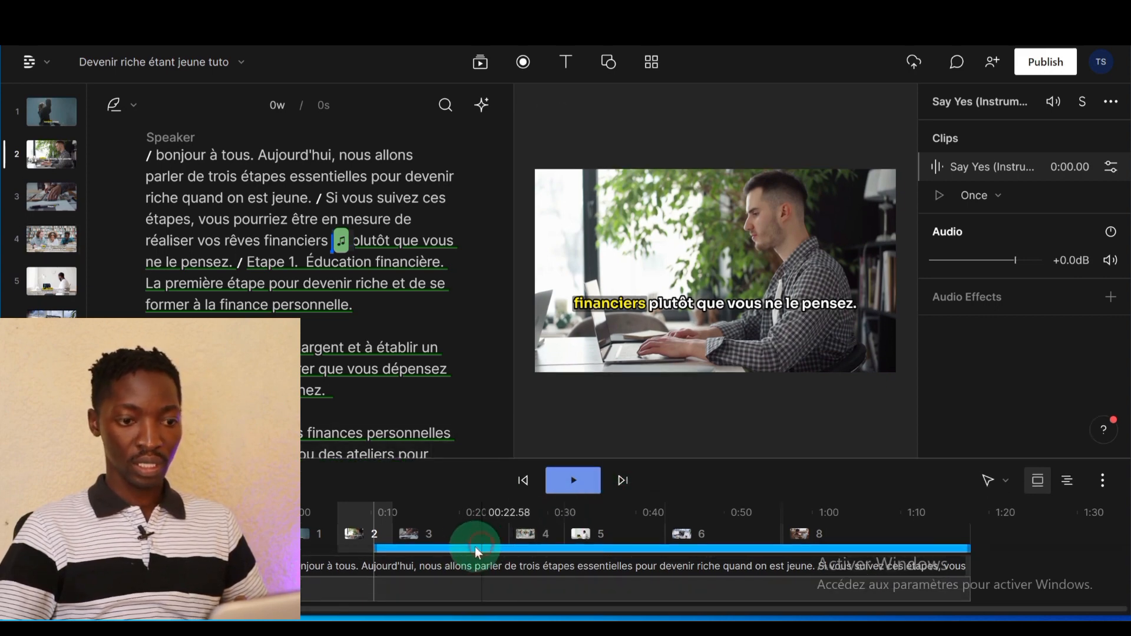
{"action": "left_click_drag", "start_coordinate": [478, 552], "coordinate": [330, 551]}
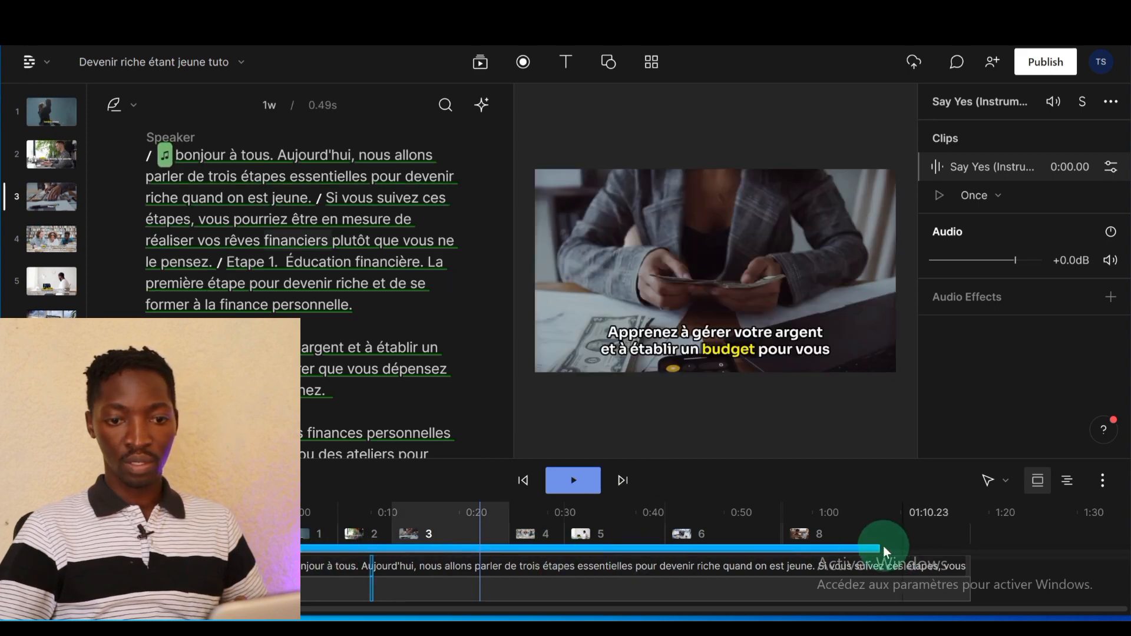
{"action": "left_click_drag", "start_coordinate": [879, 548], "coordinate": [981, 547]}
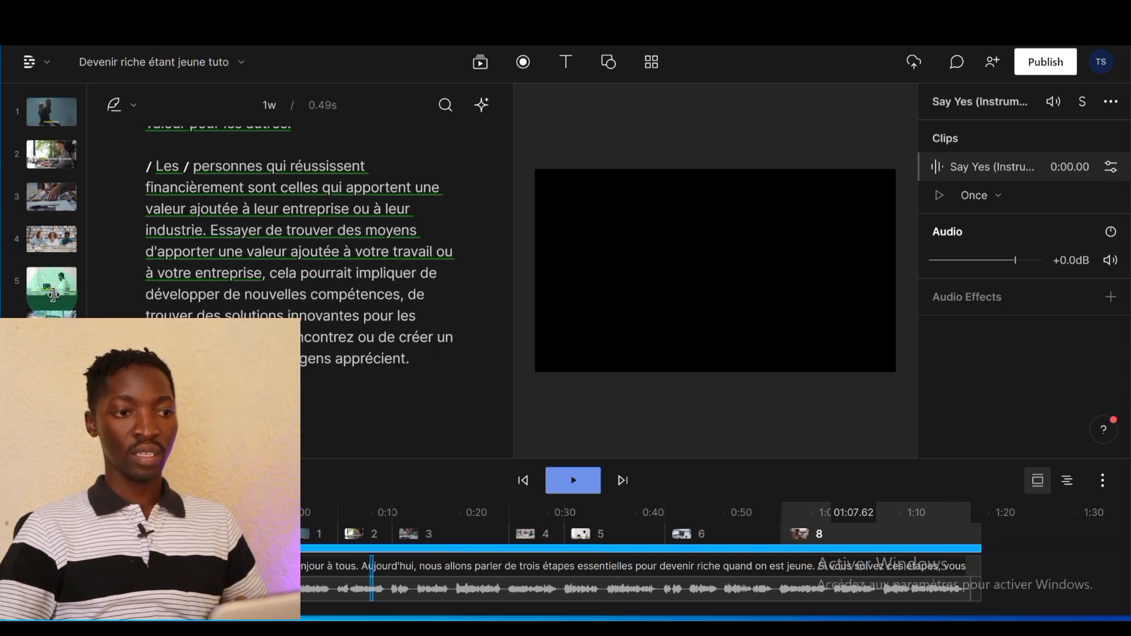
- Set the music track's volume to -25 dB and play the video from "bonjour à tous" to check the mix
{"action": "scroll", "coordinate": [188, 252], "scroll_direction": "up", "scroll_amount": 10}
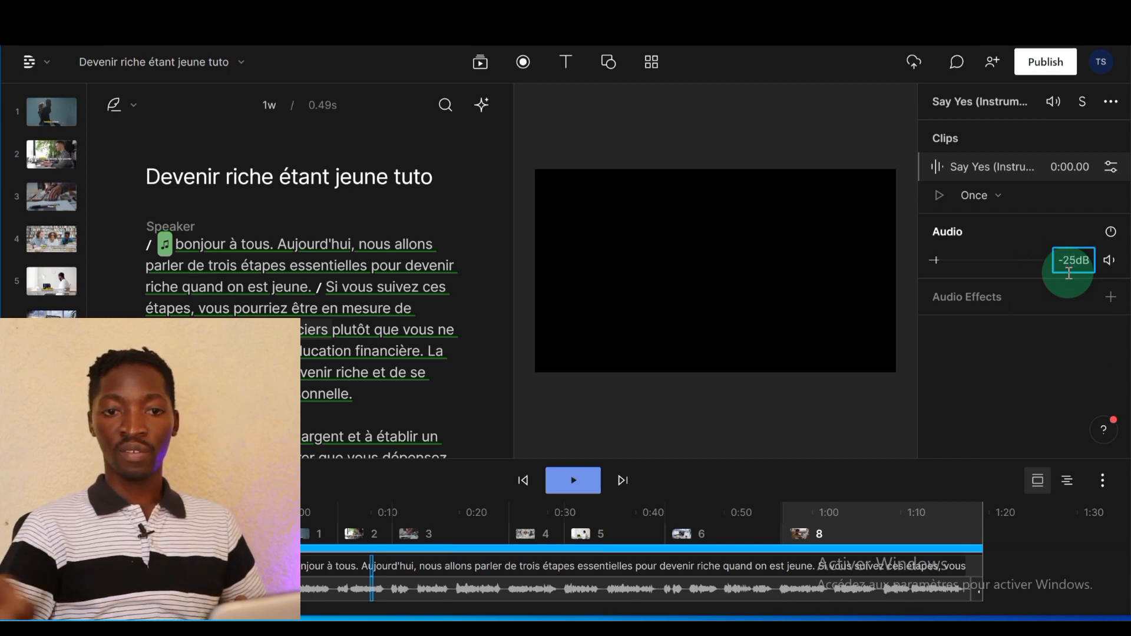
{"action": "left_click", "coordinate": [174, 243]}
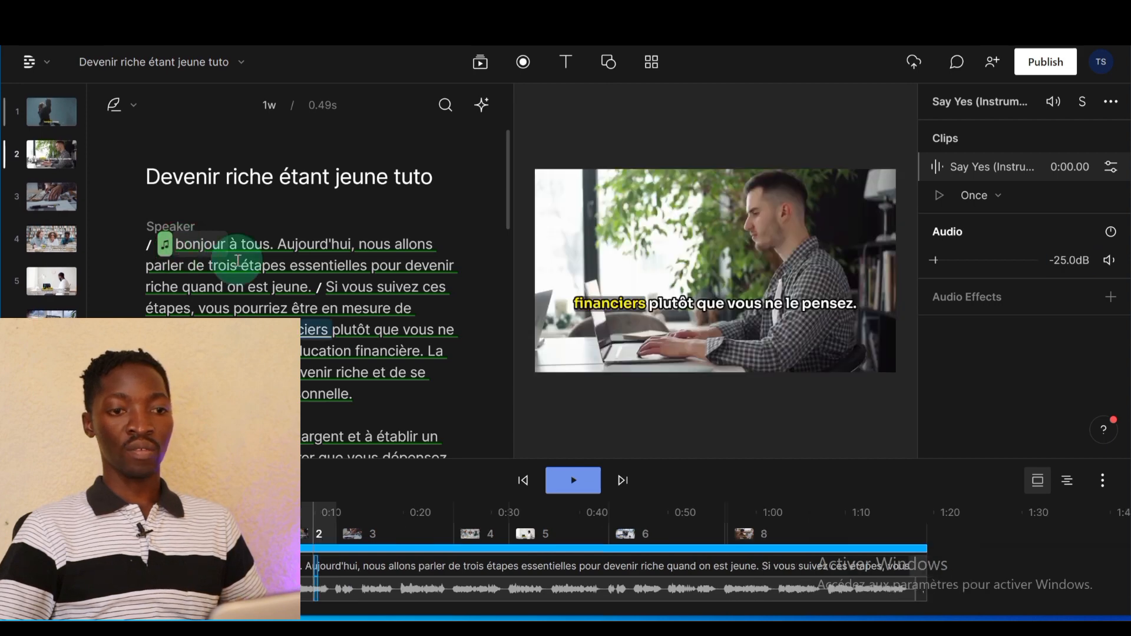
{"action": "left_click", "coordinate": [154, 237]}
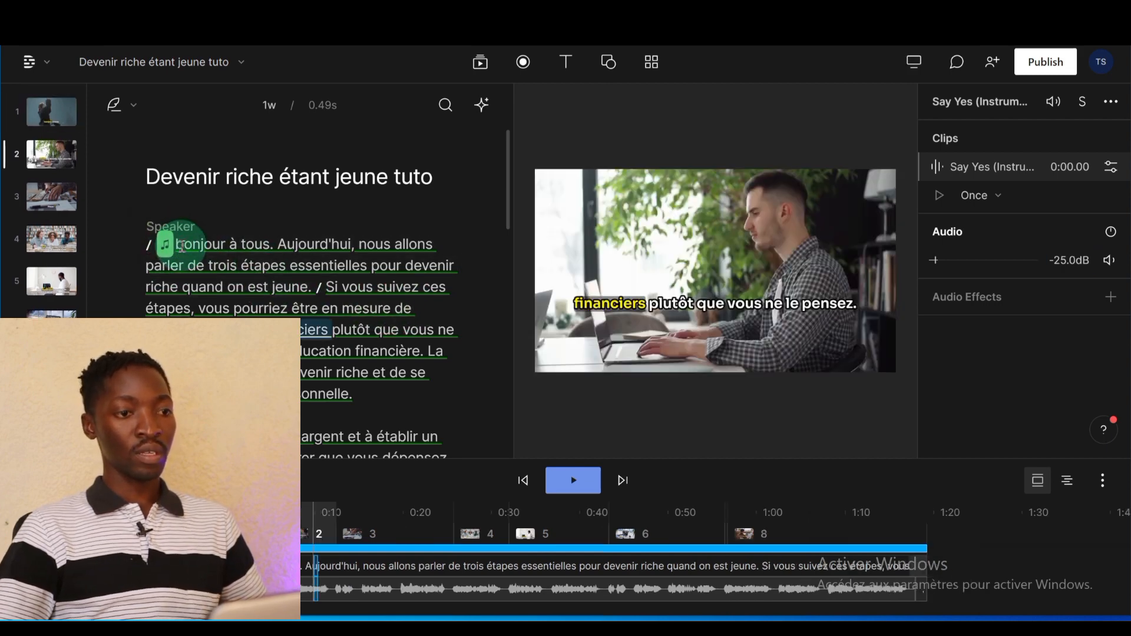
{"action": "left_click", "coordinate": [184, 244]}
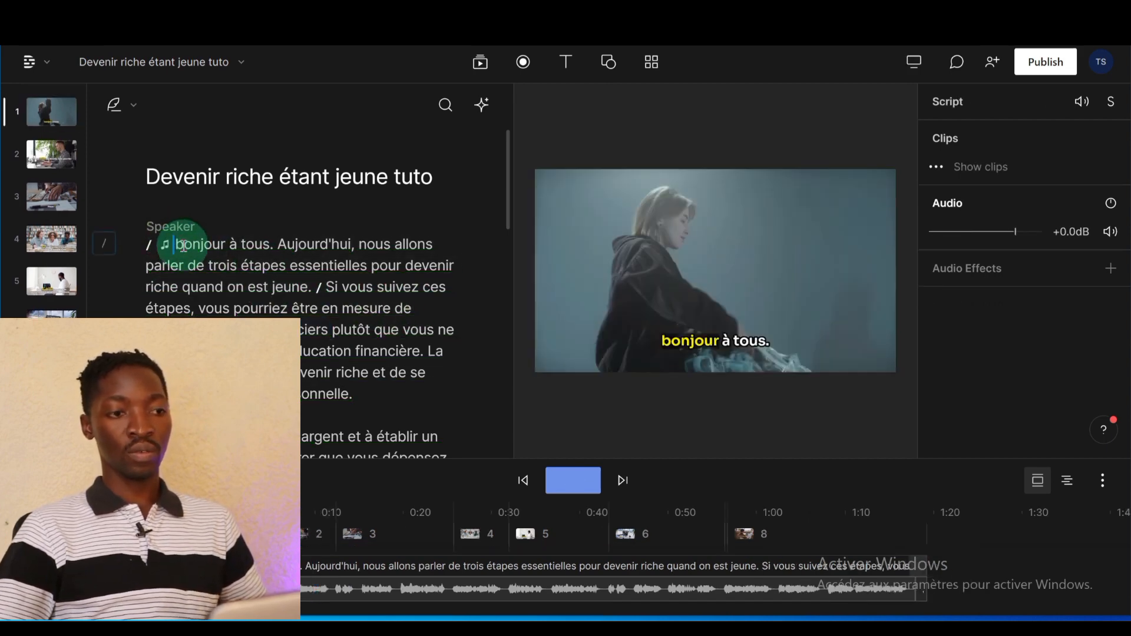
{"action": "key", "text": "space"}
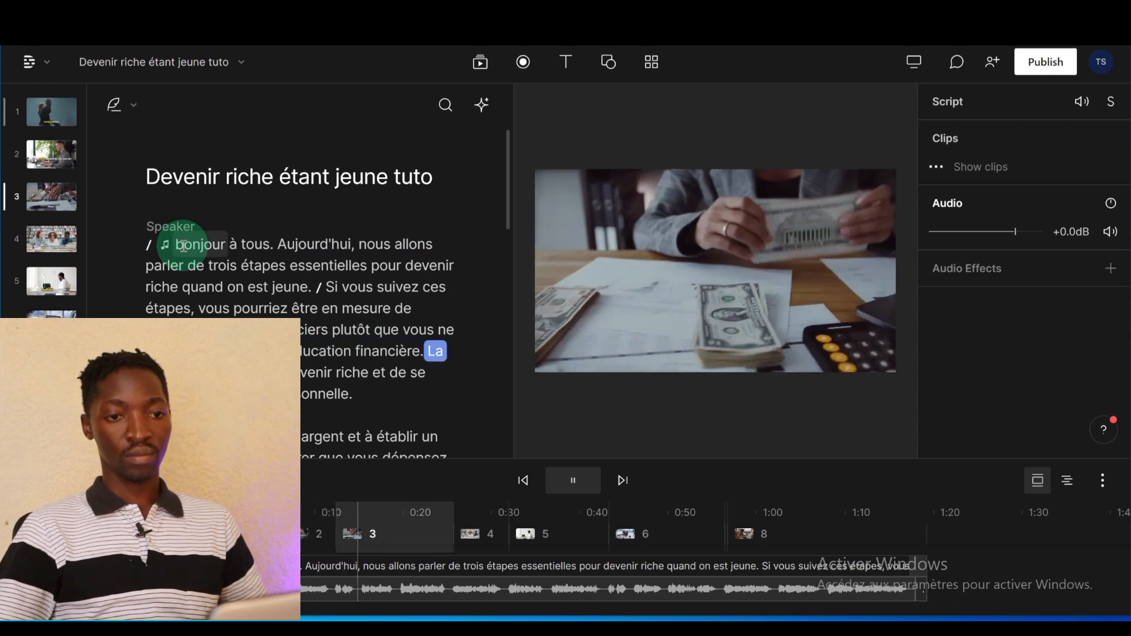
{"action": "left_click", "coordinate": [184, 246]}
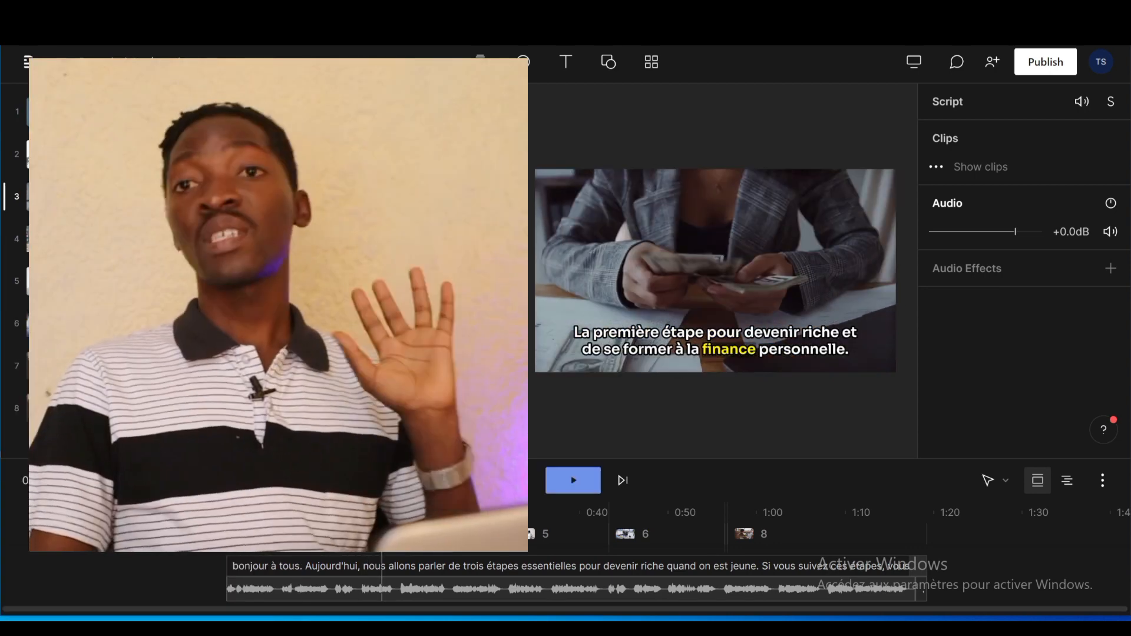